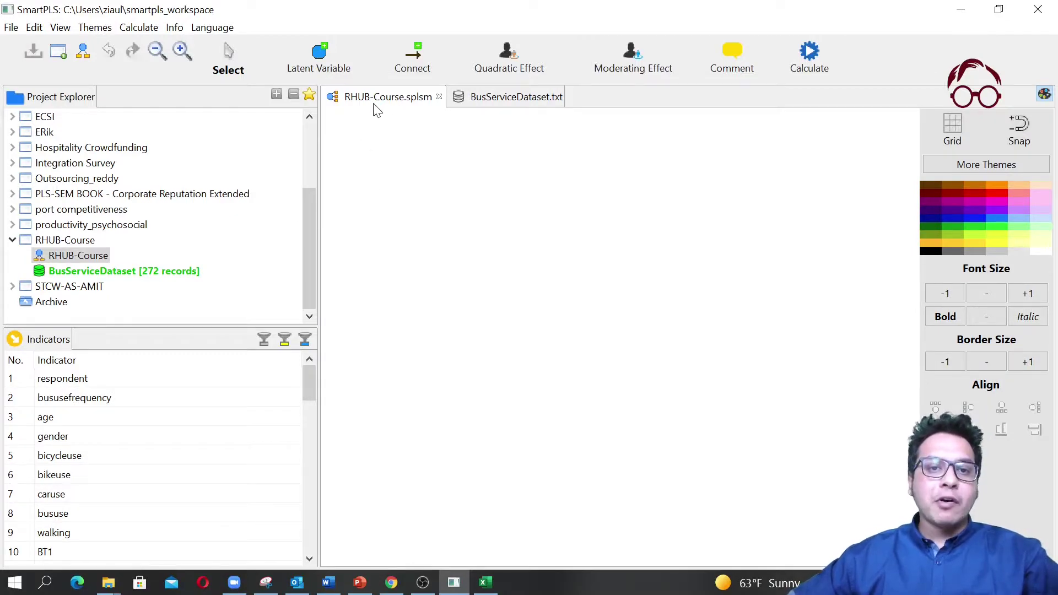
- View the BusServiceDataset.txt data, and switch to Chrome to show the ScienceDirect article on perceived service quality of hybrid electric buses
left_click(509, 97)
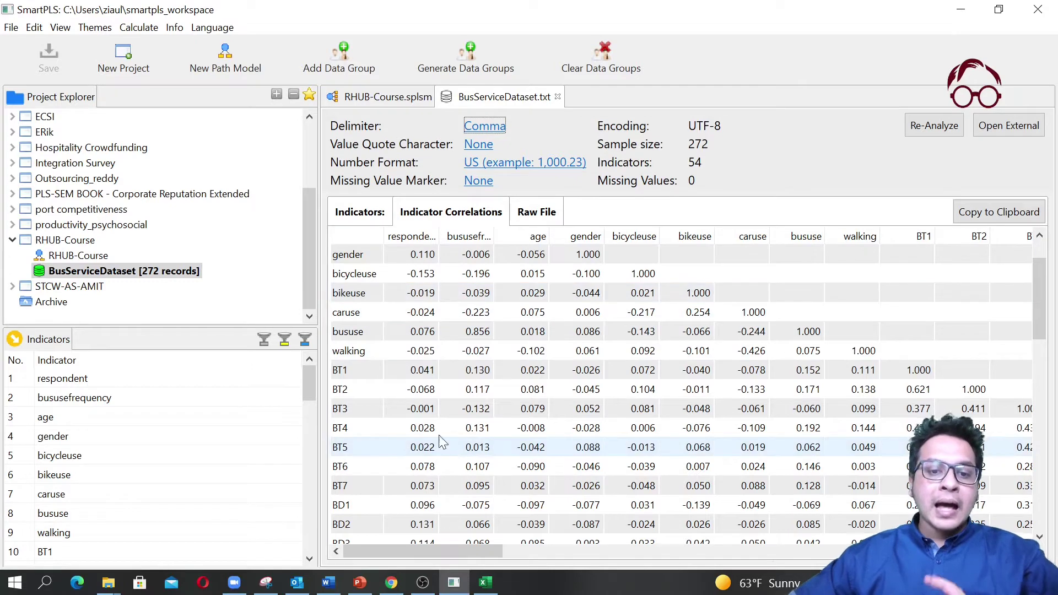
left_click(392, 580)
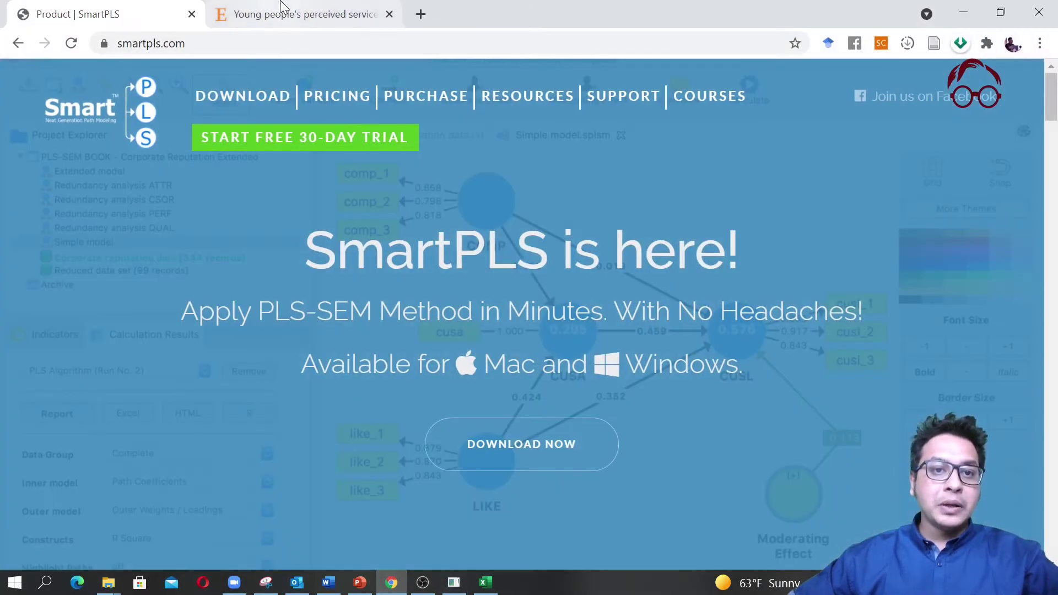
left_click(282, 8)
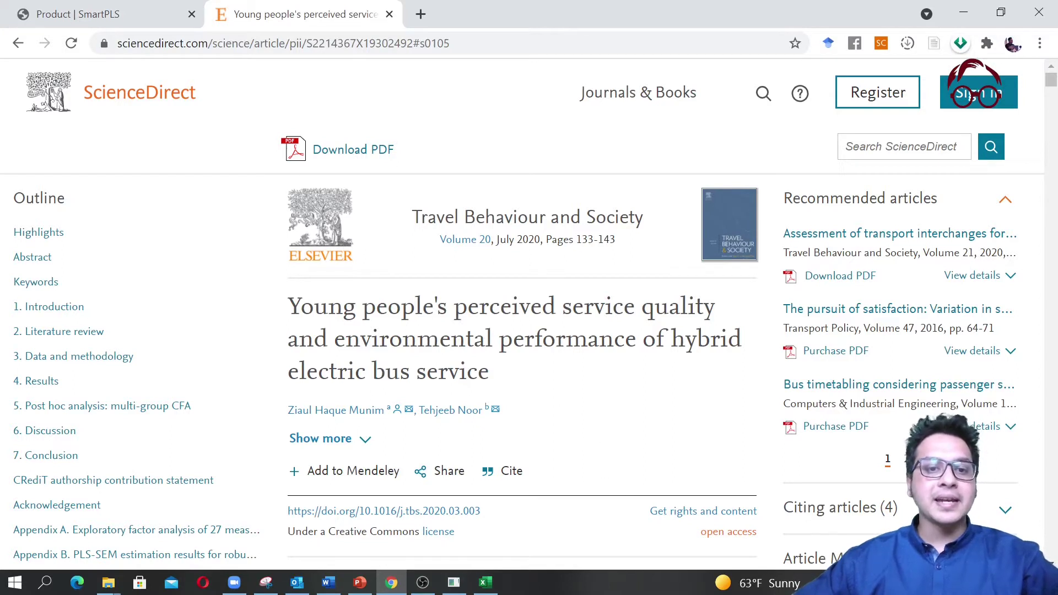
left_click_drag(289, 307, 496, 371)
left_click(499, 371)
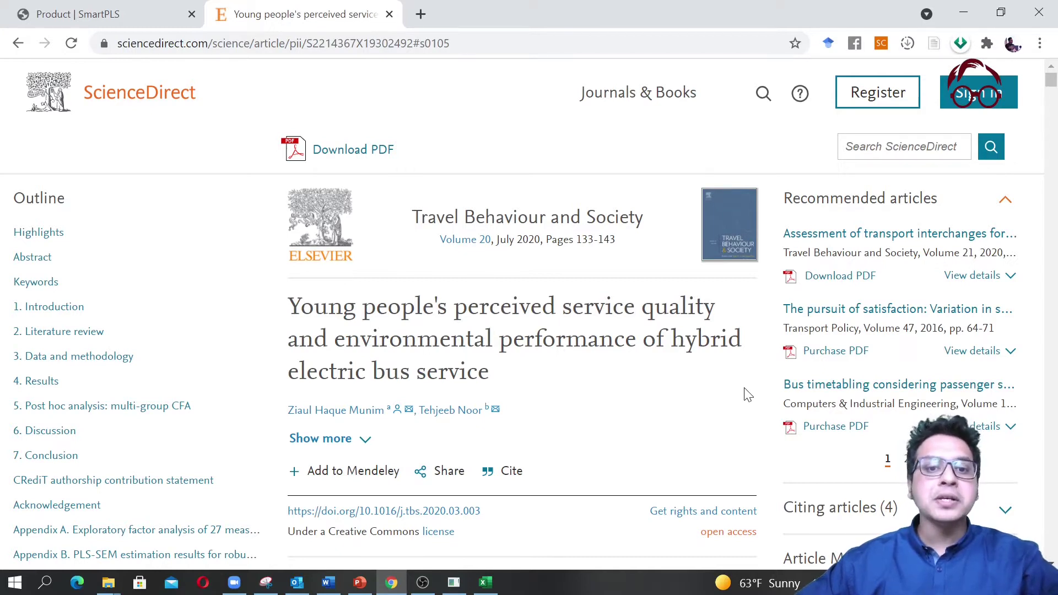
- Download the supplementary data spreadsheet from the article's Appendix C and open it in Excel with editing enabled
scroll(744, 396, "down", 3)
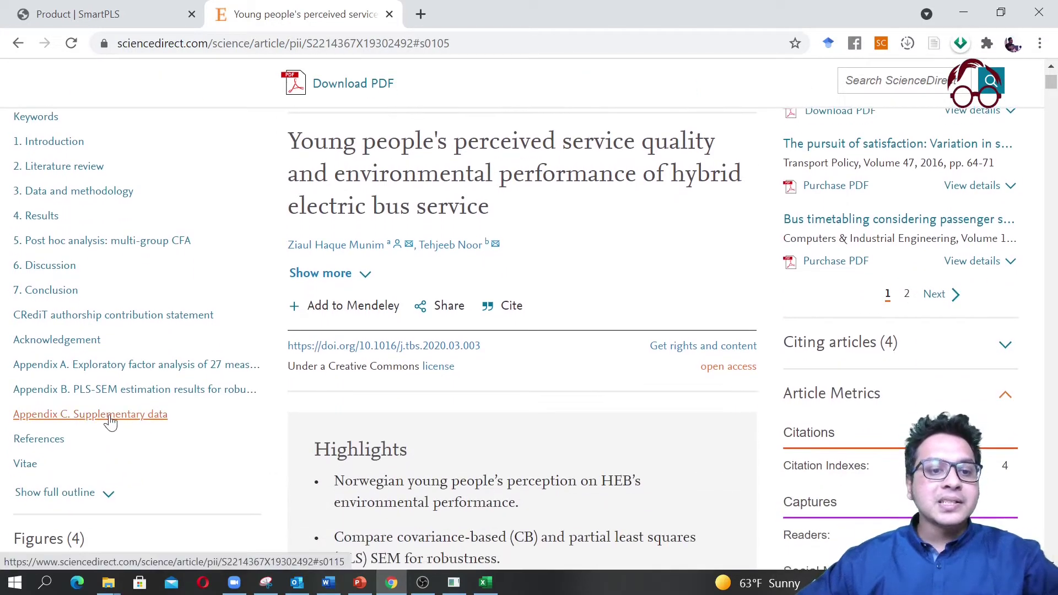
left_click(78, 422)
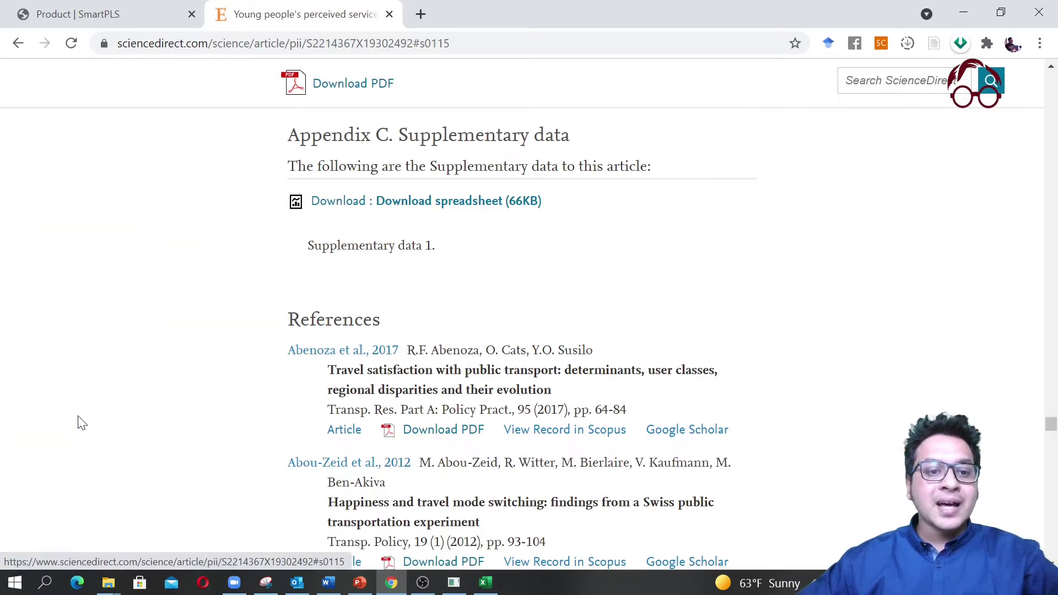
left_click(442, 211)
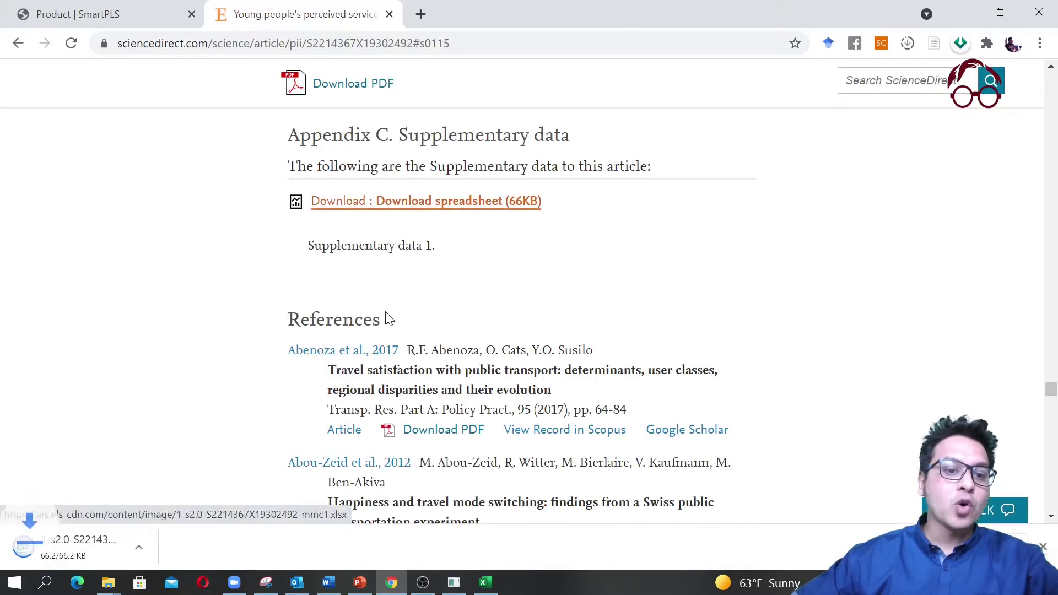
left_click(67, 552)
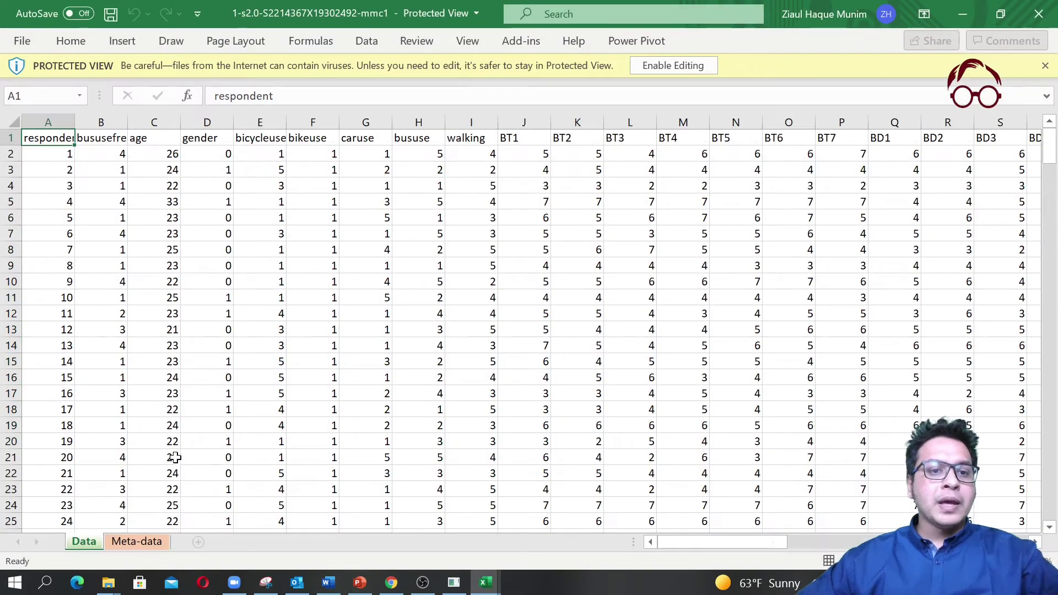
left_click(680, 65)
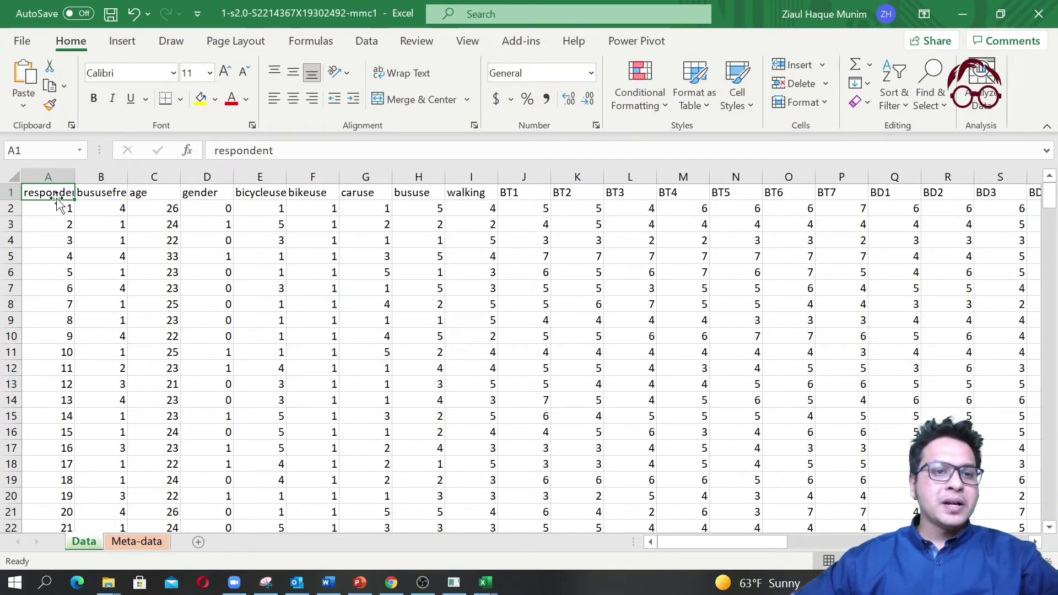
- Examine the variable headers in row 1 of the Data sheet, including bus use frequency, age, gender and bicycle use
left_click(122, 194)
left_click(216, 193)
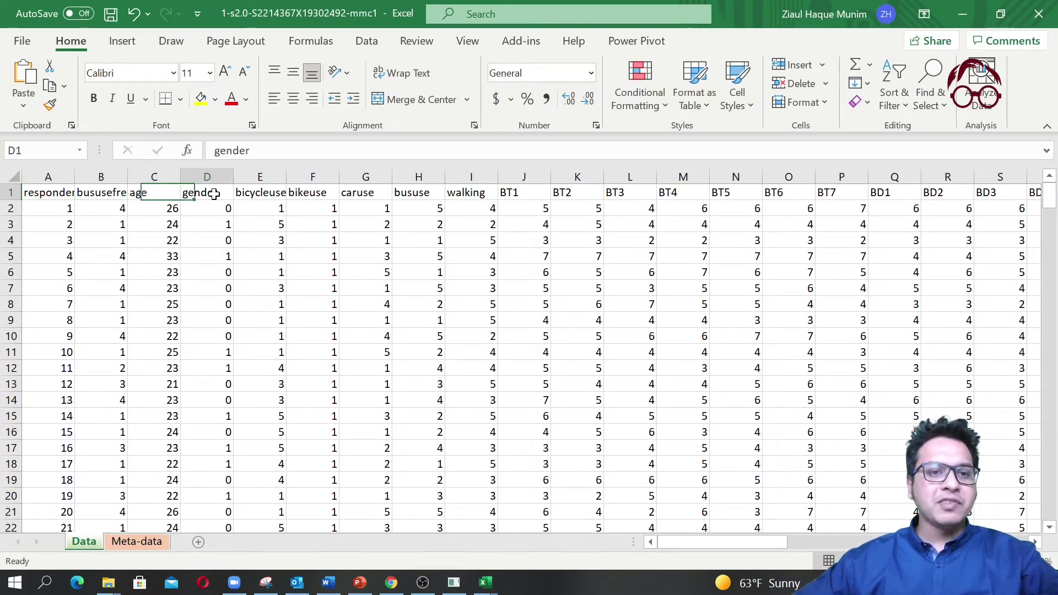
left_click(264, 191)
left_click(97, 198)
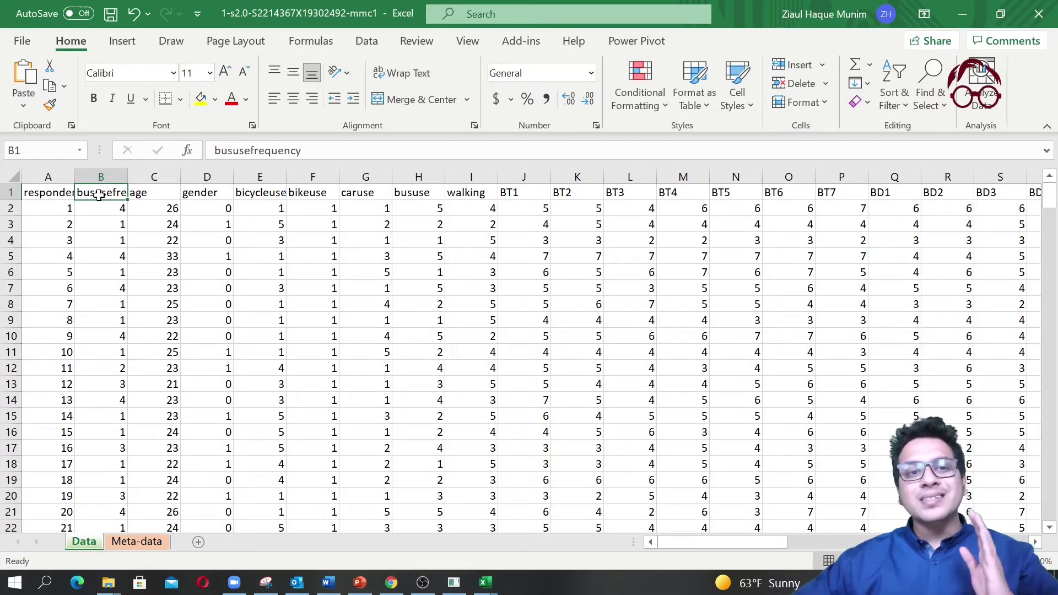
left_click(159, 194)
left_click(203, 208)
left_click(249, 194)
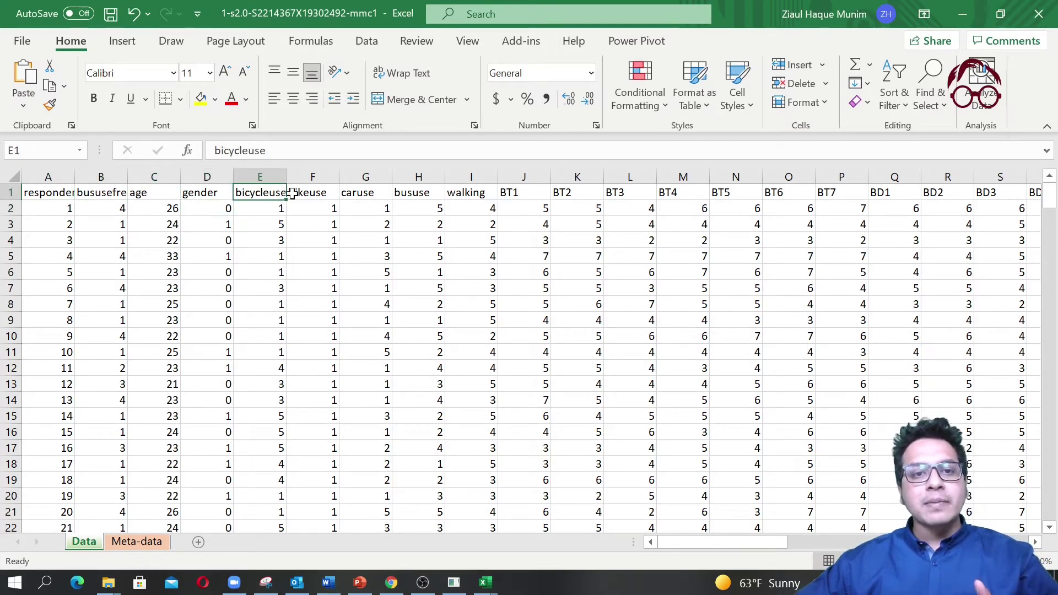
left_click(307, 193)
- Examine the Meta-data sheet's variable descriptions and scales, from respondent, bus use frequency, age and gender down to the Bus terminal construct
left_click(133, 540)
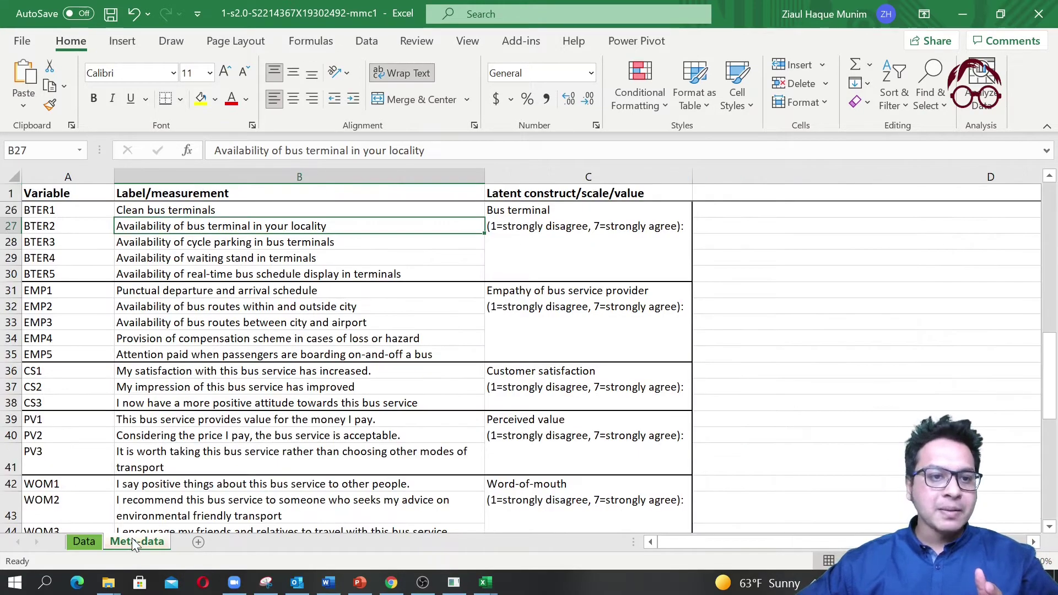
scroll(72, 272, "up", 5)
scroll(72, 271, "up", 3)
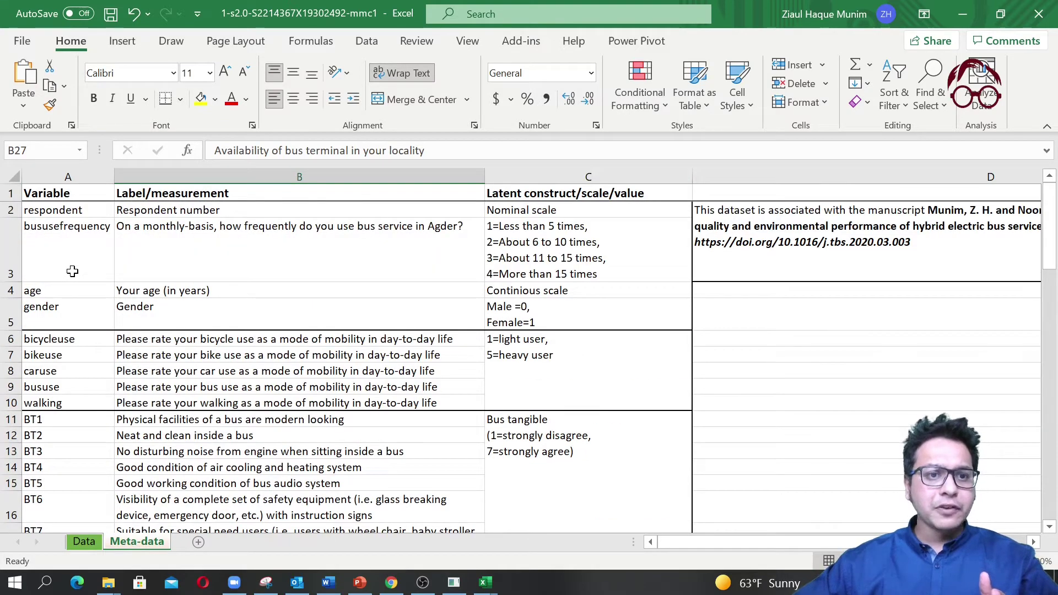
left_click(56, 209)
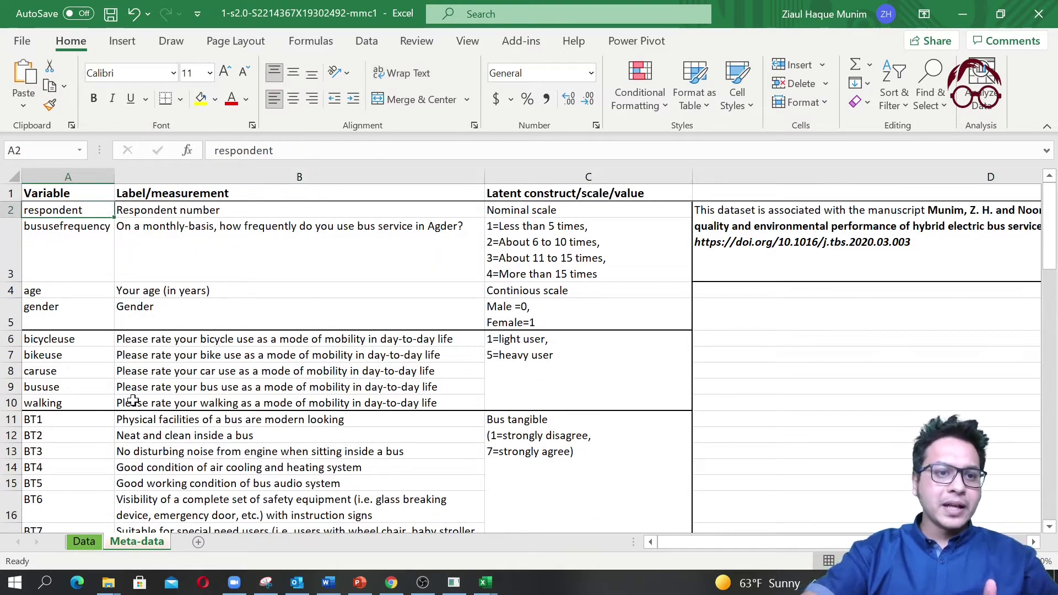
key("Down")
key("Right")
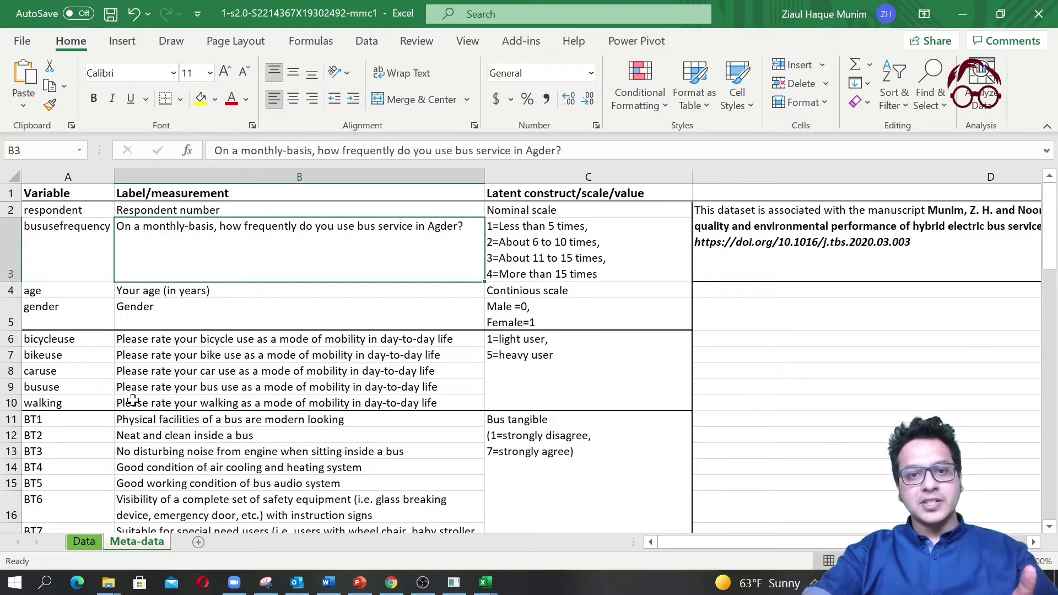
key("Right")
key("Down")
key("Down")
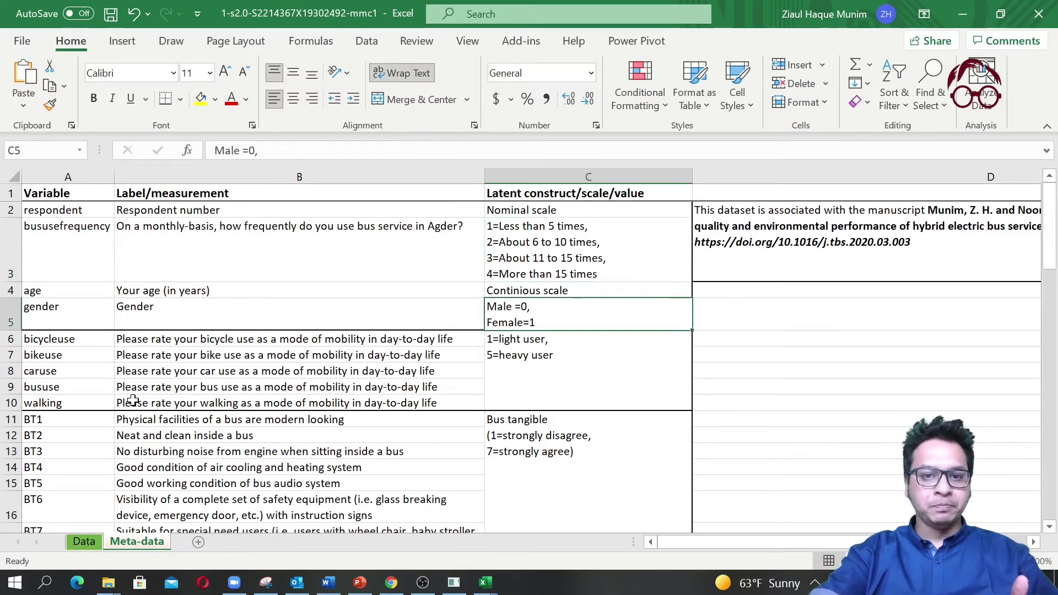
key("Down")
key("Down")
key("Down")
key("Down")
key("Down")
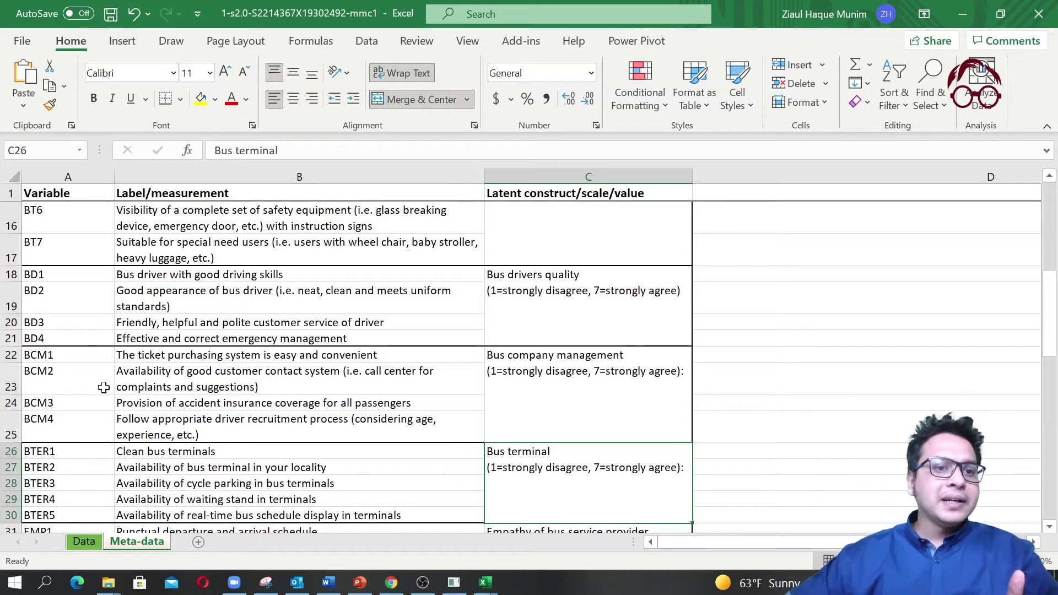
- Review which indicators measure the Bus tangible (BT), Bus drivers quality (BD) and Bus company management (BCM) constructs
scroll(103, 387, "up", 2)
left_click_drag(74, 230, 66, 341)
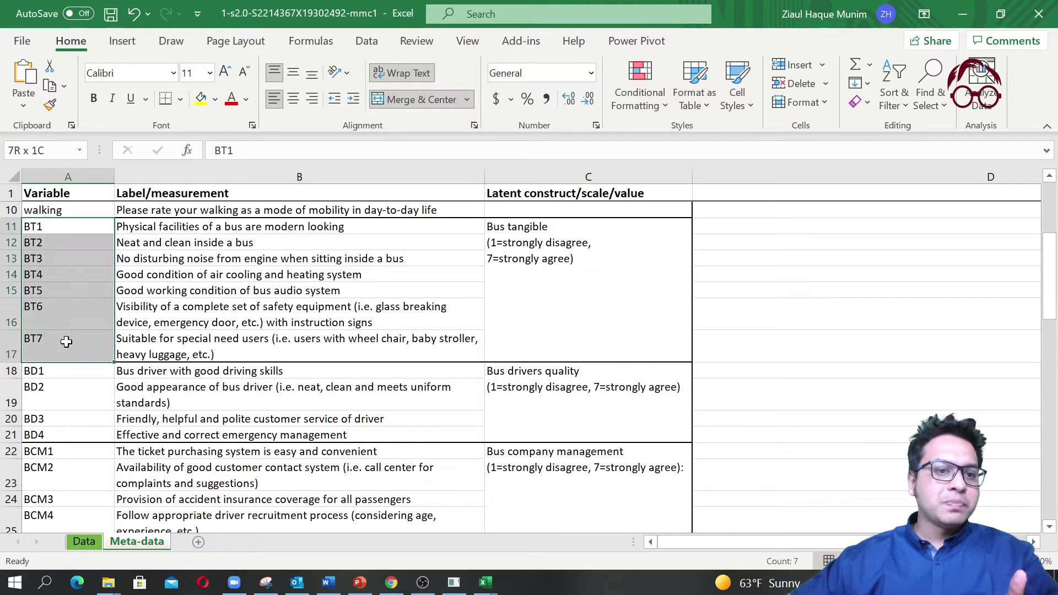
left_click(597, 283)
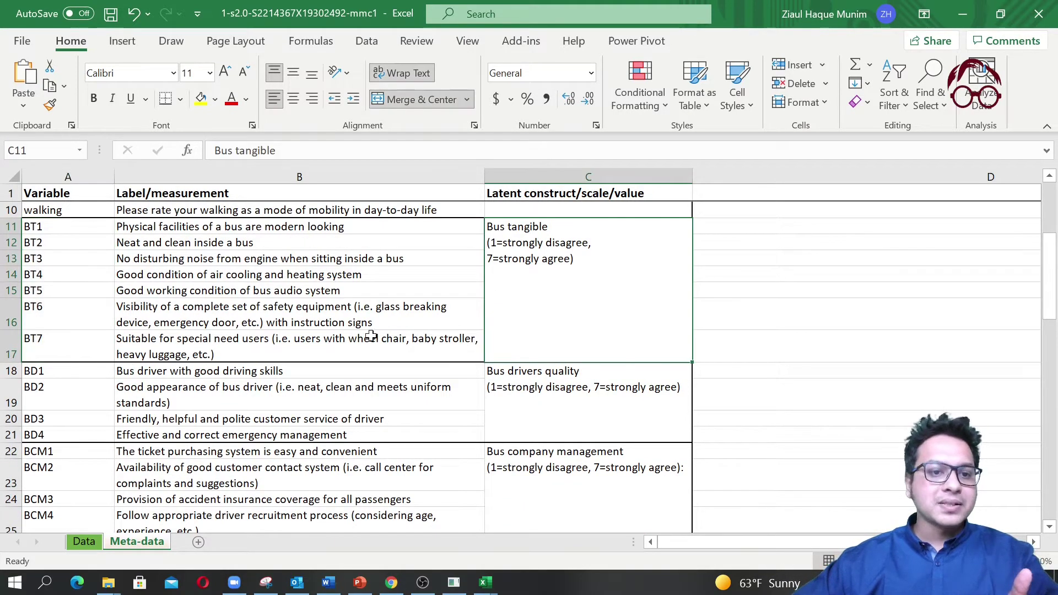
left_click_drag(63, 376, 58, 423)
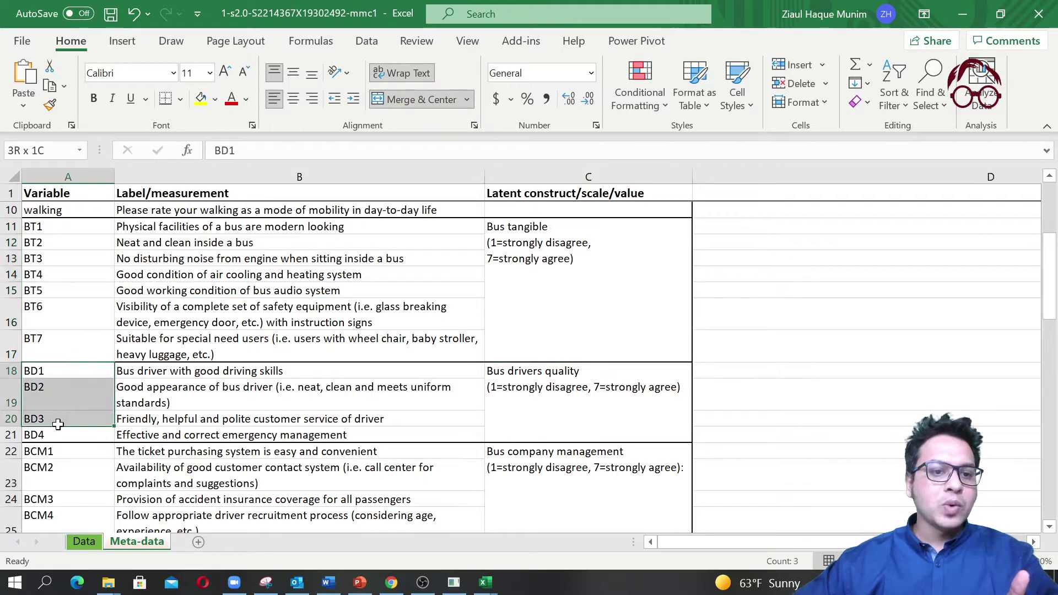
left_click(575, 394)
scroll(576, 402, "down", 2)
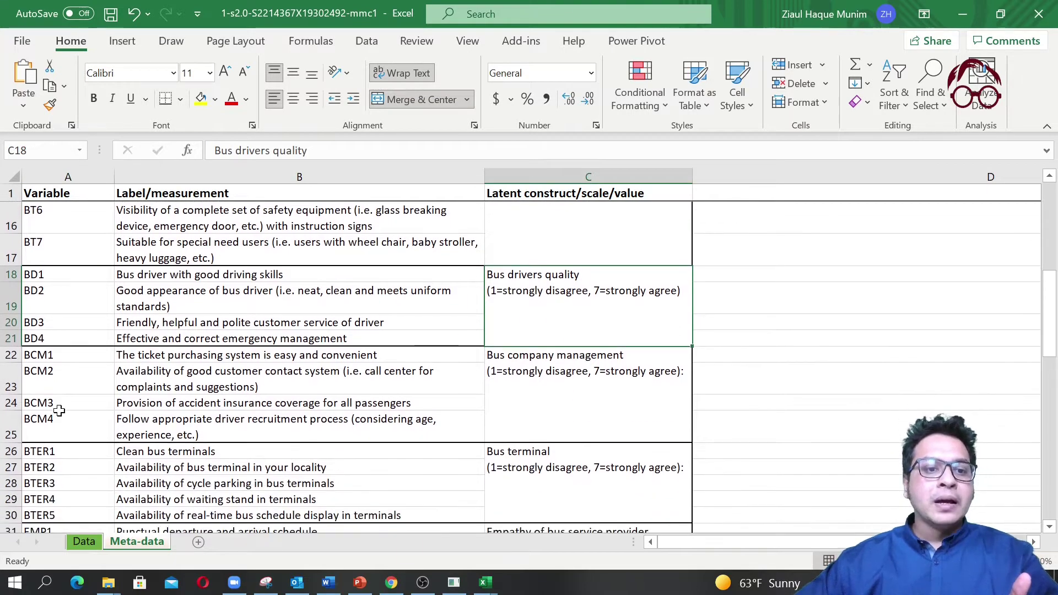
left_click_drag(56, 359, 57, 432)
left_click(521, 368)
scroll(520, 369, "down", 1)
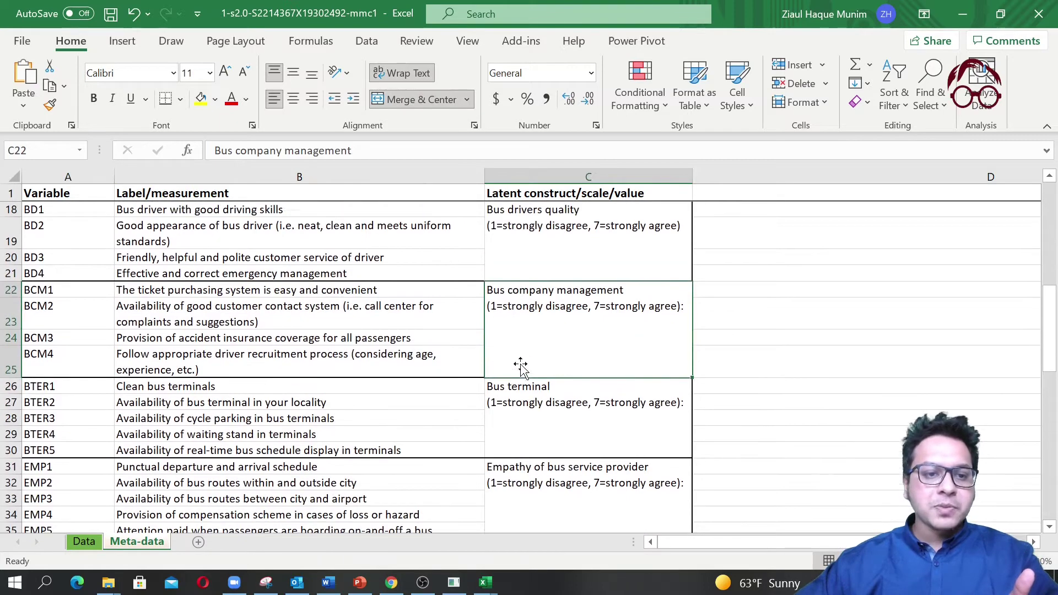
- Review the BTER indicators of the Bus terminal construct and the EMP indicators of Empathy of bus service provider
scroll(521, 368, "down", 1)
left_click_drag(82, 372, 66, 436)
left_click(606, 396)
scroll(482, 424, "down", 2)
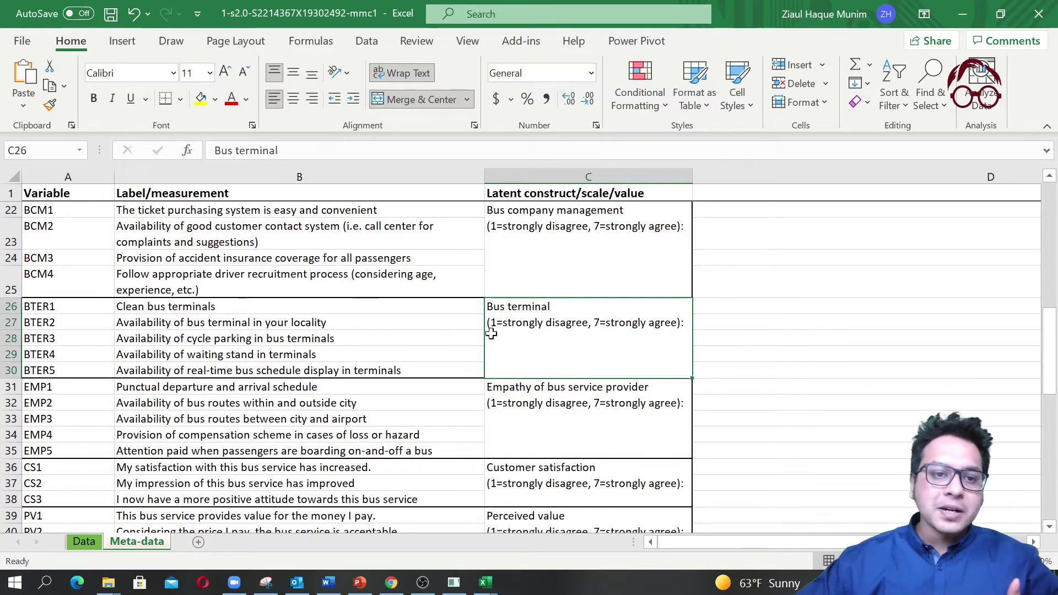
left_click_drag(246, 314, 239, 364)
left_click(596, 427)
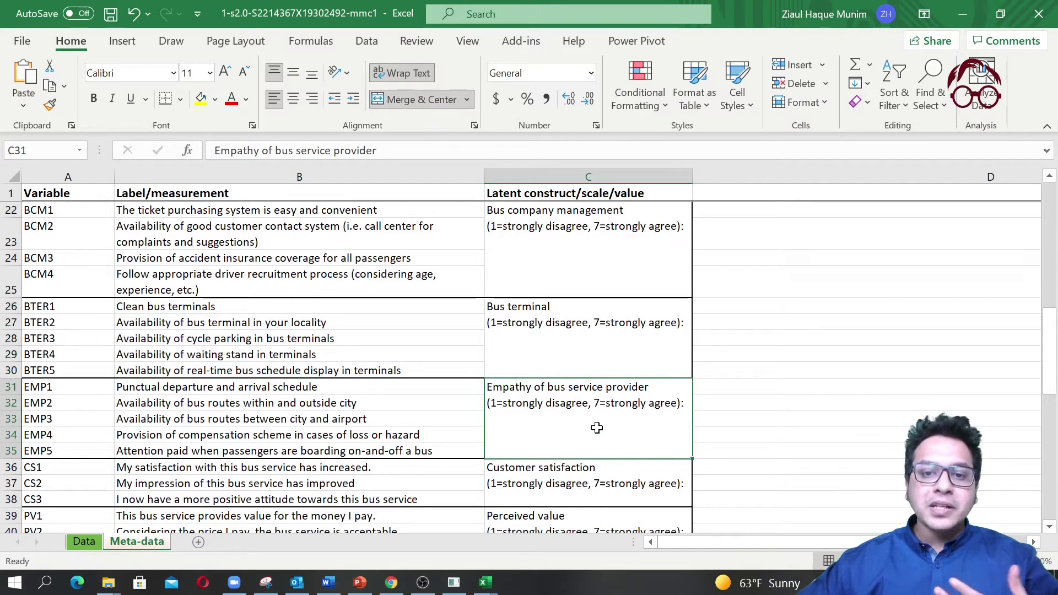
left_click_drag(278, 393, 250, 451)
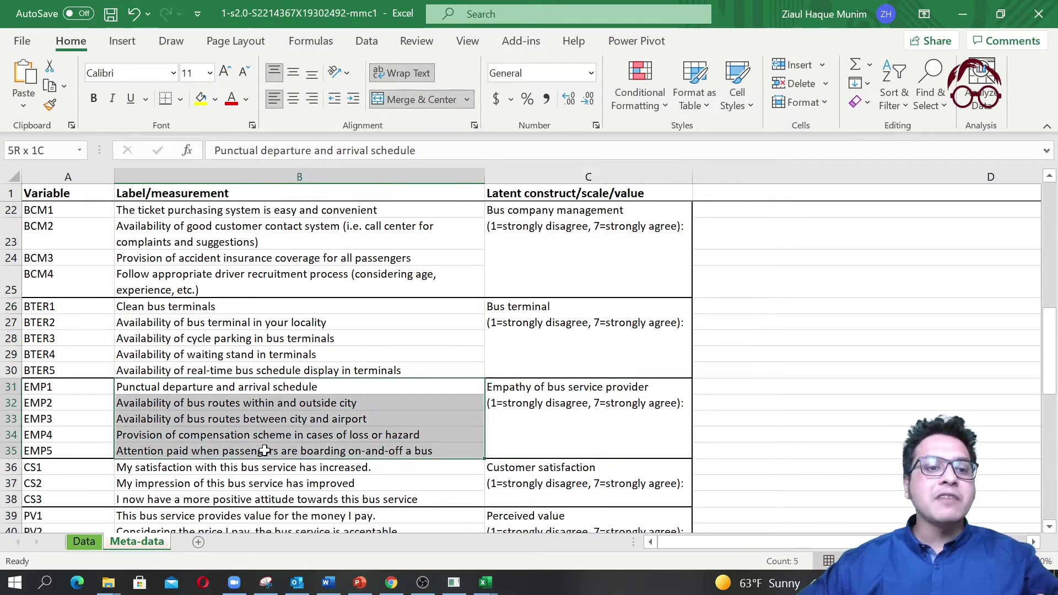
- Examine the Customer satisfaction construct and the statements of its indicators CS1 to CS3
scroll(264, 450, "down", 1)
scroll(264, 449, "down", 1)
left_click(609, 350)
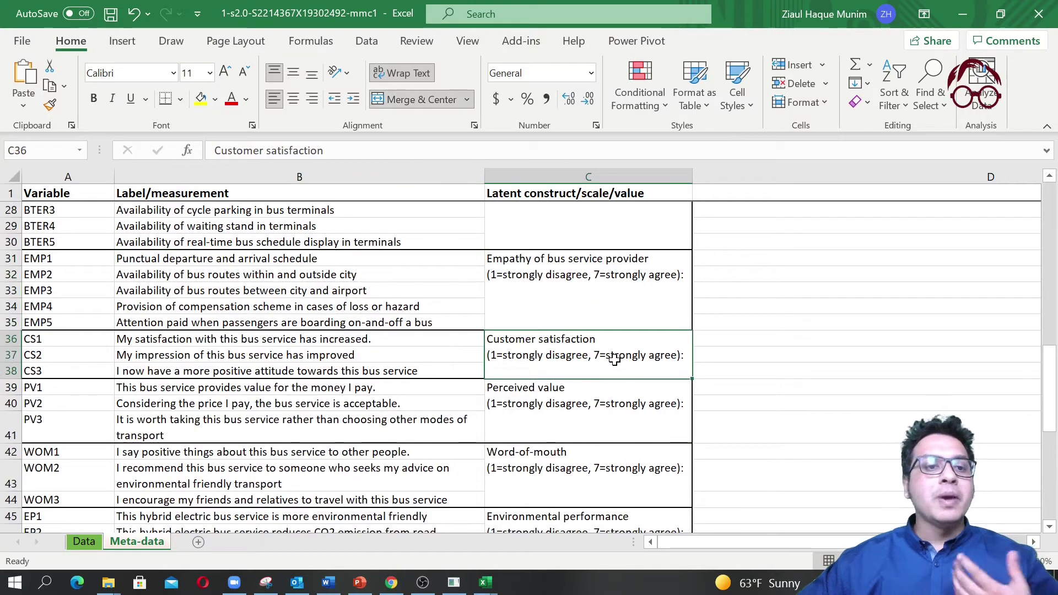
left_click_drag(342, 356, 342, 371)
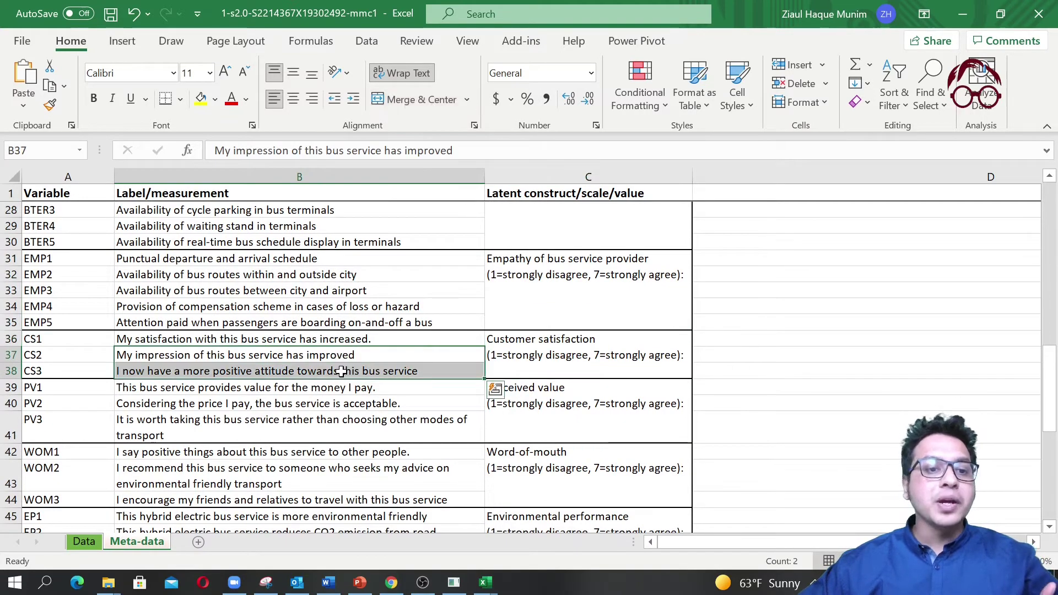
left_click(272, 408)
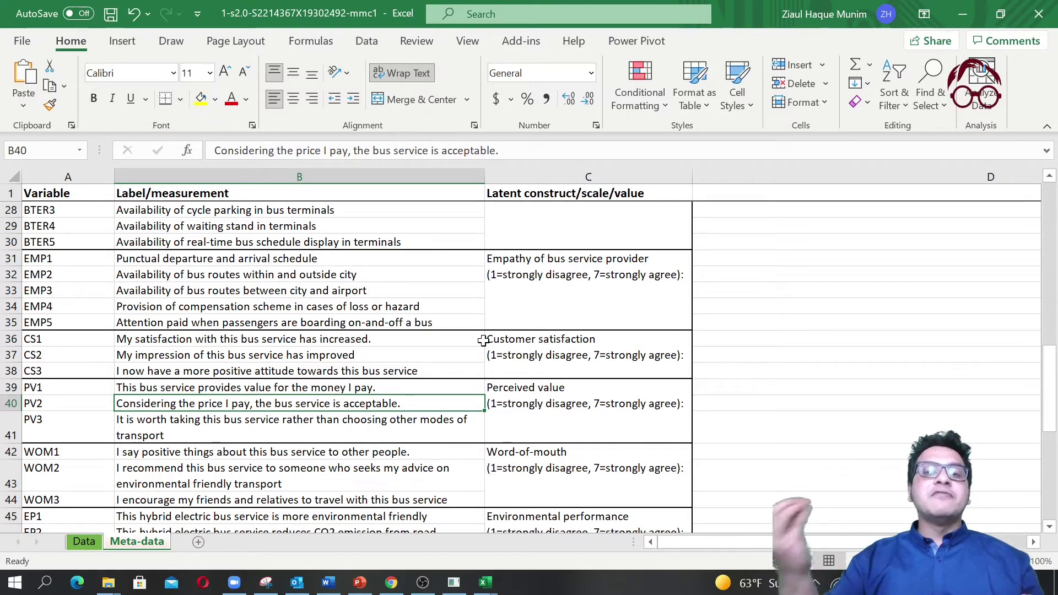
left_click_drag(485, 339, 618, 357)
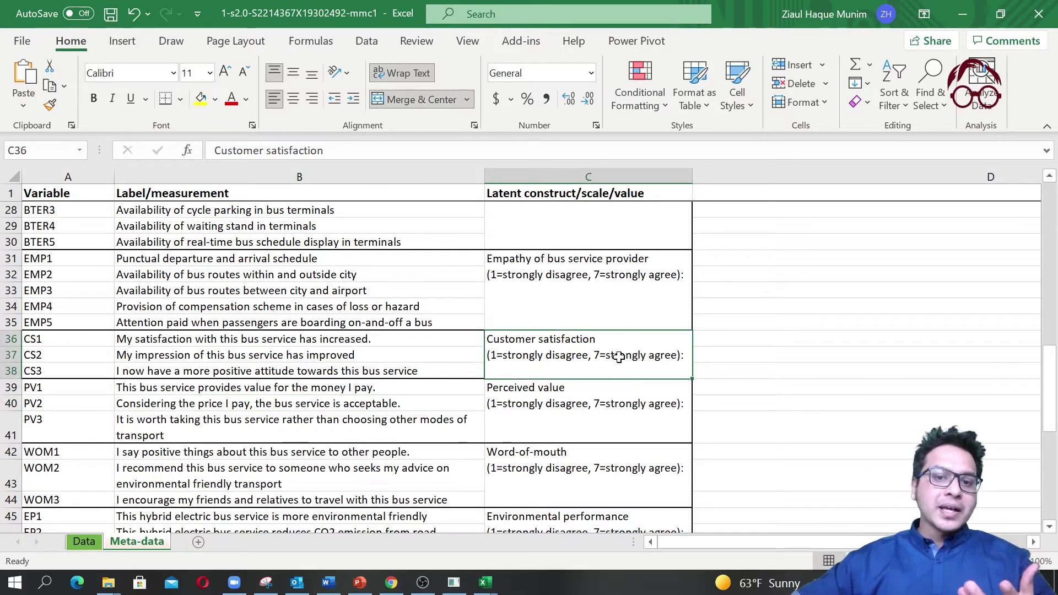
left_click_drag(354, 339, 359, 372)
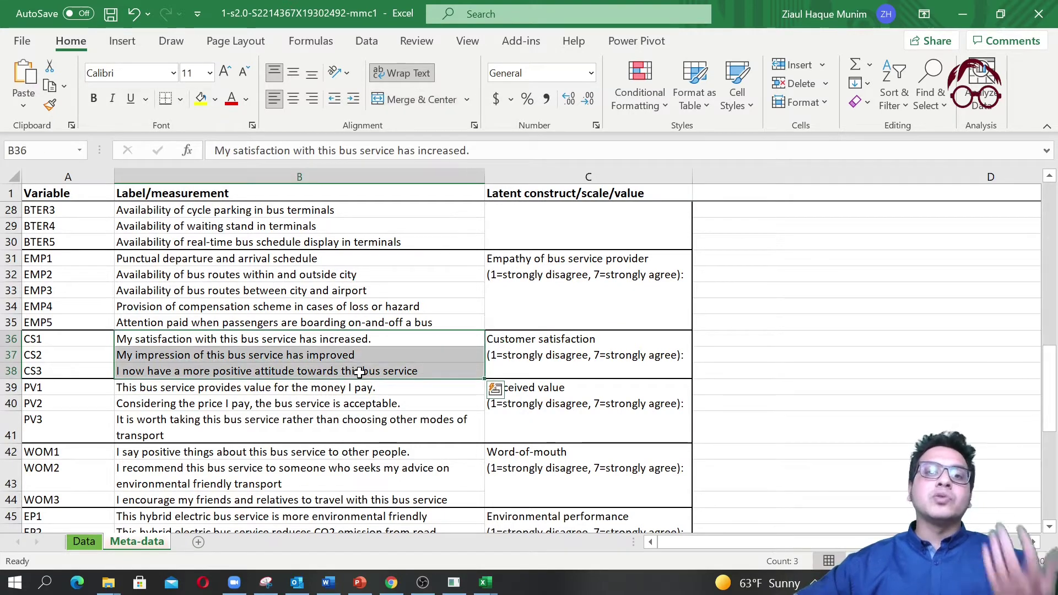
- Review the Perceived value construct with its PV1 to PV3 statements, and the Word-of-mouth and Environmental performance constructs
left_click(595, 396)
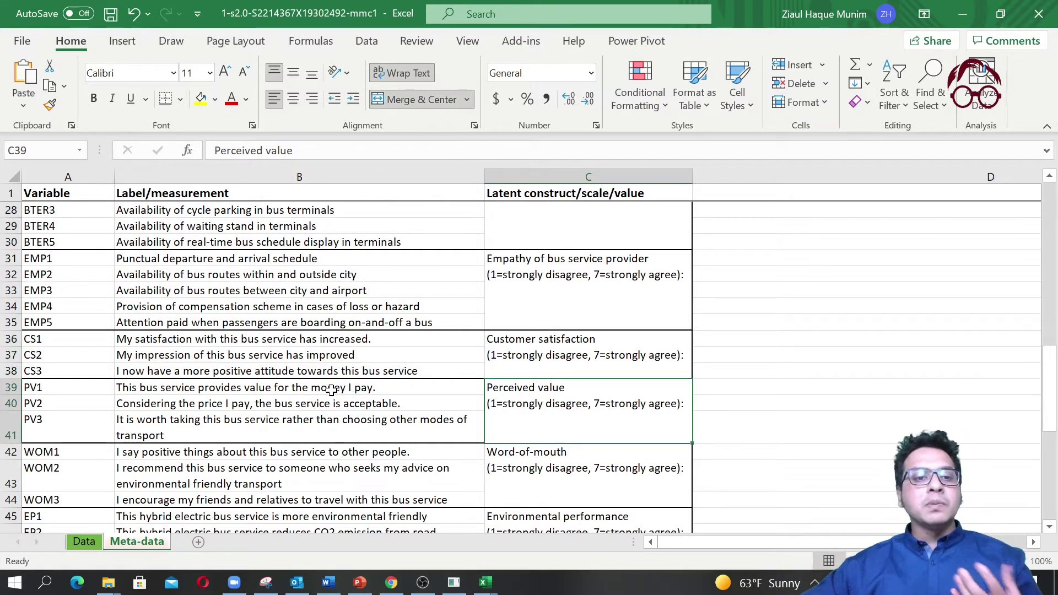
scroll(331, 390, "down", 2)
left_click(299, 291)
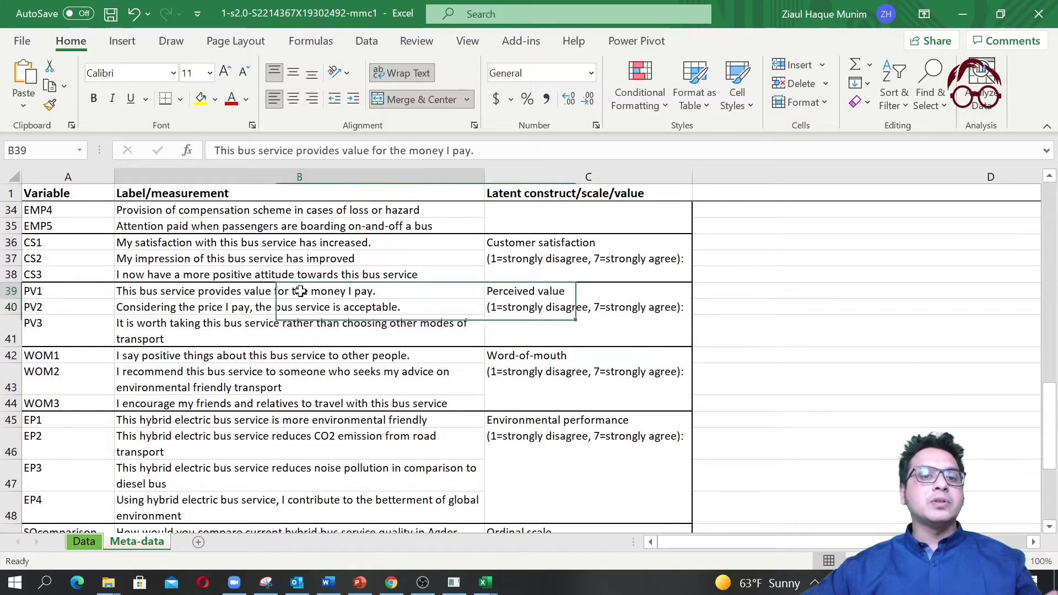
left_click_drag(299, 291, 297, 327)
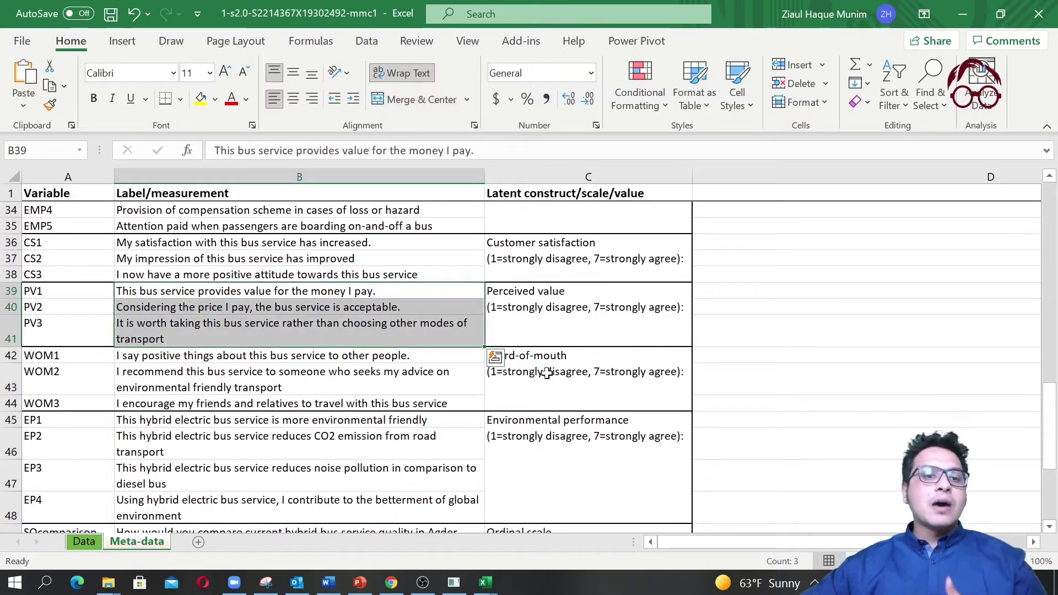
left_click(586, 404)
scroll(586, 404, "down", 1)
left_click(584, 401)
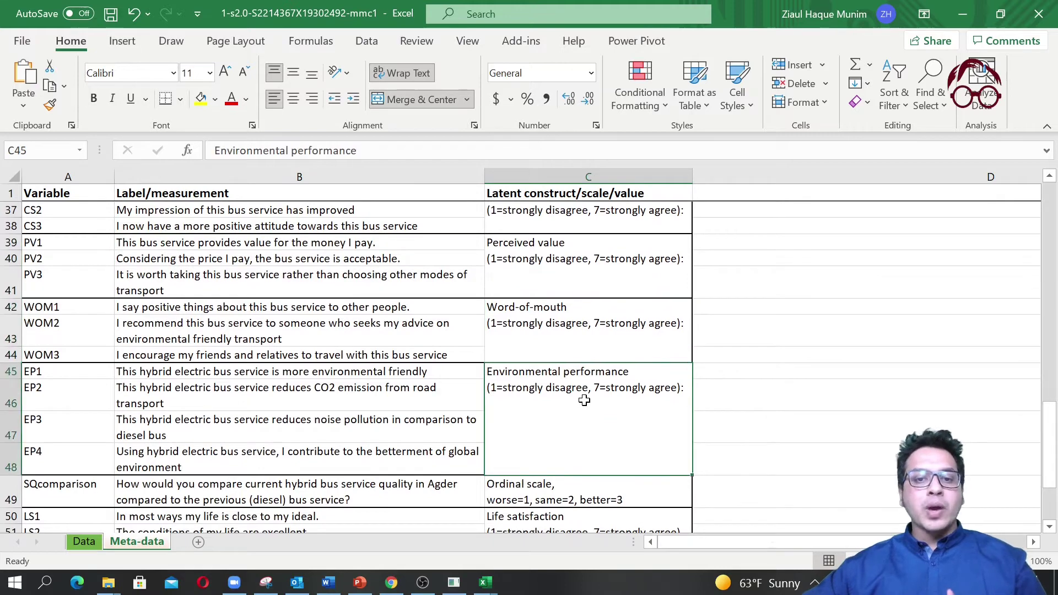
- Review the SQcomparison variable, its question comparing hybrid and diesel bus service quality, and its ordinal scale
scroll(584, 401, "down", 2)
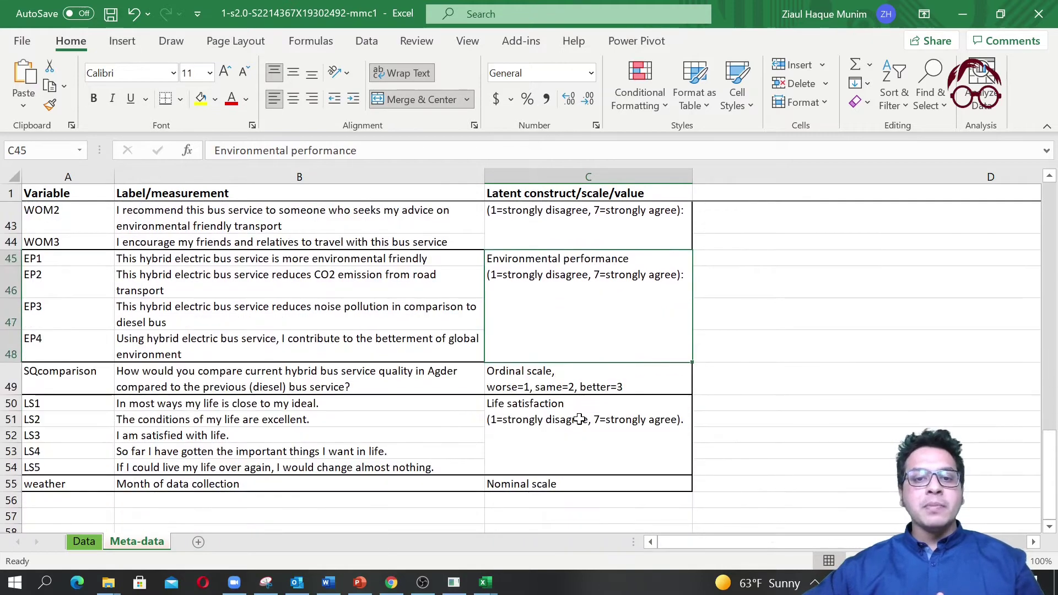
left_click(384, 381)
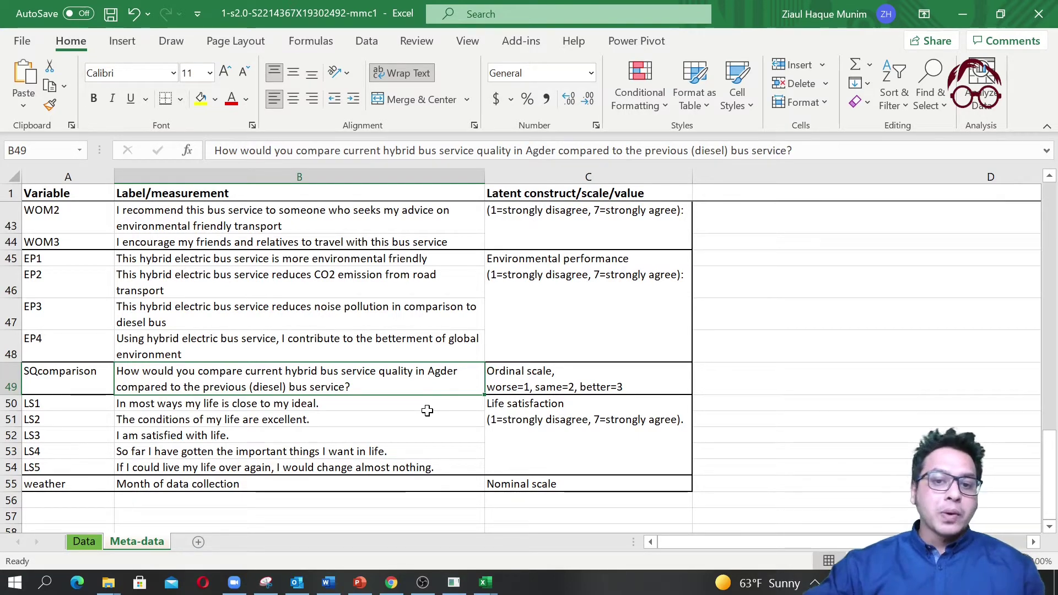
left_click(526, 371)
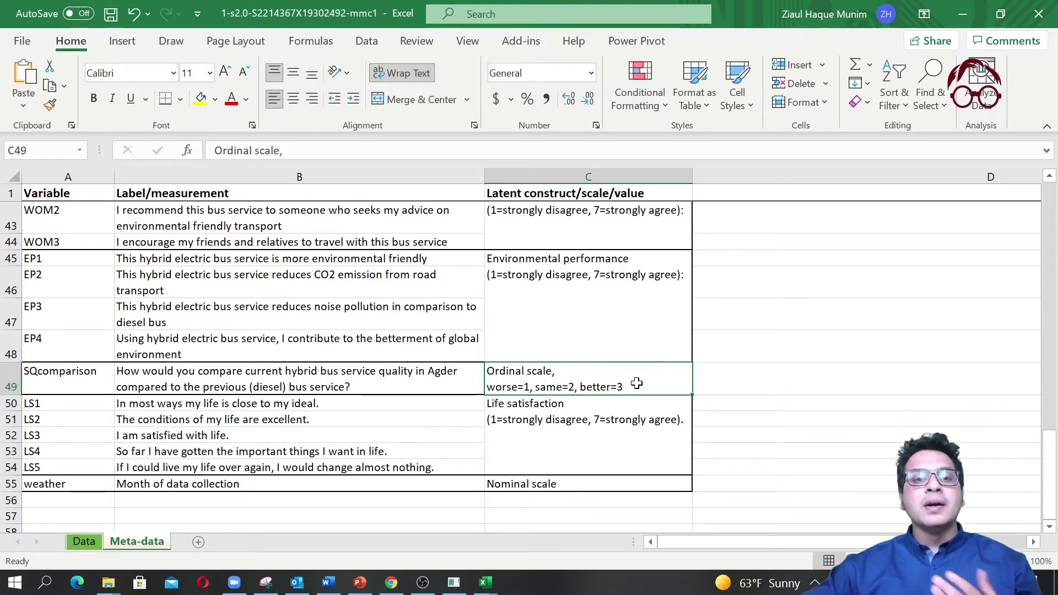
- Examine the Life satisfaction construct and the statements of its indicators LS1 to LS5
left_click(449, 435)
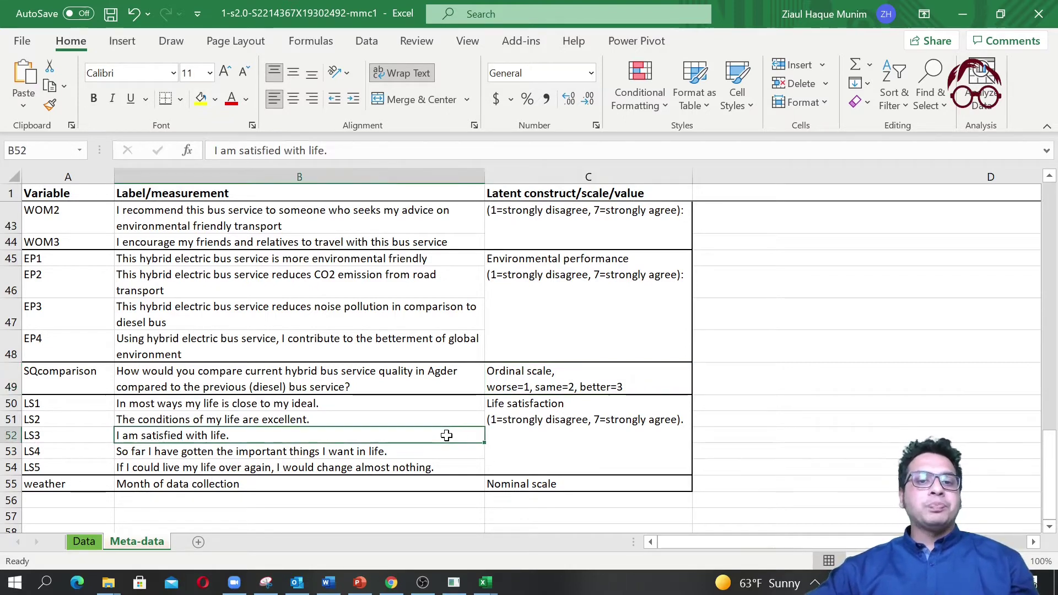
left_click(562, 418)
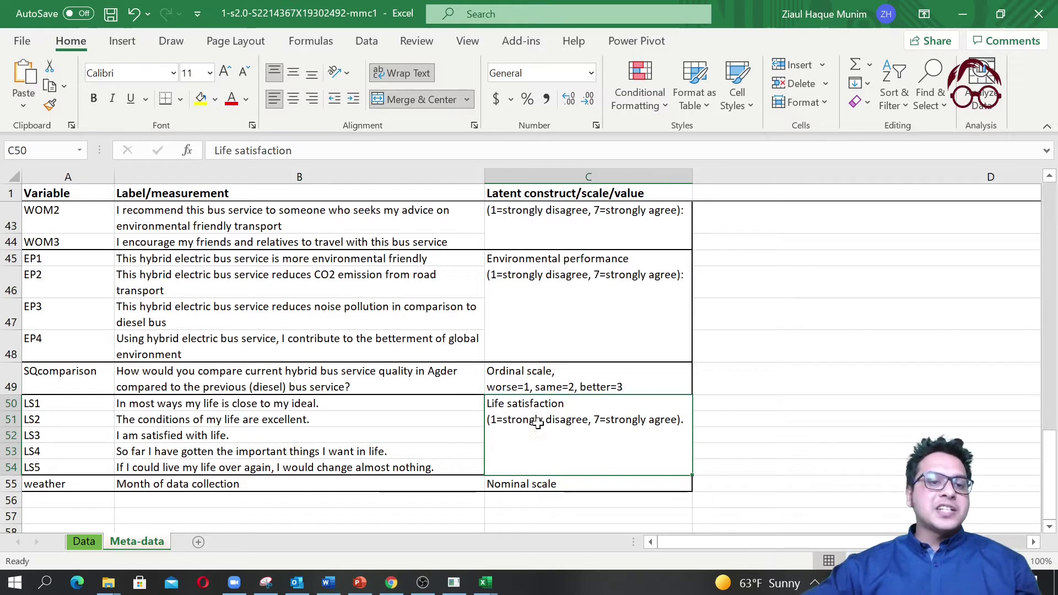
left_click_drag(334, 405, 336, 468)
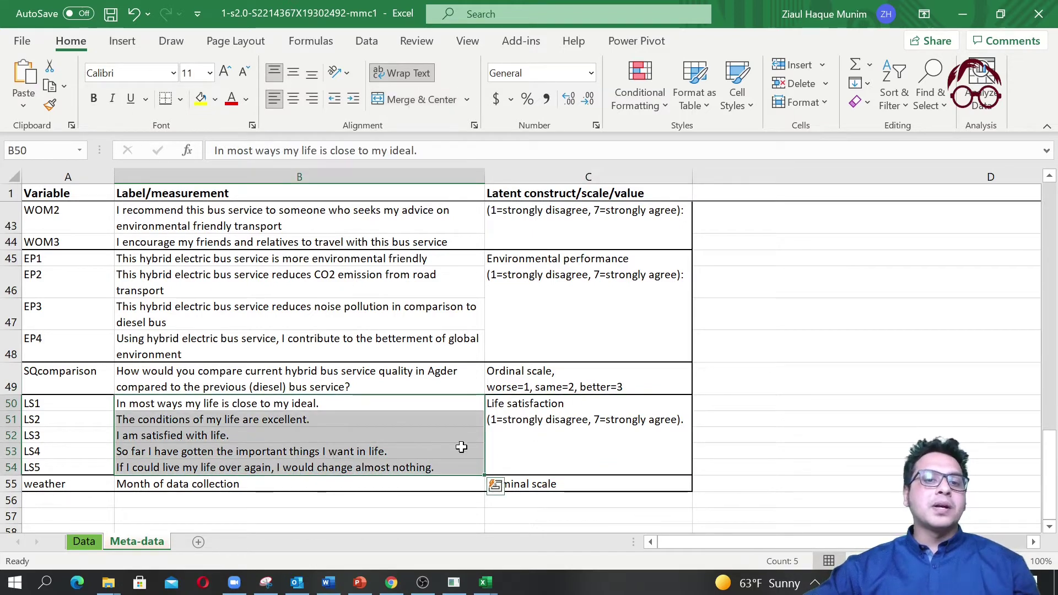
left_click(562, 440)
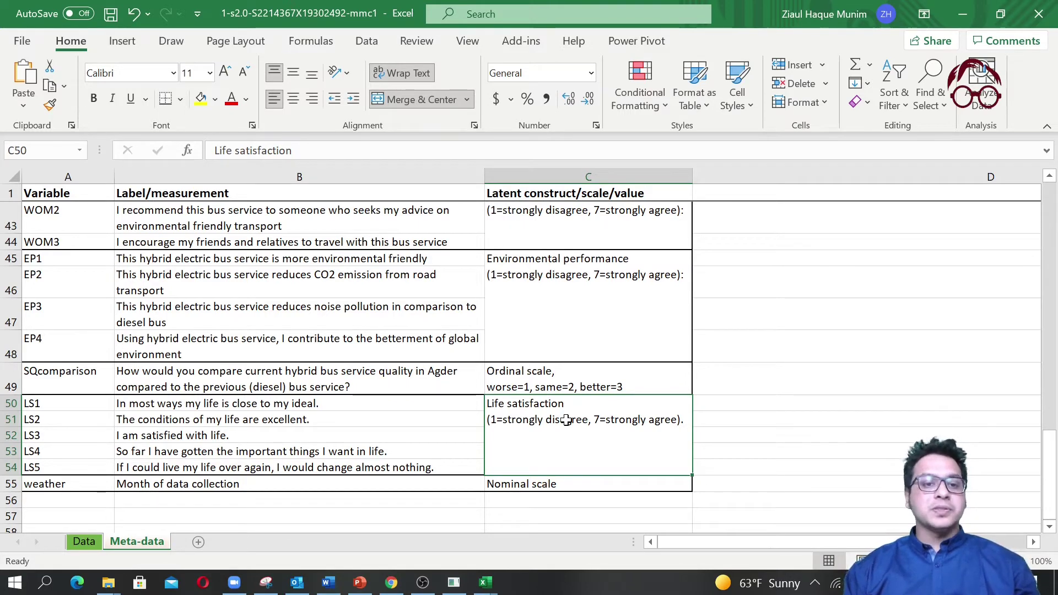
- Review the weather variable, including its label and measurement scale
left_click(335, 486)
left_click(54, 486)
left_click(174, 486)
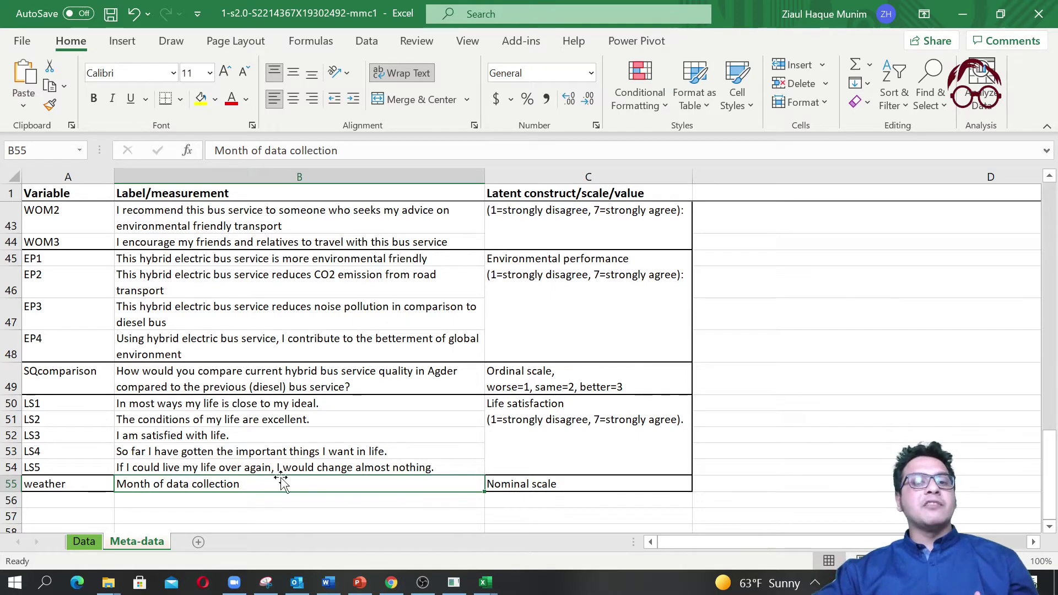
left_click(633, 486)
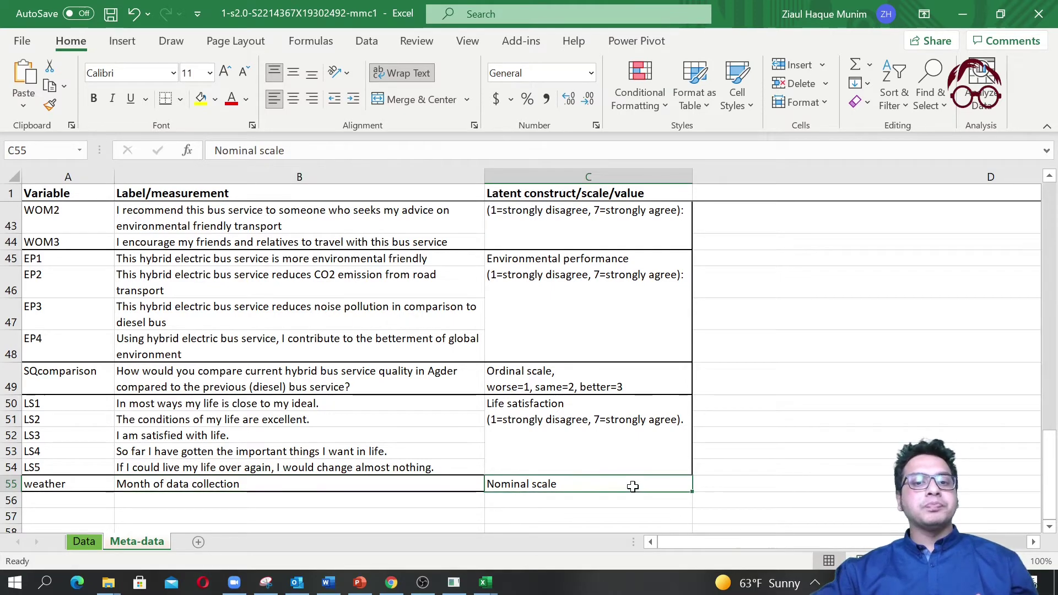
- Show the Data sheet and check the file formats, including CSV UTF-8 (Comma delimited), available for saving a copy
scroll(633, 486, "up", 14)
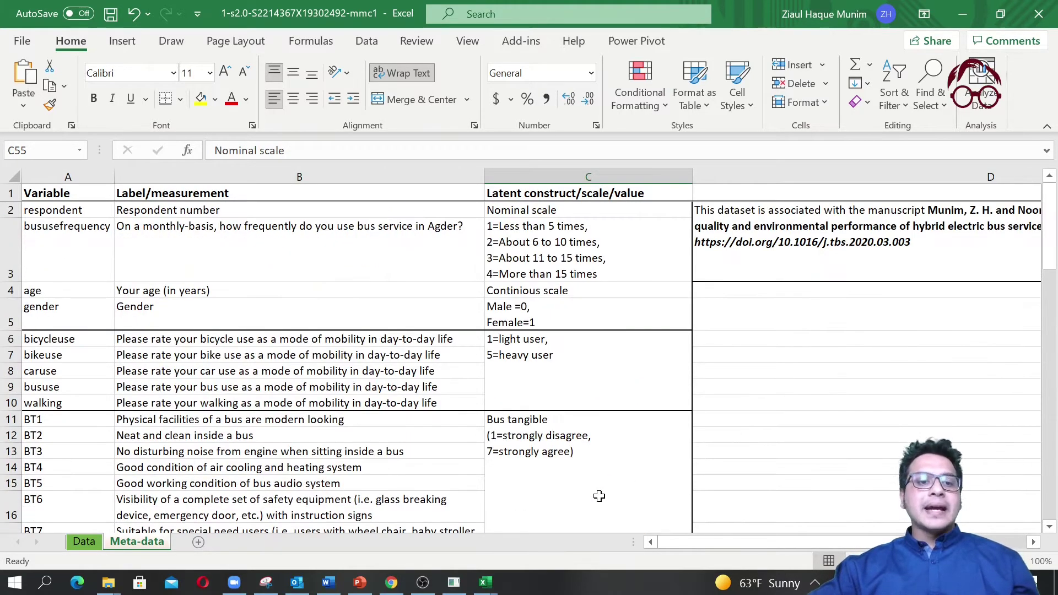
left_click(76, 542)
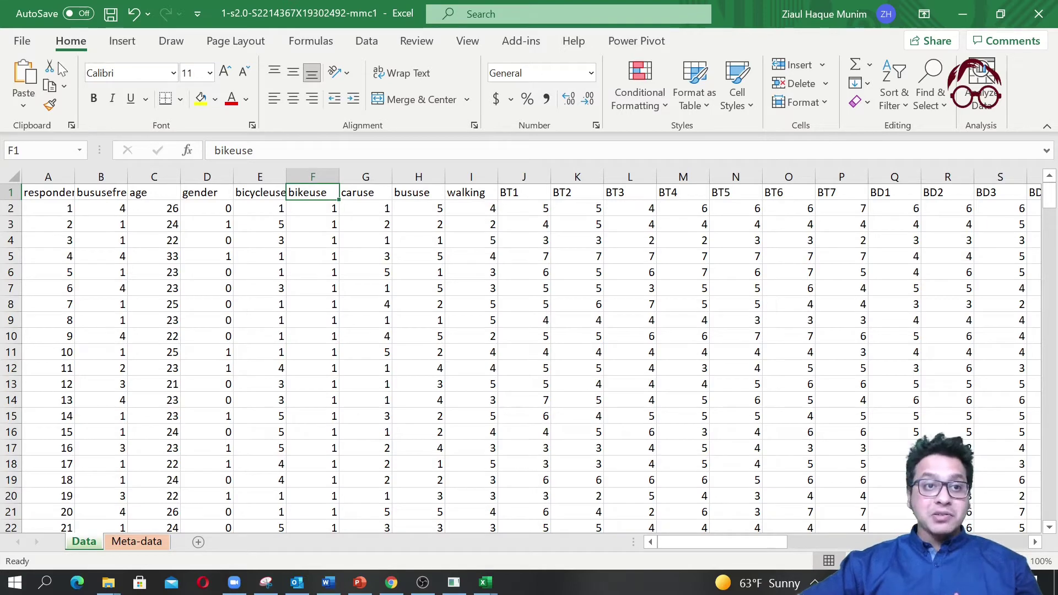
left_click(23, 41)
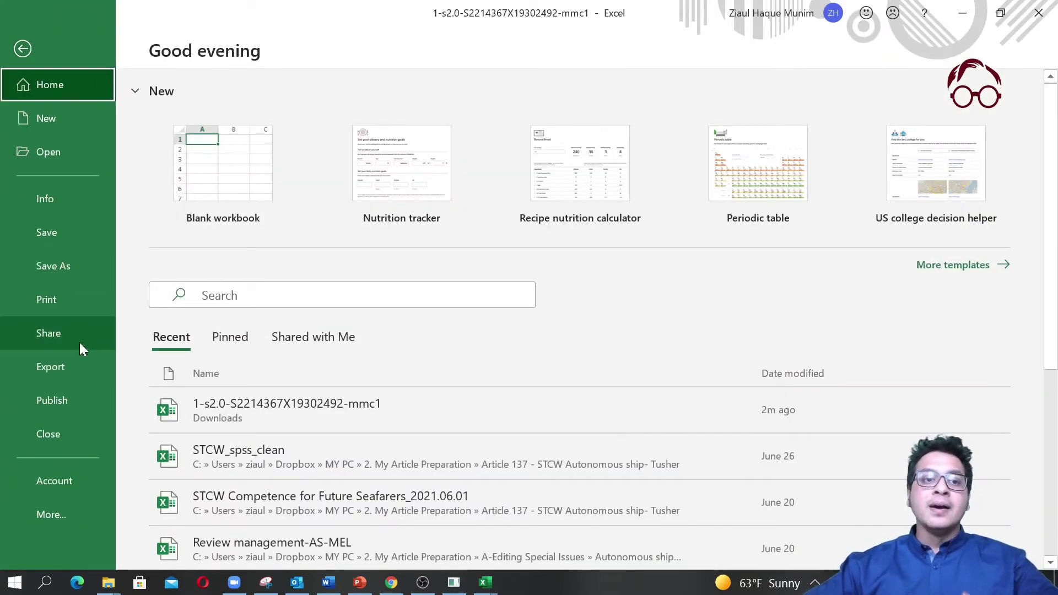
left_click(51, 268)
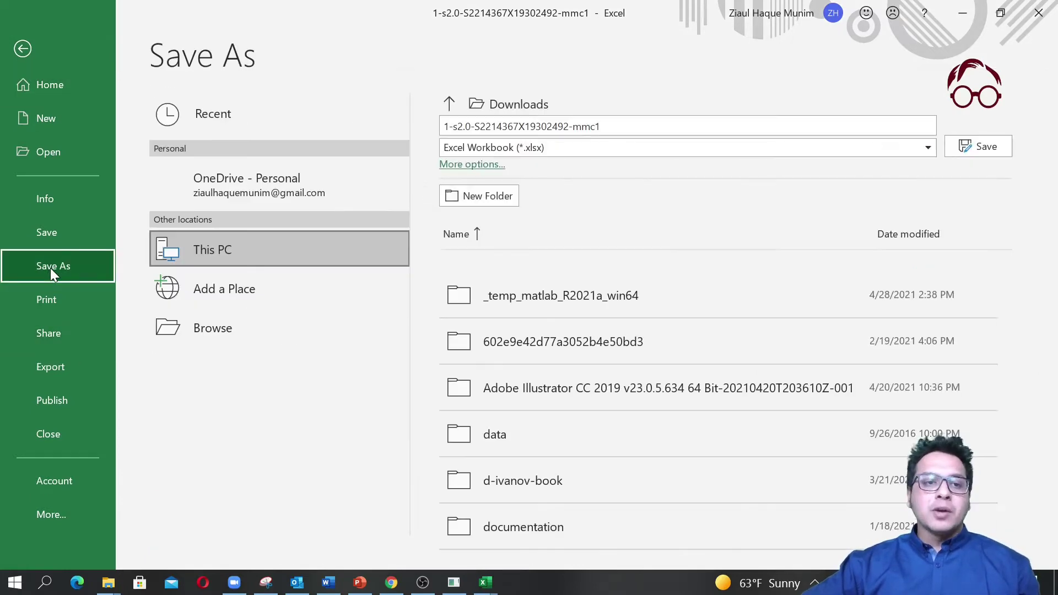
left_click(571, 144)
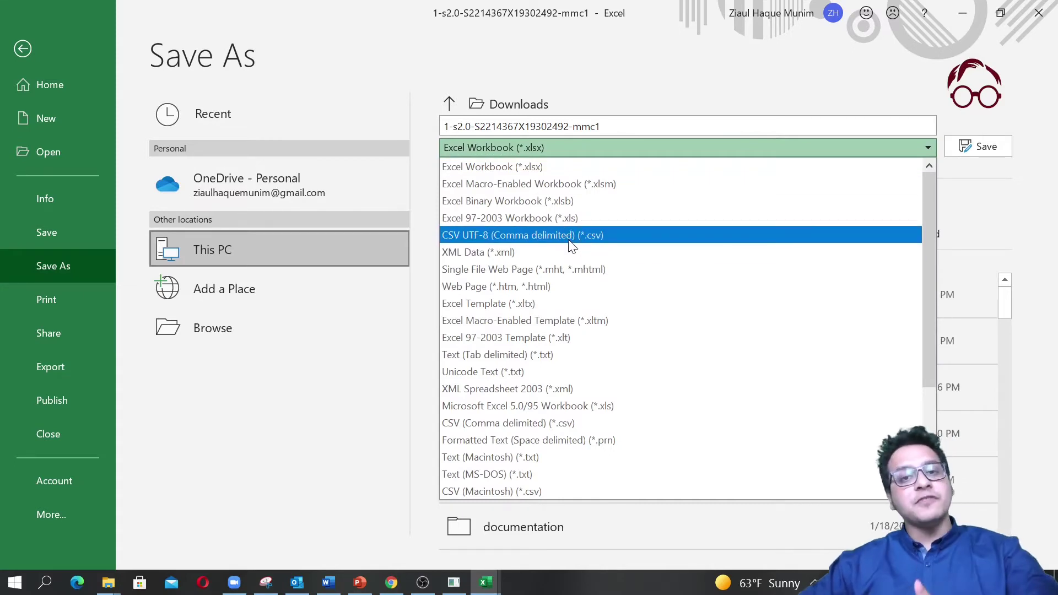
left_click(665, 77)
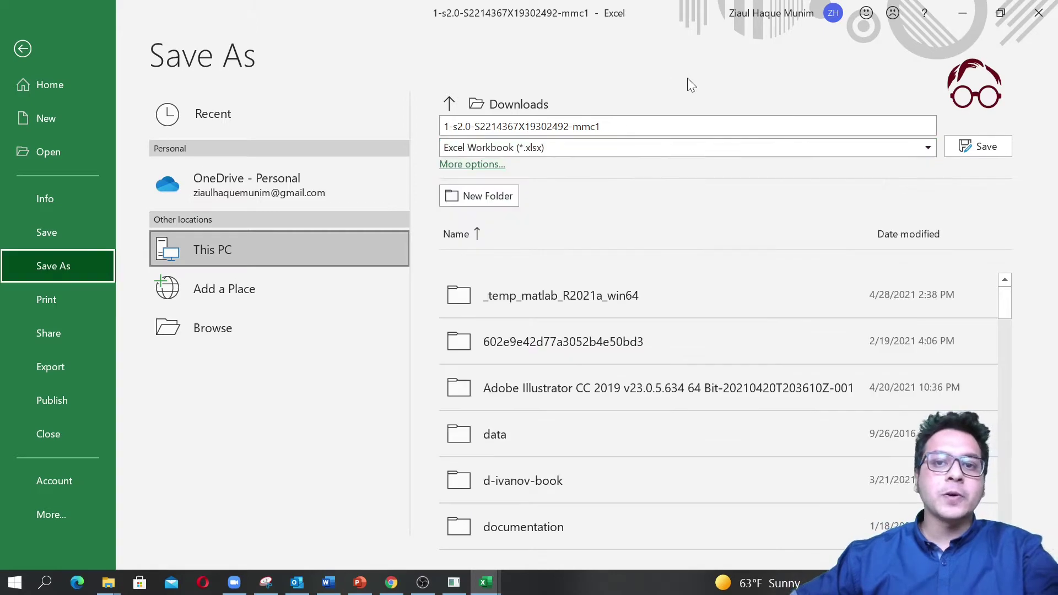
- Close the dataset workbook and the Book1 correlation workbook, discarding the unsaved changes to Book1
left_click(1038, 13)
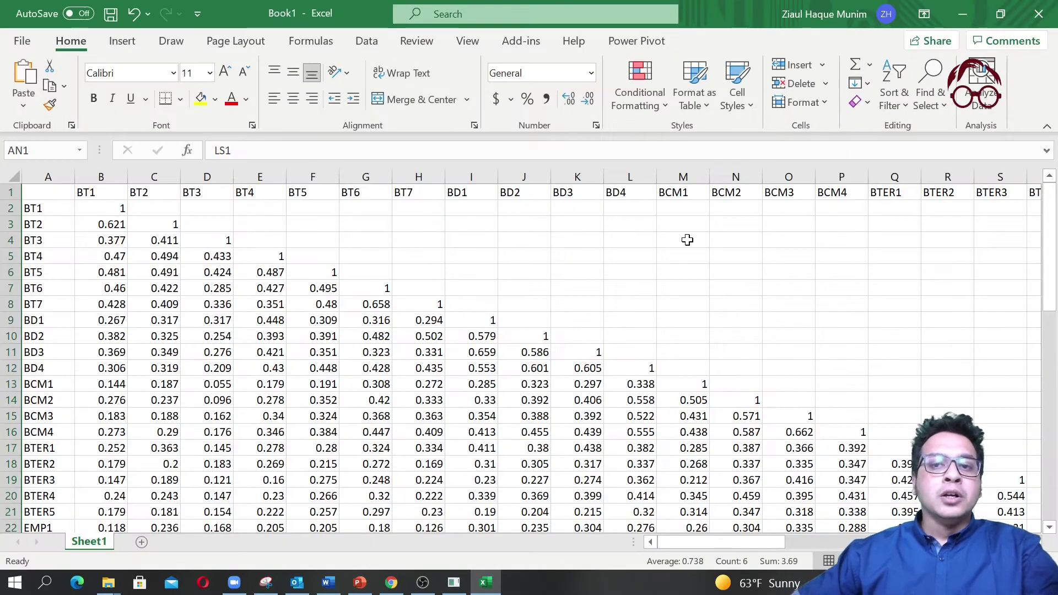
left_click(1039, 15)
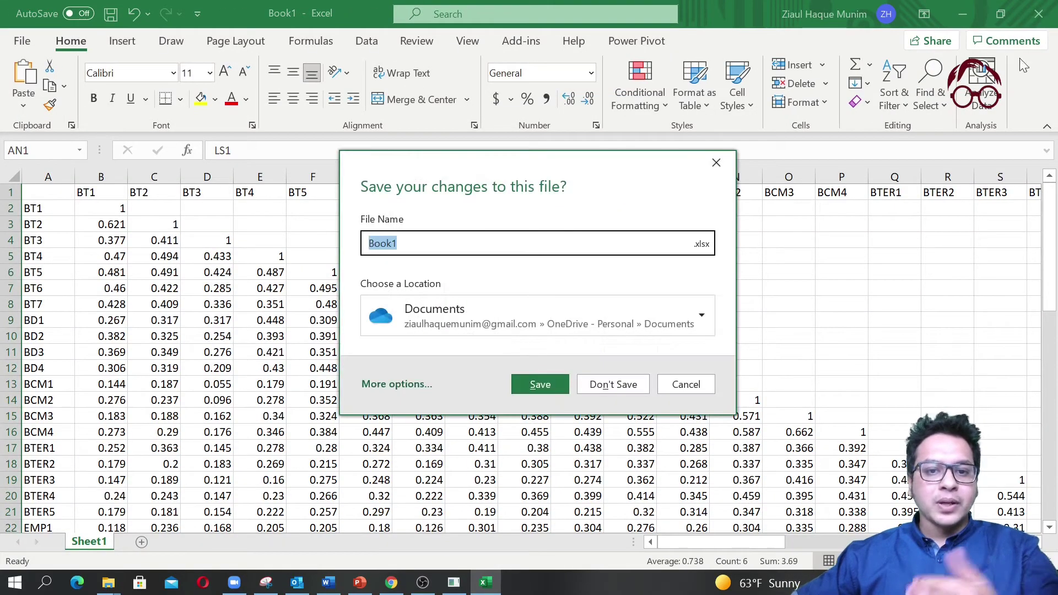
left_click(623, 384)
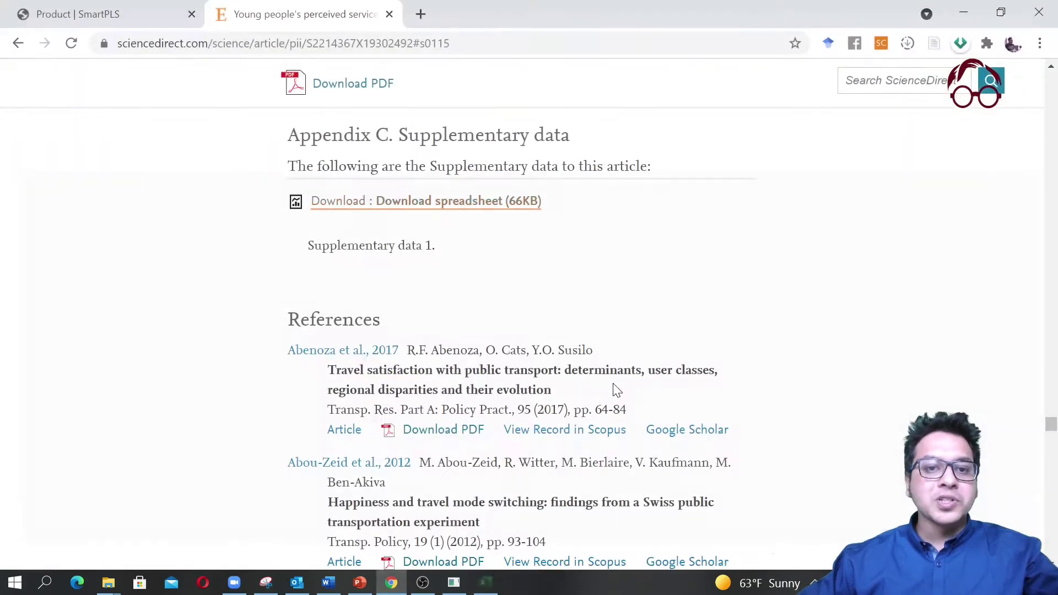
- Go to Appendix B of the article and examine the PLS-SEM path model with its constructs and indicators
scroll(776, 262, "up", 10)
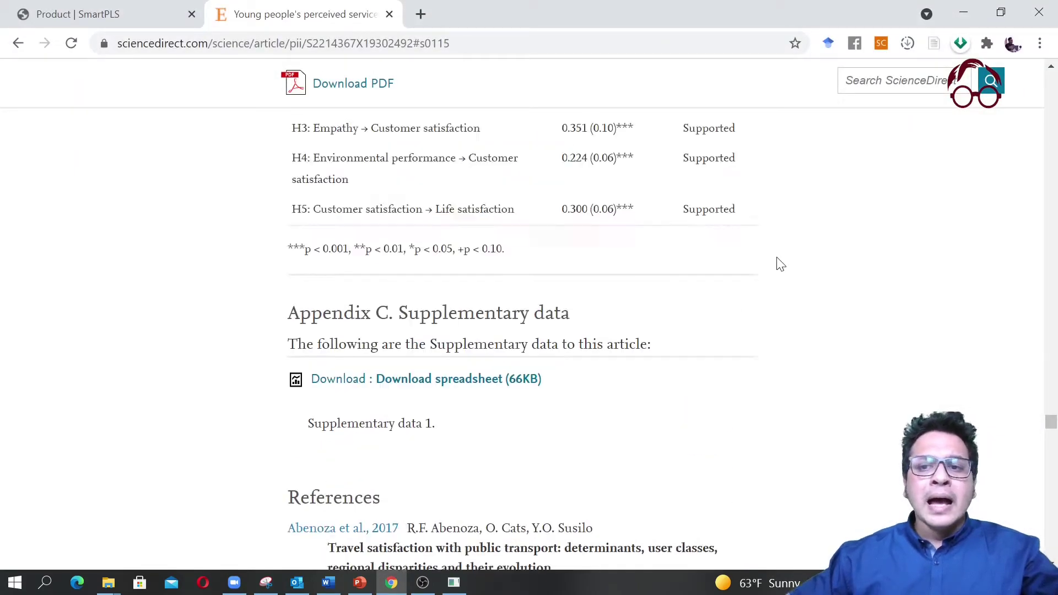
left_click_drag(1051, 392, 1052, 80)
scroll(65, 431, "down", 4)
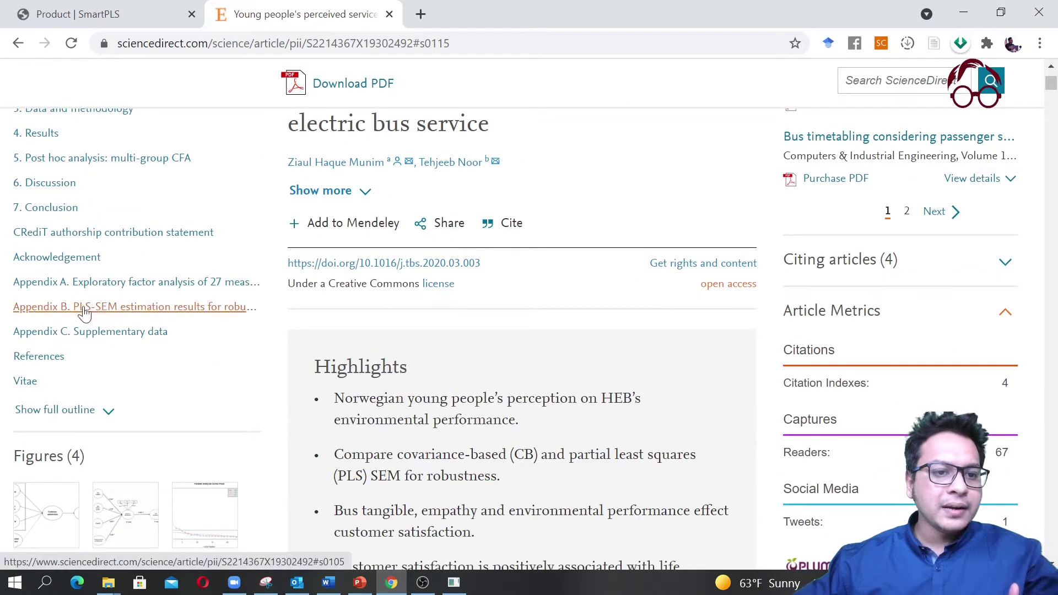
left_click(67, 318)
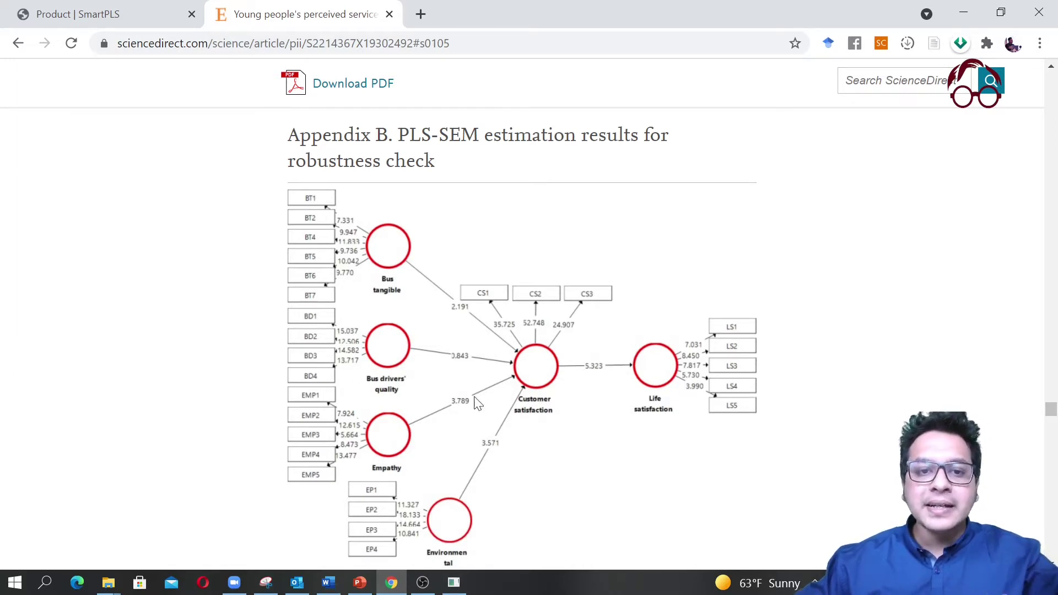
scroll(475, 340, "up", 3)
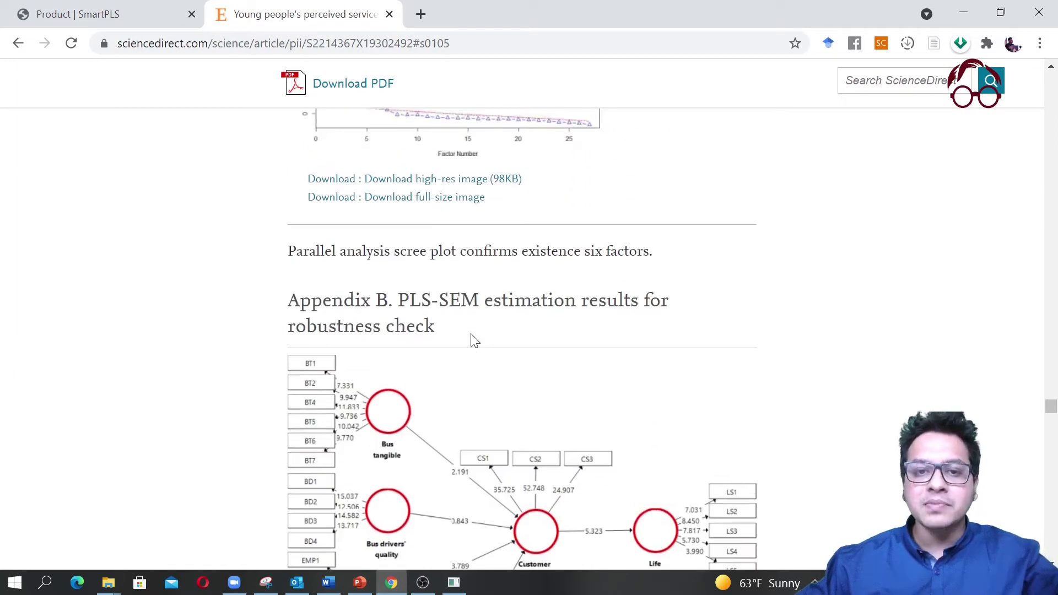
scroll(475, 340, "down", 1)
scroll(475, 340, "down", 2)
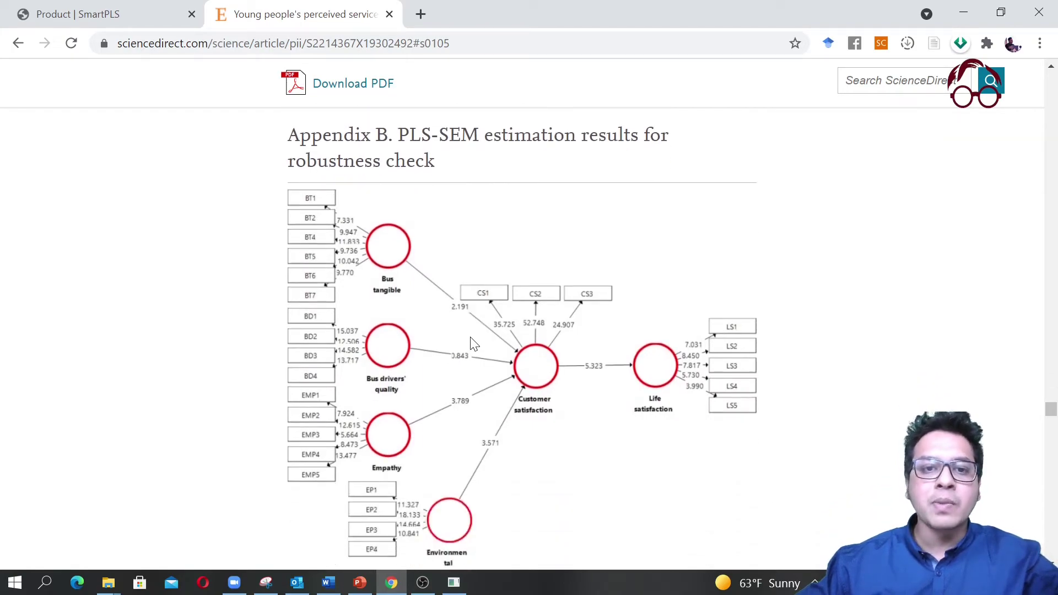
- Find Table 2 in the article and examine the bus tangible items and their factor loadings, including the entry for item 3
scroll(475, 340, "up", 15)
scroll(475, 343, "up", 20)
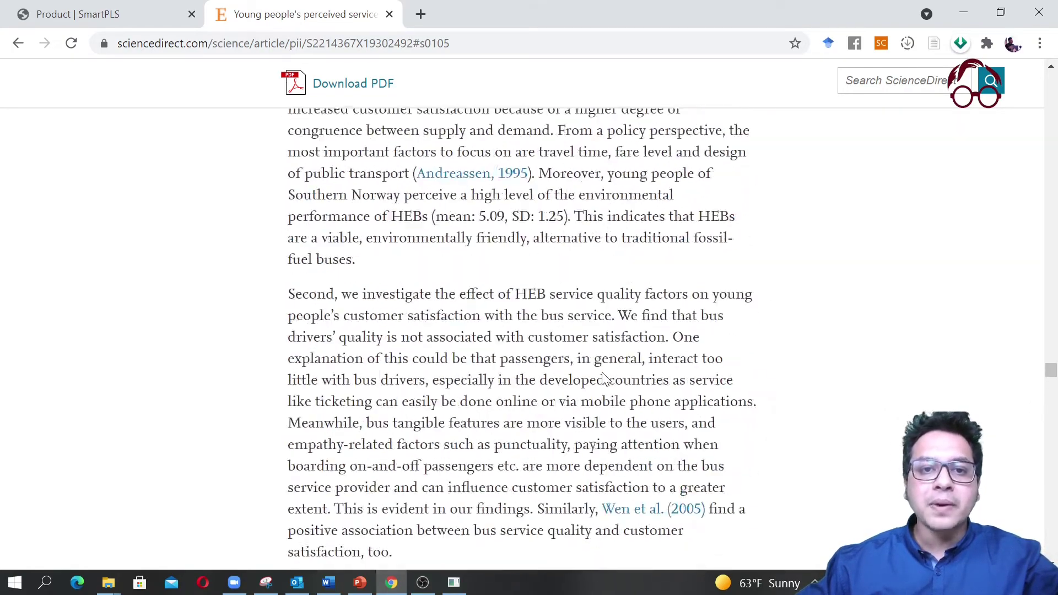
scroll(521, 336, "up", 15)
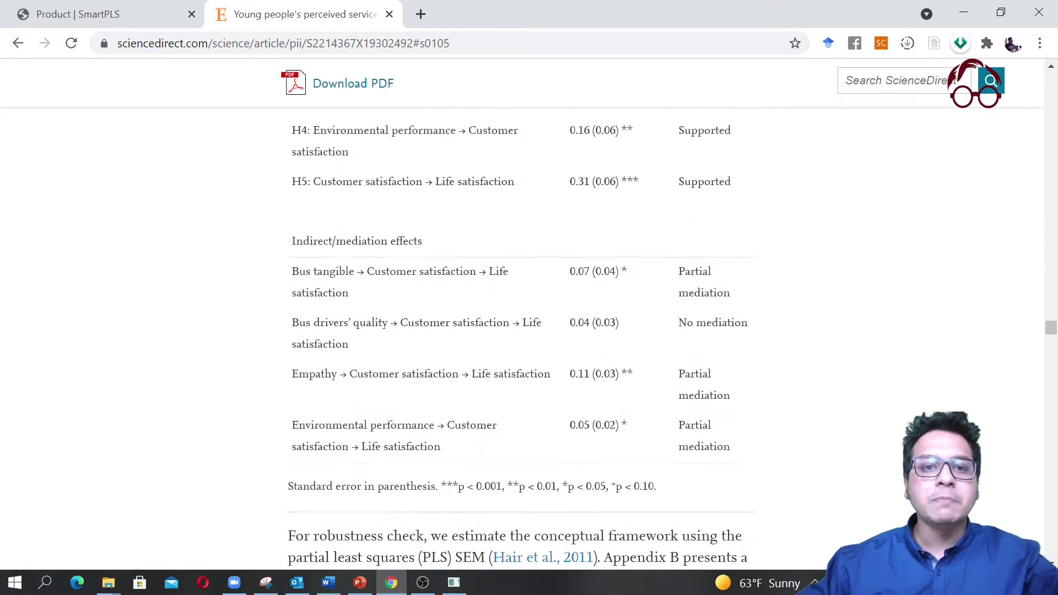
scroll(604, 380, "up", 20)
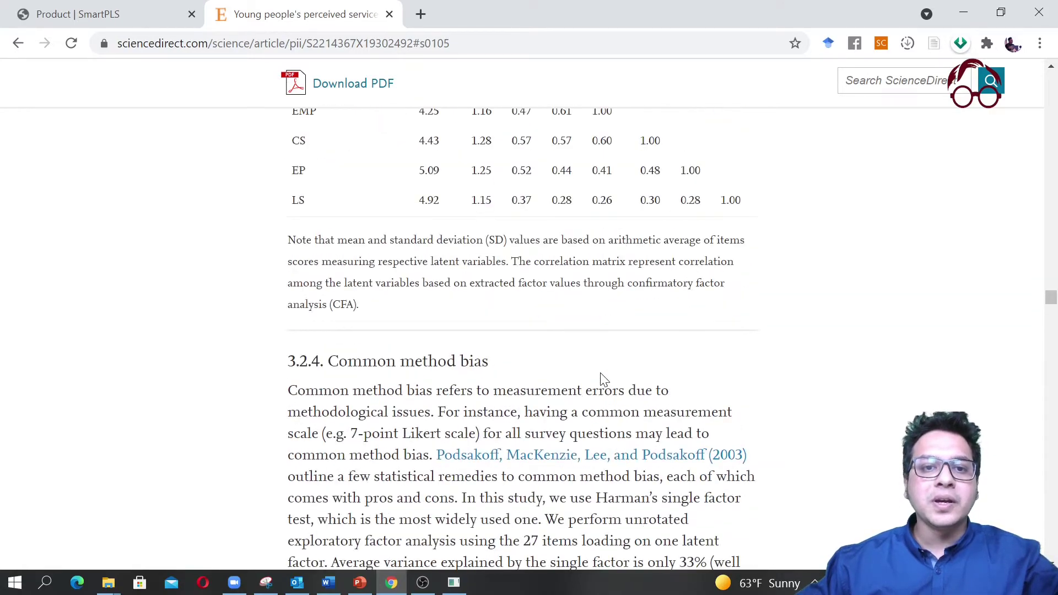
scroll(604, 380, "up", 20)
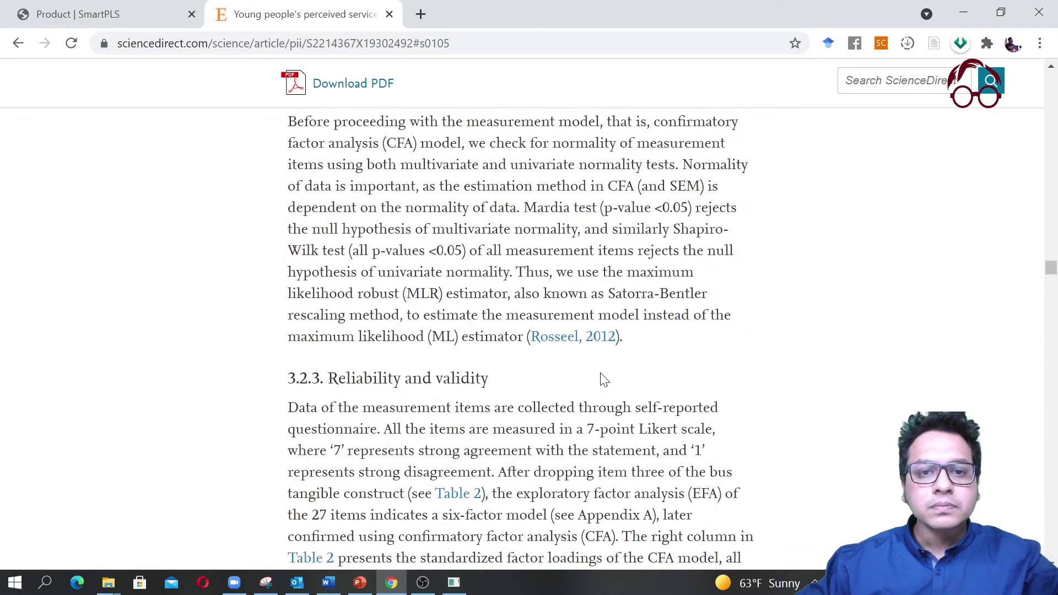
scroll(605, 379, "up", 10)
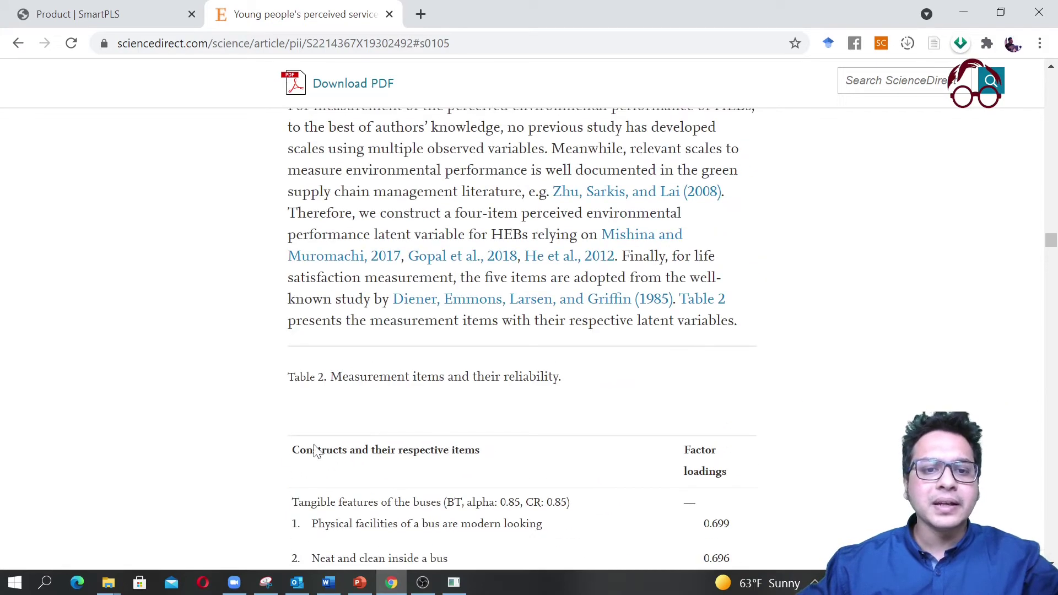
left_click_drag(288, 458, 480, 450)
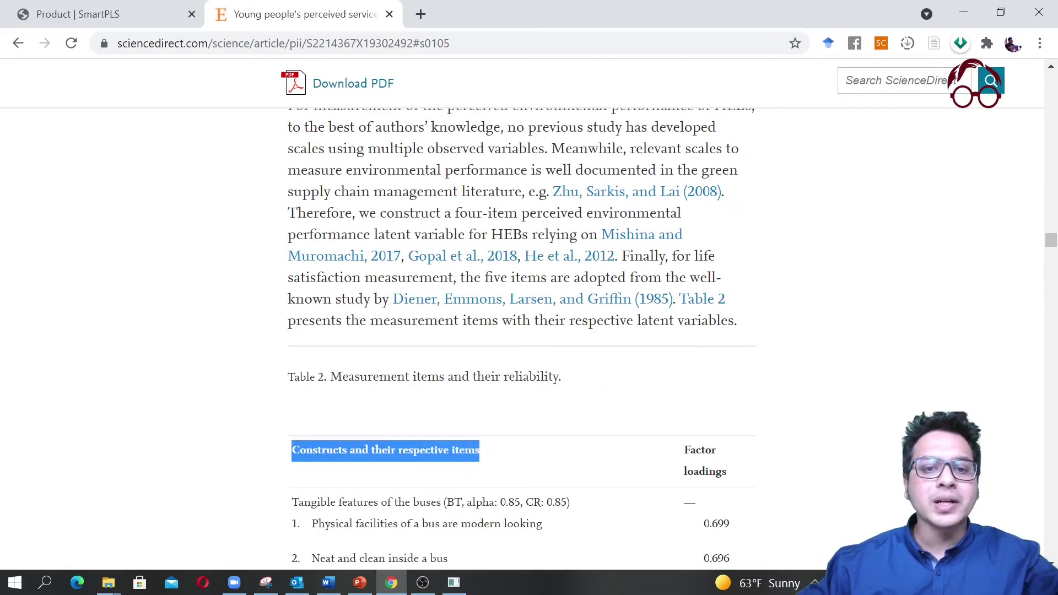
scroll(567, 380, "down", 5)
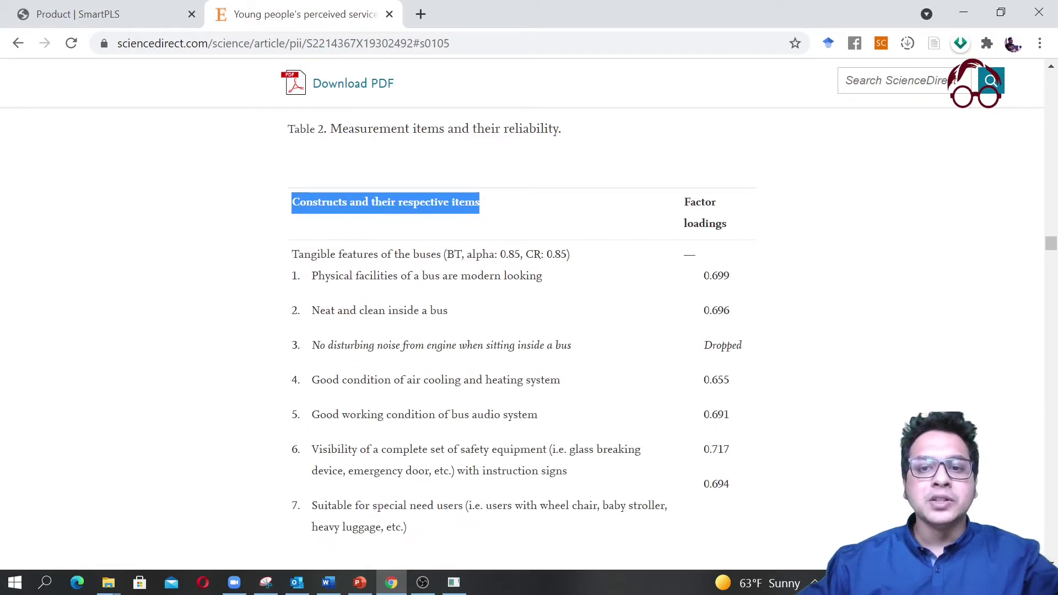
left_click_drag(705, 346, 762, 349)
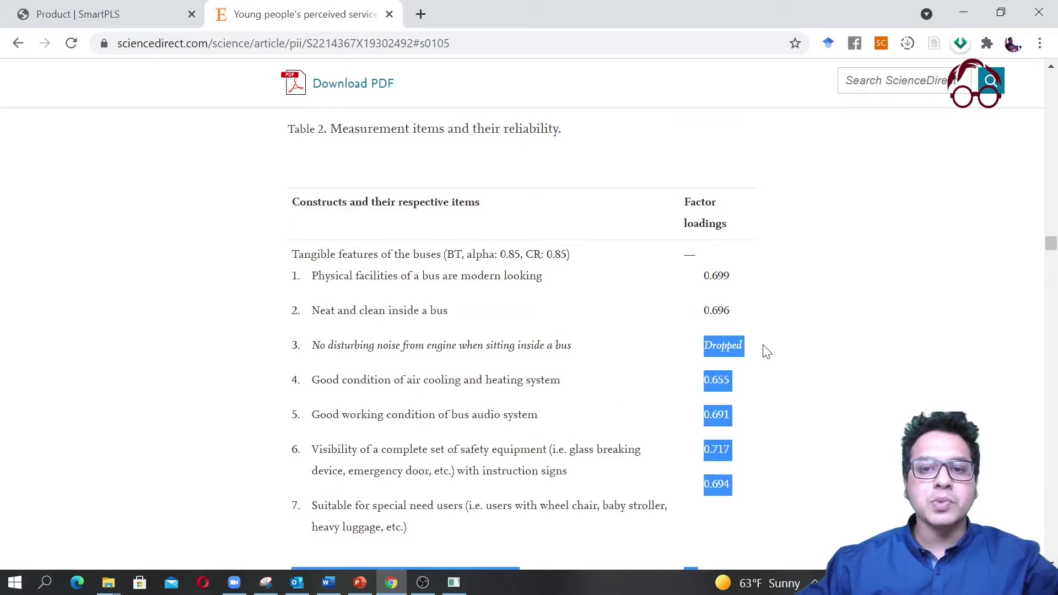
left_click(707, 413)
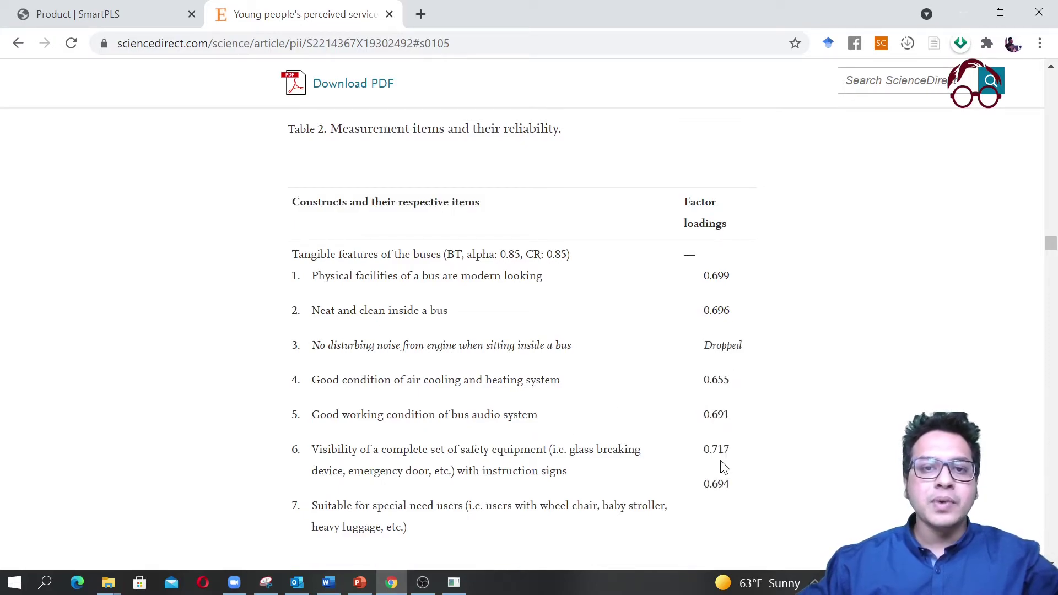
- Read the article's paragraphs on the sources of the measurement scales, and switch to SmartPLS
scroll(723, 466, "up", 9)
scroll(725, 466, "up", 3)
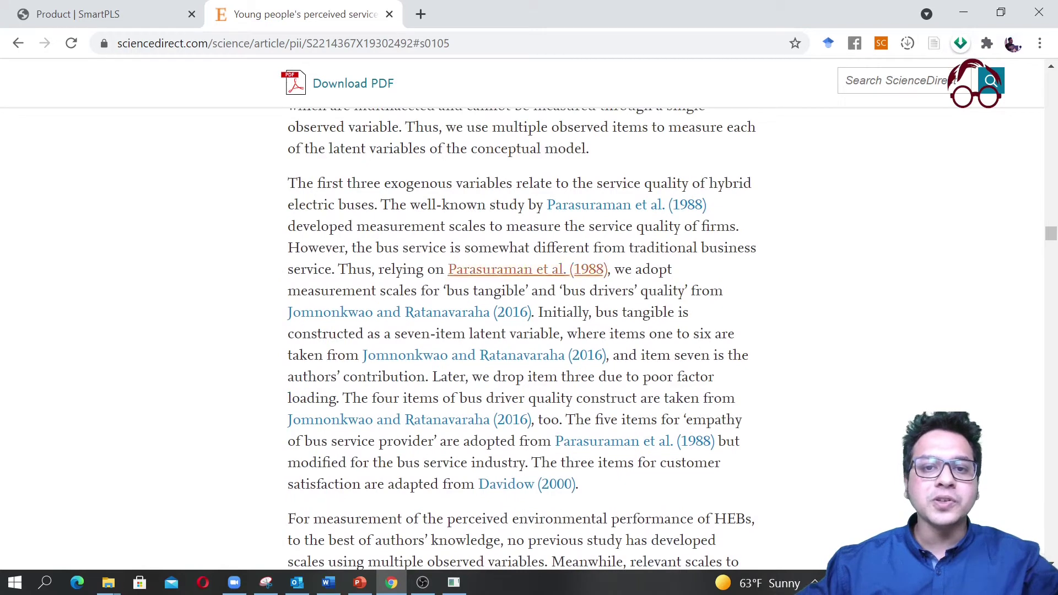
scroll(556, 443, "down", 5)
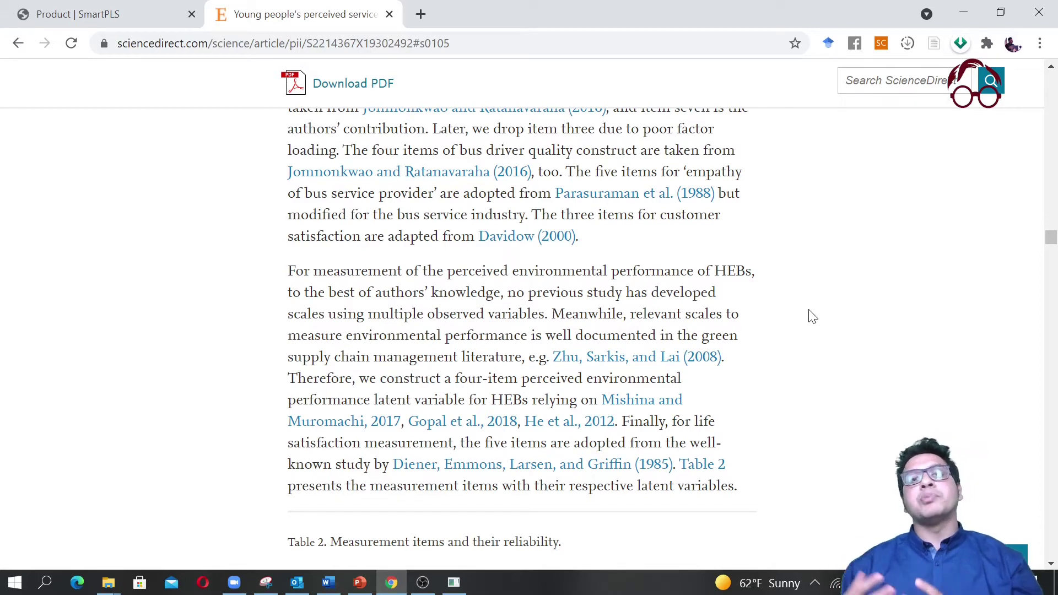
left_click(963, 12)
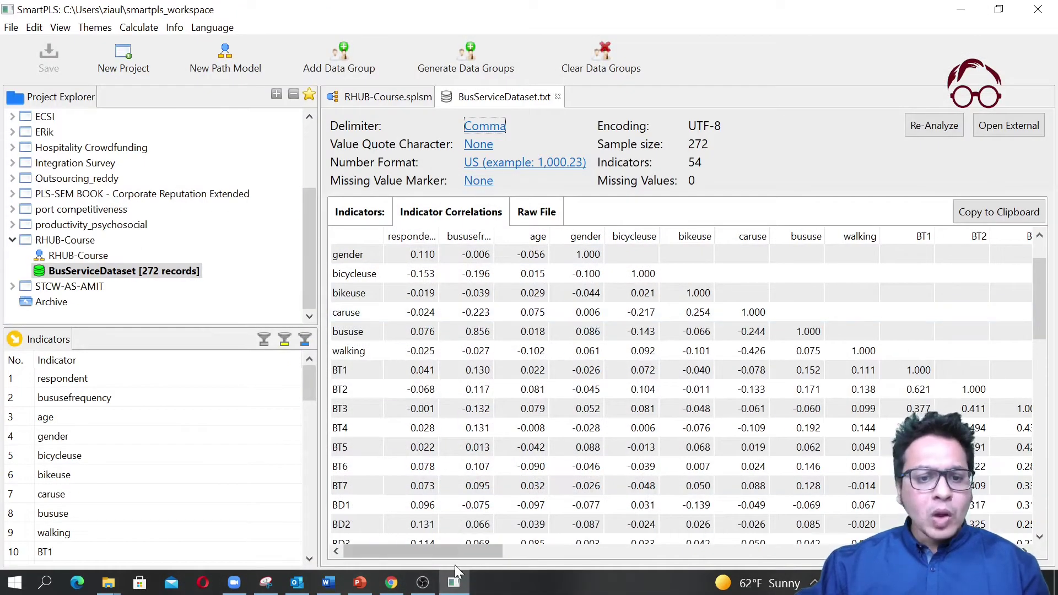
- Switch to the article in the browser and find the conceptual model in Fig. 1
left_click(391, 582)
scroll(123, 253, "up", 20)
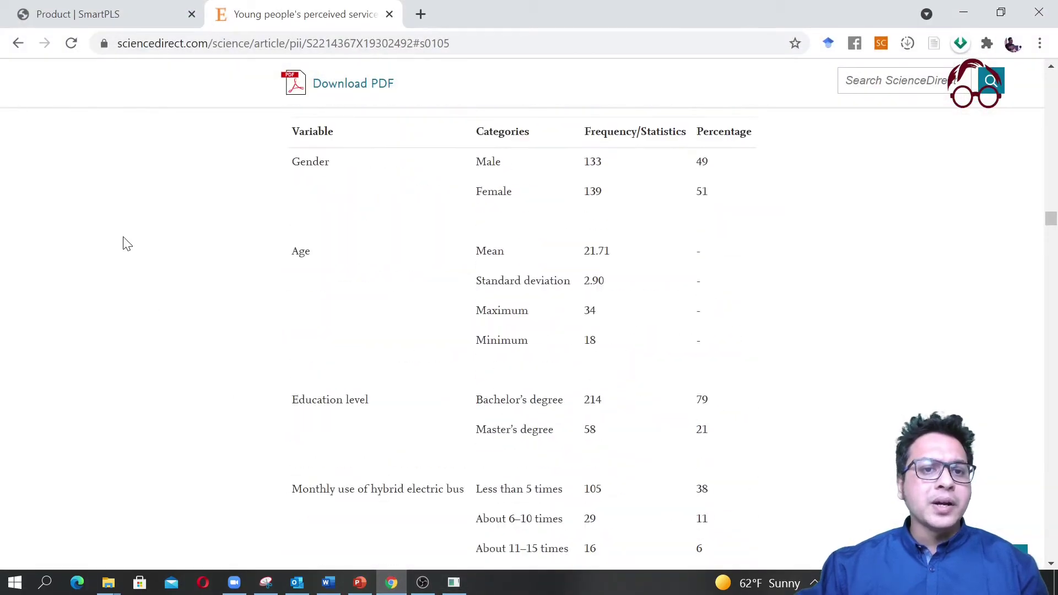
scroll(126, 244, "up", 20)
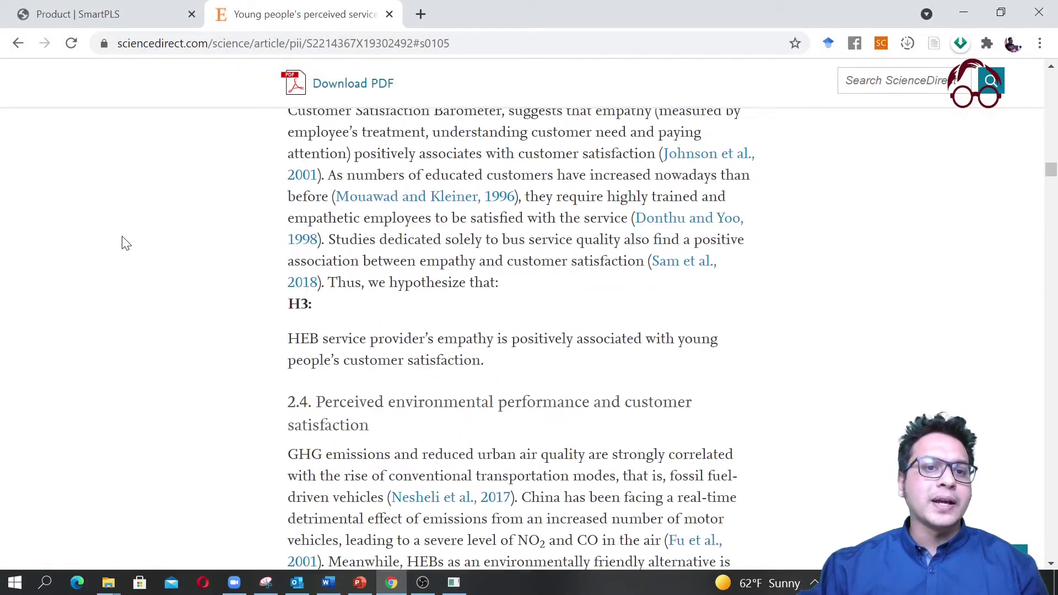
scroll(124, 246, "down", 20)
scroll(123, 246, "down", 2)
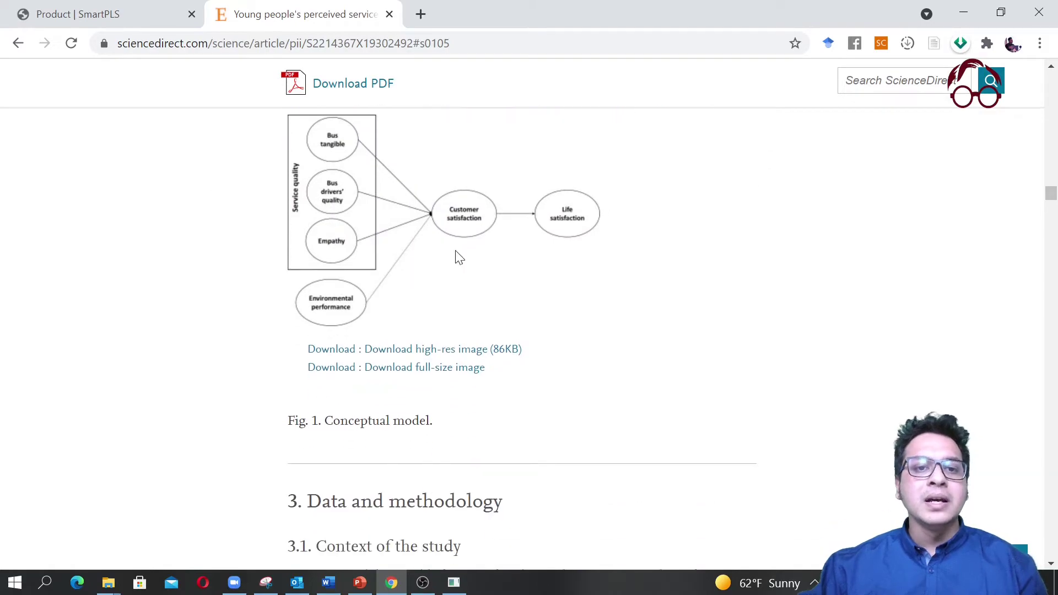
- Return to the article's outline and open Appendix B to review how the PLS-SEM constructs are connected
scroll(221, 267, "up", 20)
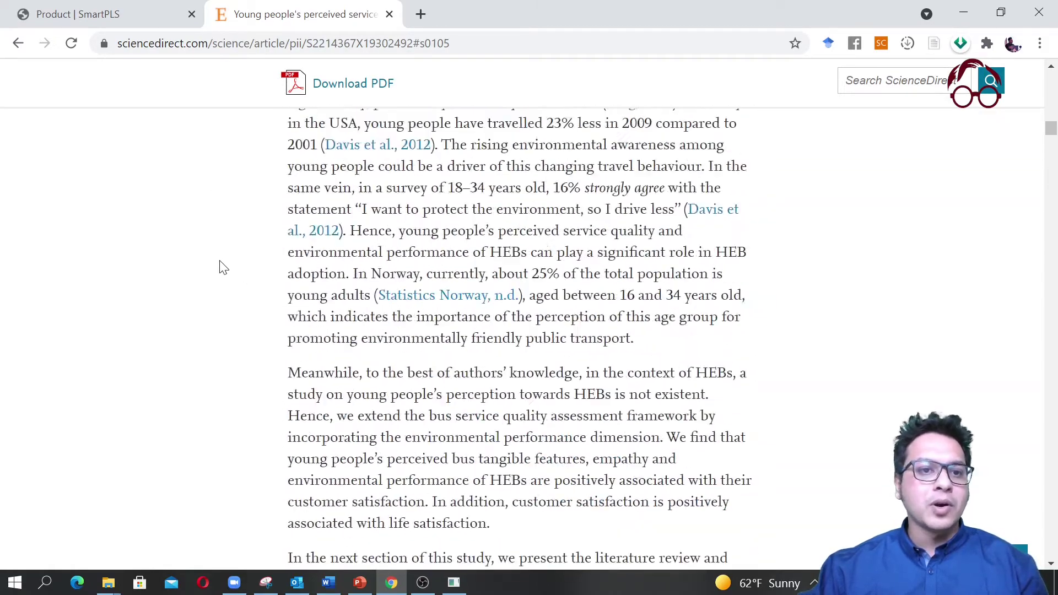
scroll(220, 266, "up", 10)
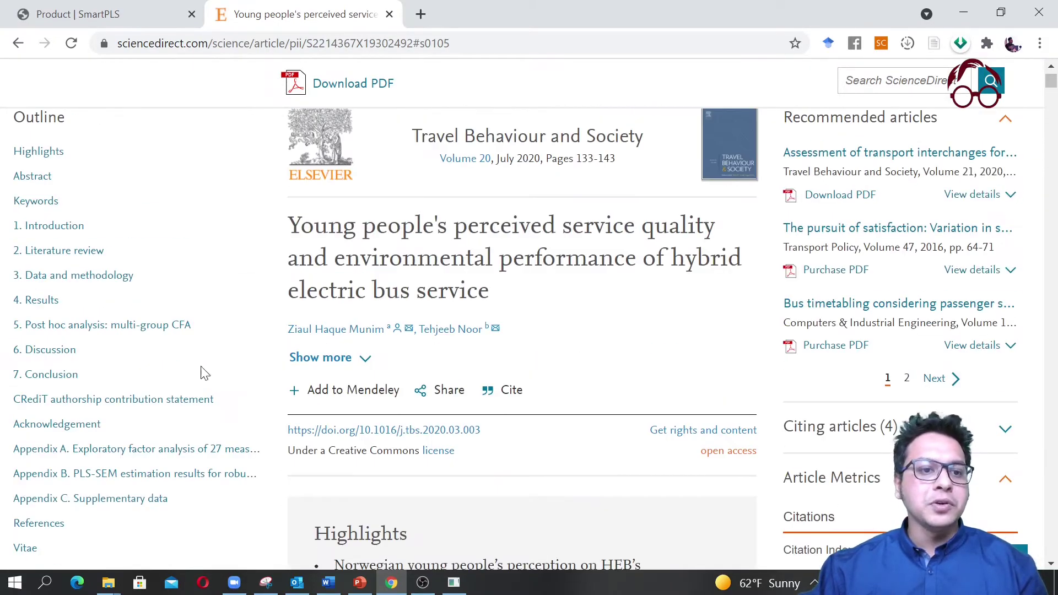
left_click(102, 477)
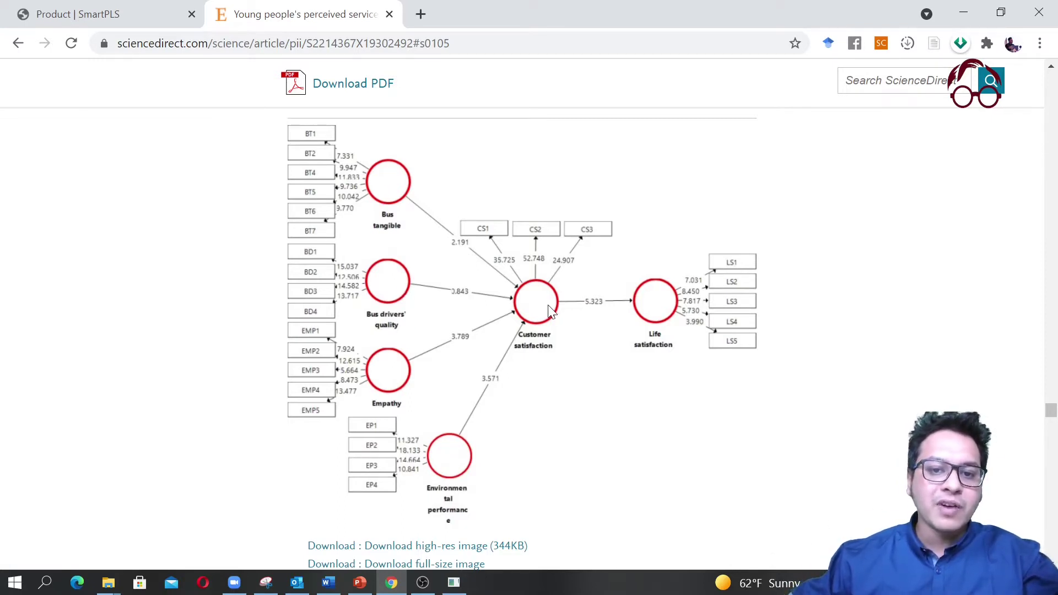
- Switch to SmartPLS, show the empty RHUB-Course model canvas and select the BusServiceDataset in the project
left_click(968, 12)
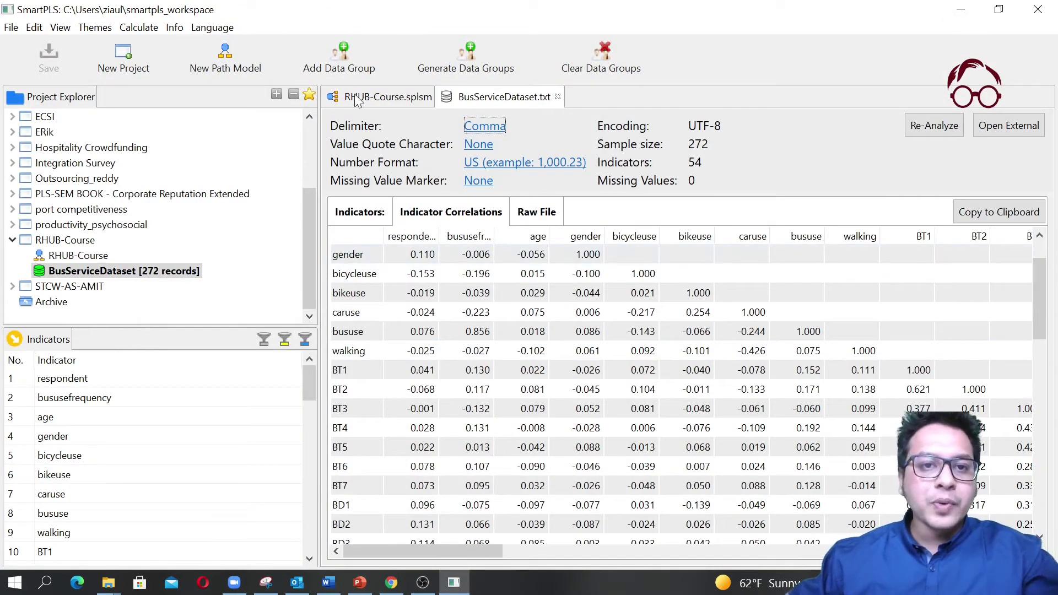
left_click(372, 98)
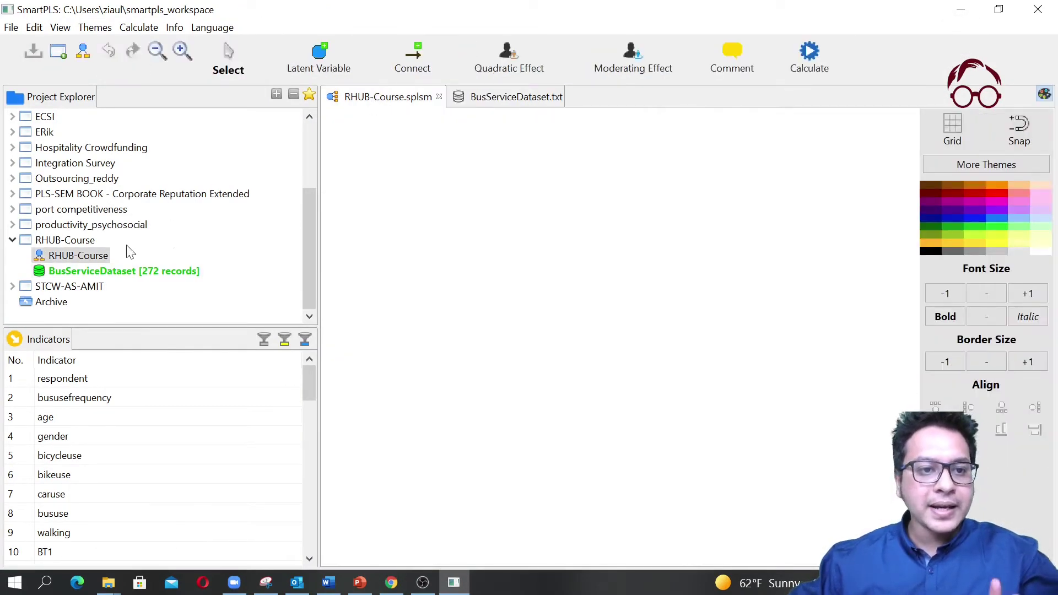
left_click(116, 274)
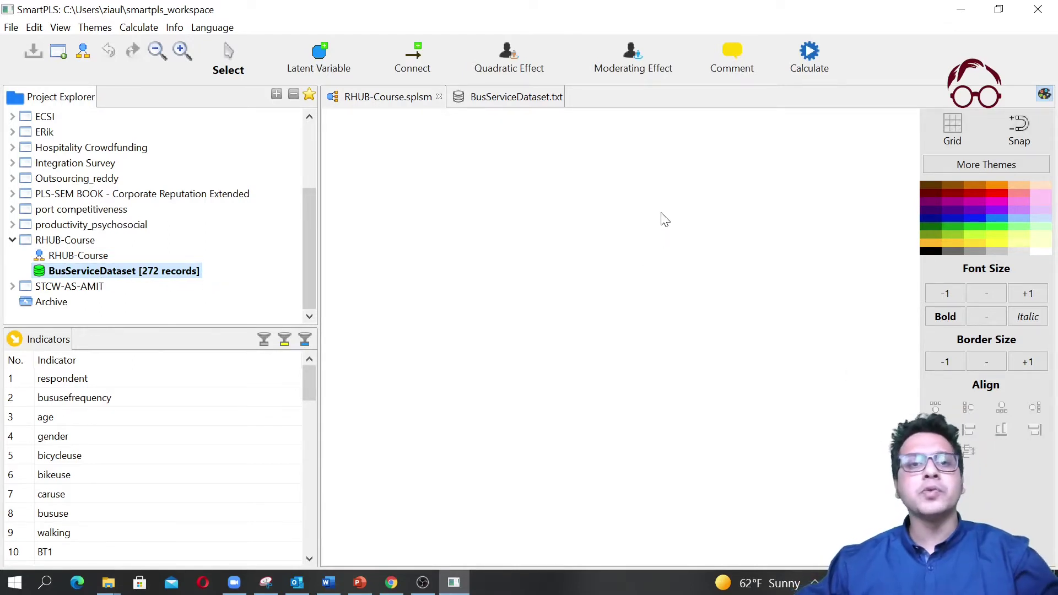
- Place six latent variables on the canvas: an outcome at the far right, one mediator in the middle and four predictors stacked at the left
left_click(316, 53)
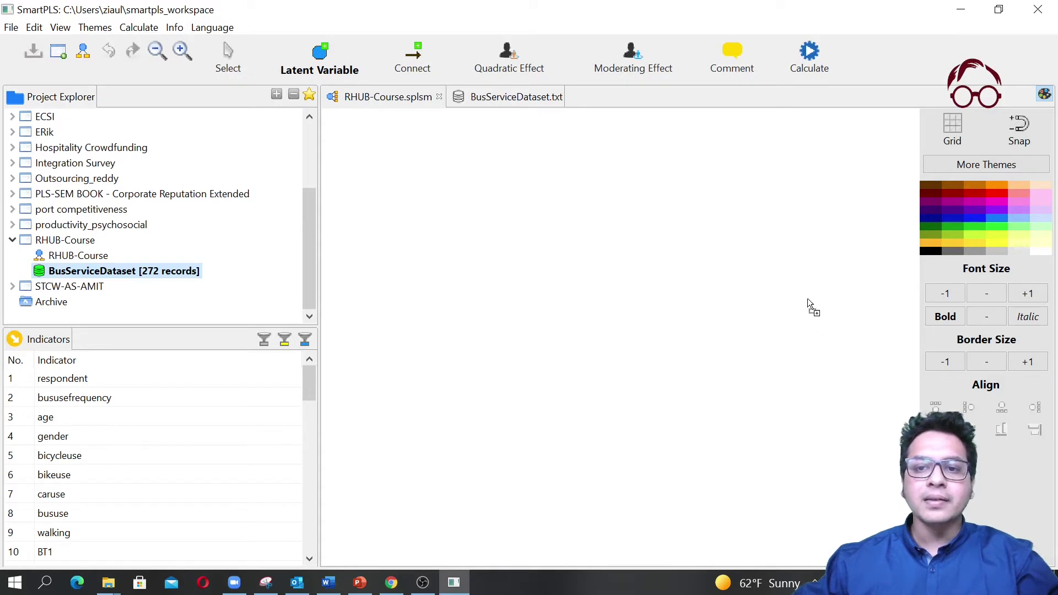
left_click(847, 304)
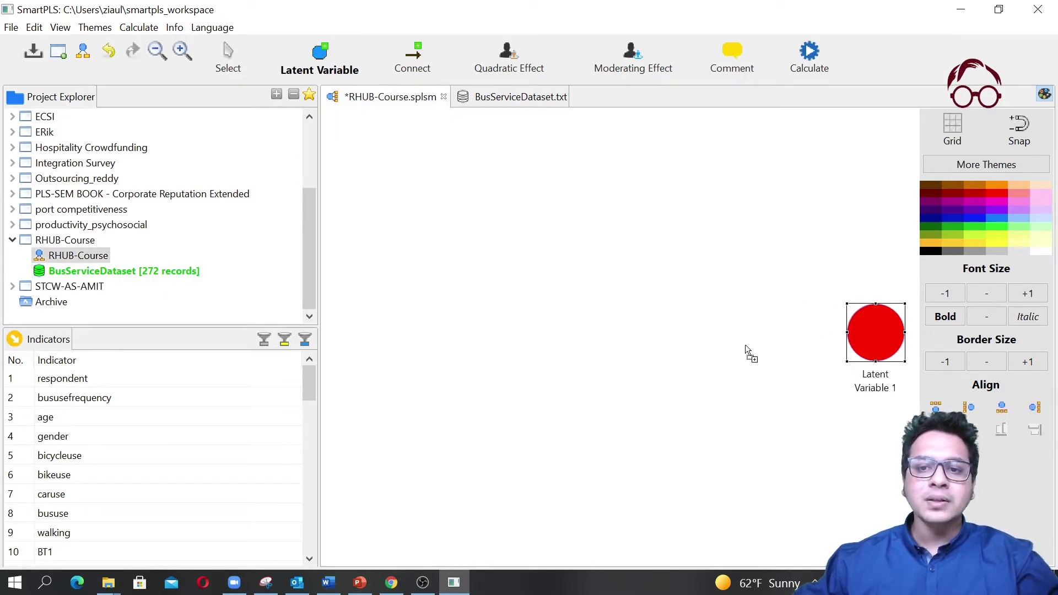
left_click(659, 322)
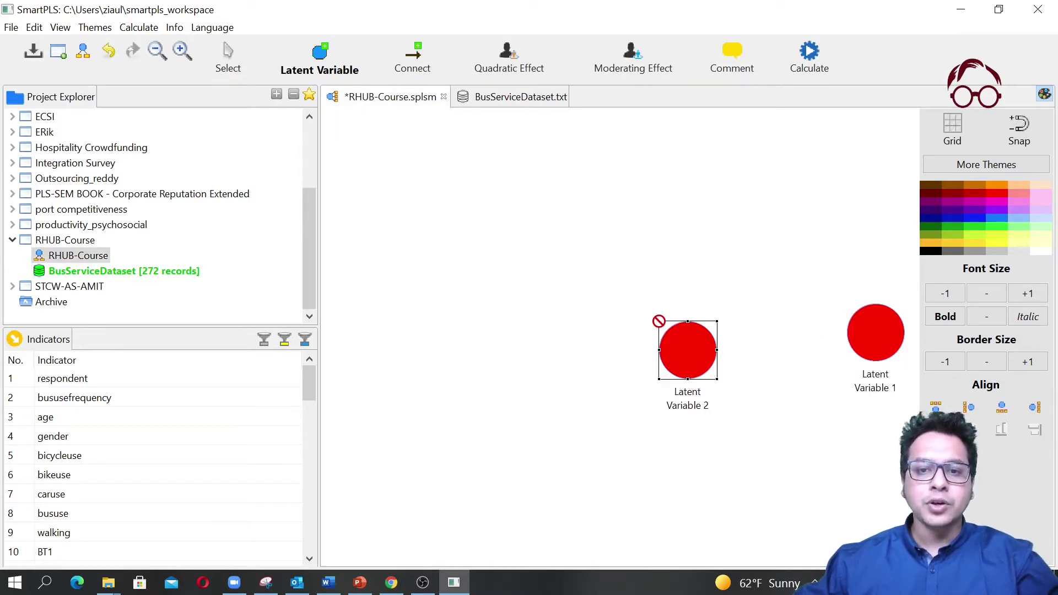
left_click(429, 142)
left_click(451, 263)
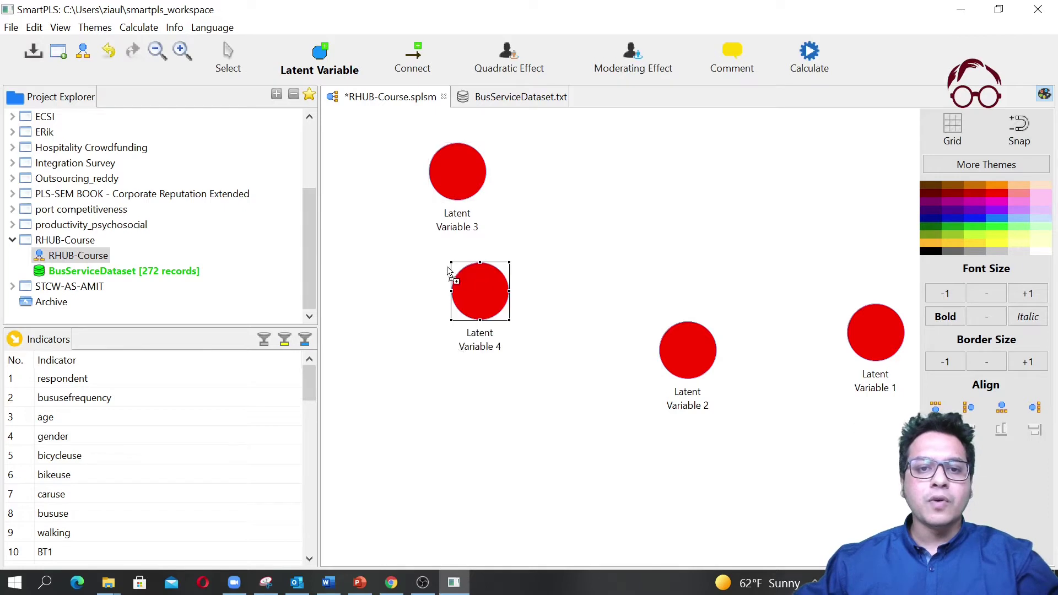
left_click(462, 388)
left_click(465, 497)
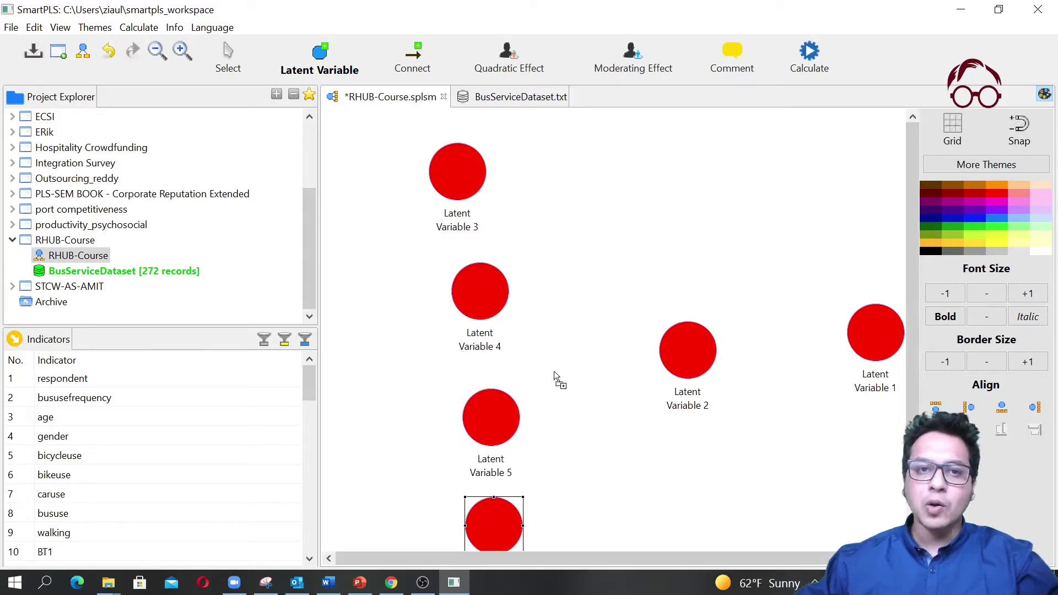
left_click(227, 48)
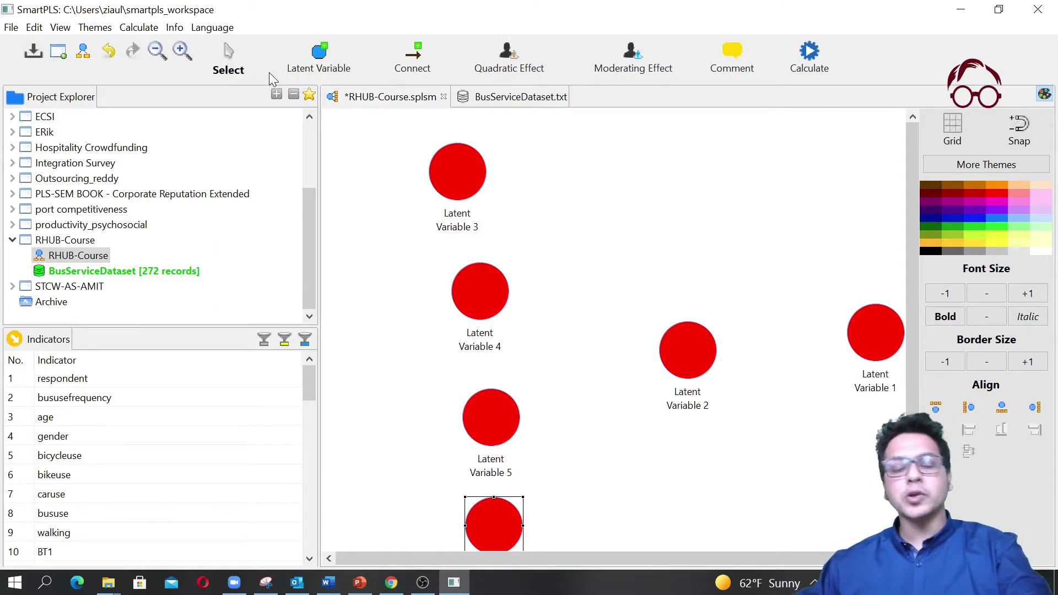
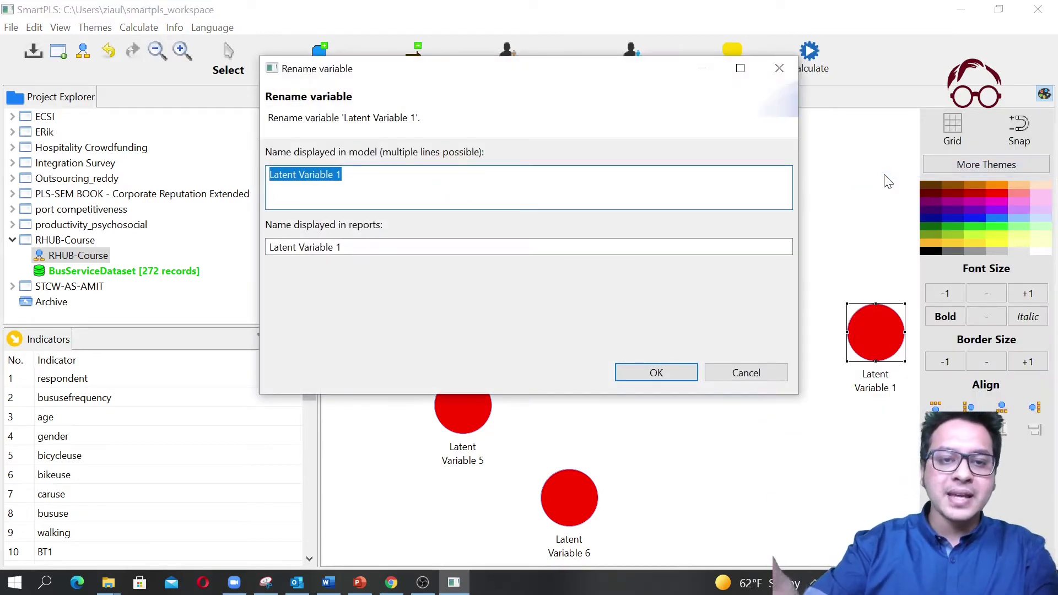
- Rename Latent Variable 1 as "Life satisfaction"
type("Life satis")
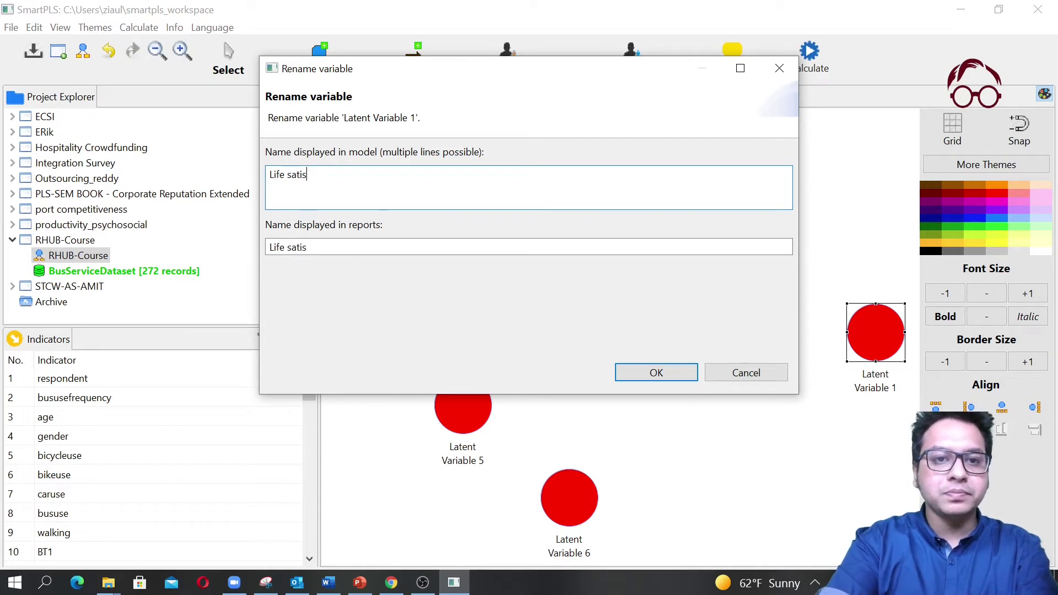
type("faction")
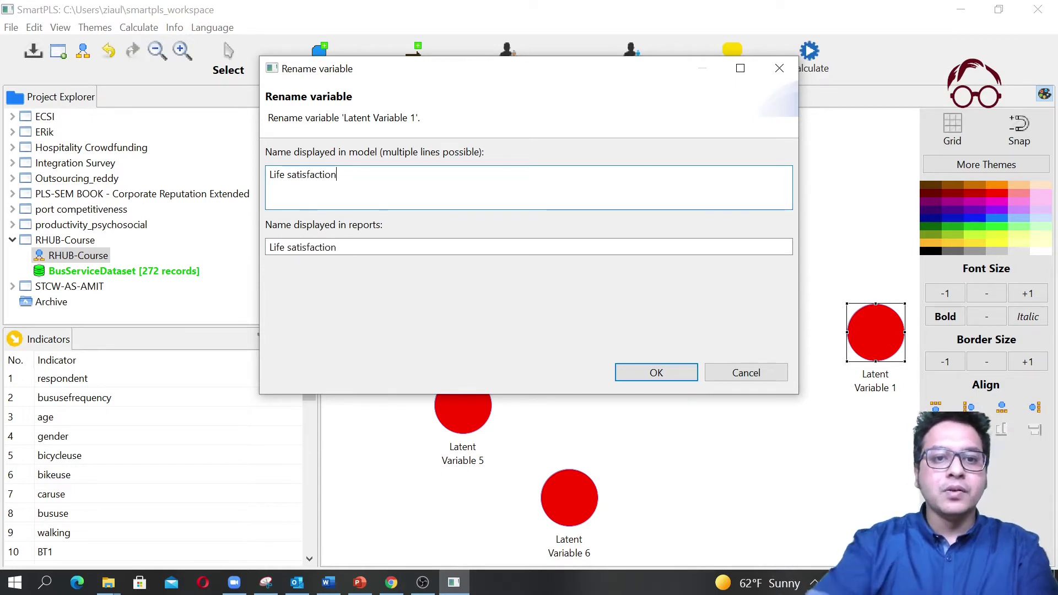
left_click(682, 366)
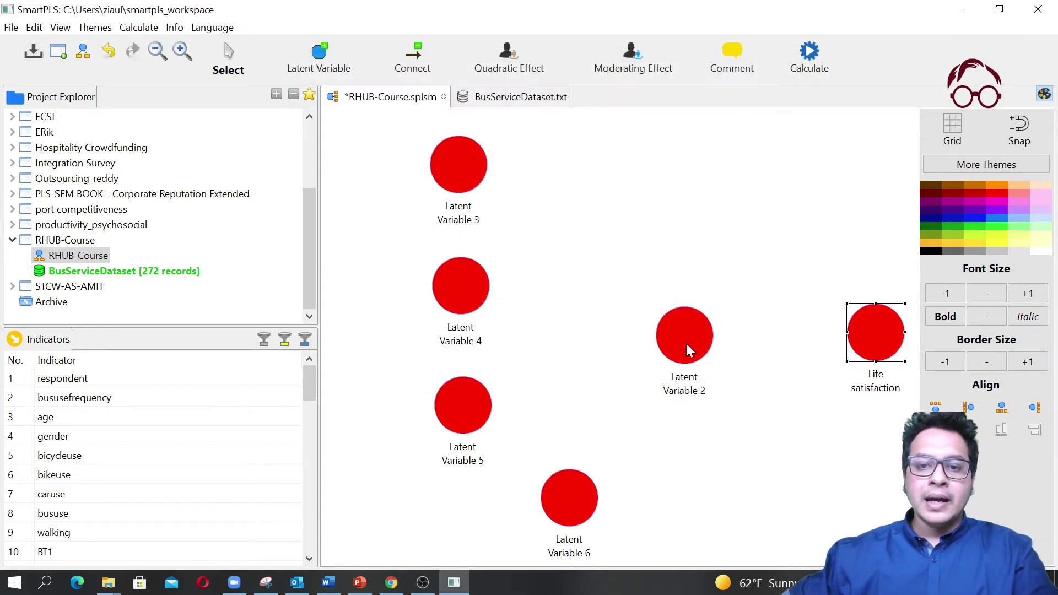
- Rename Latent Variable 2, in the middle of the model, as "Customer satisfaction"
right_click(685, 343)
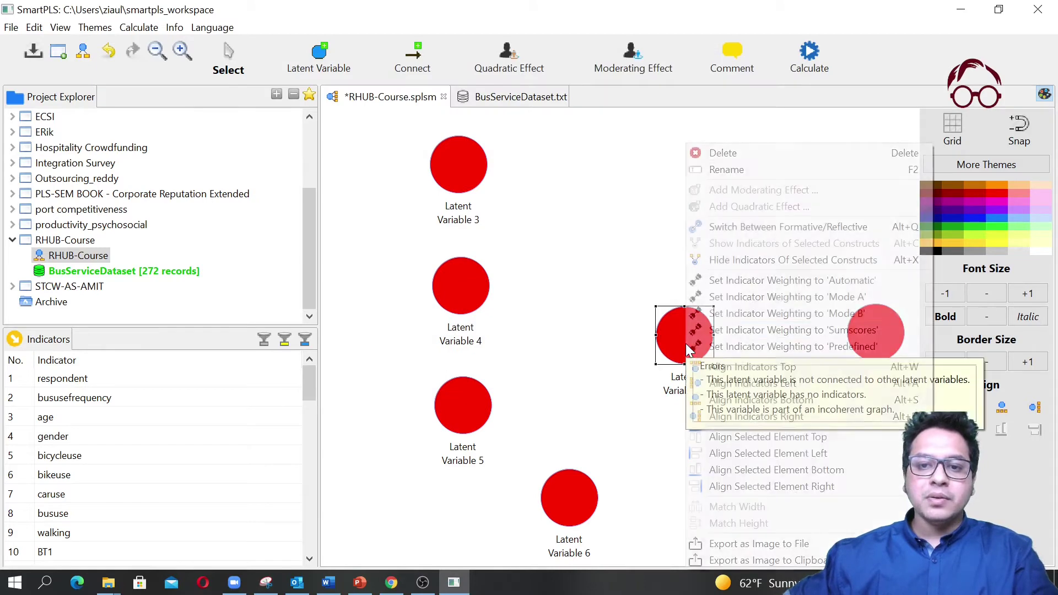
left_click(734, 167)
type("C")
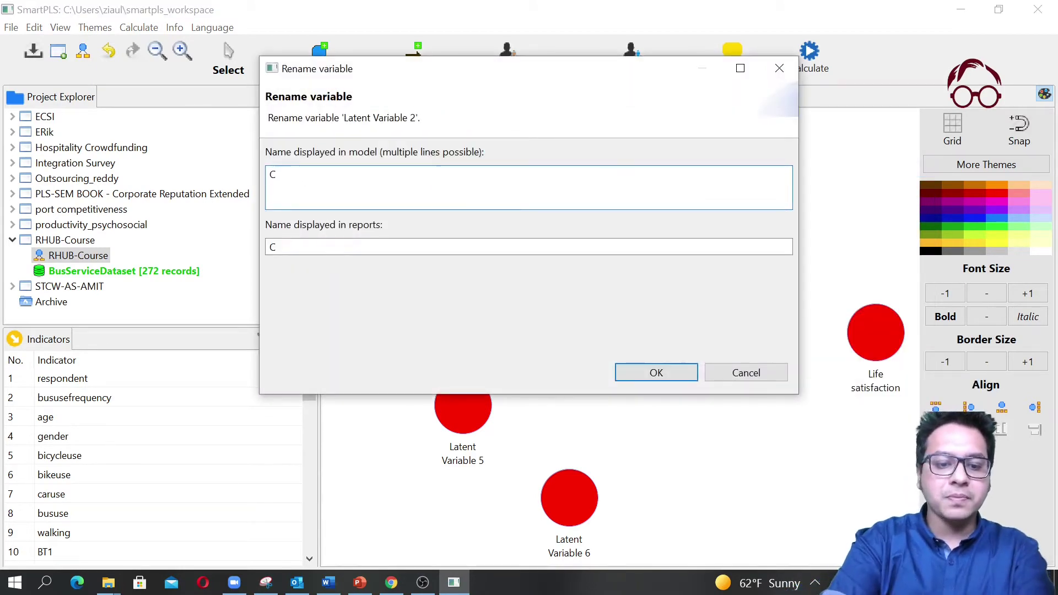
type("ustomer sa")
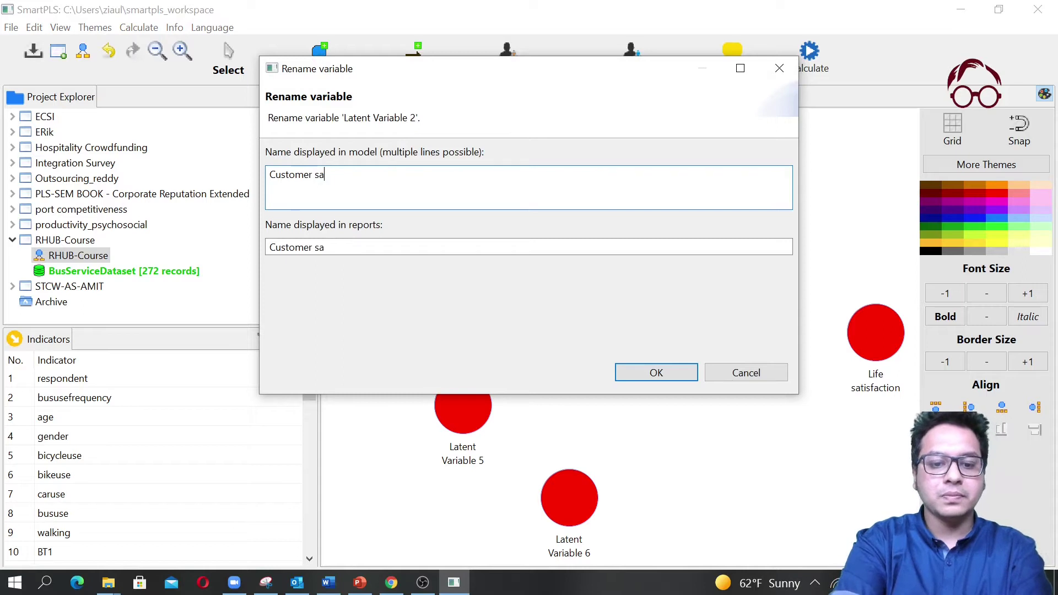
type("tosfaction")
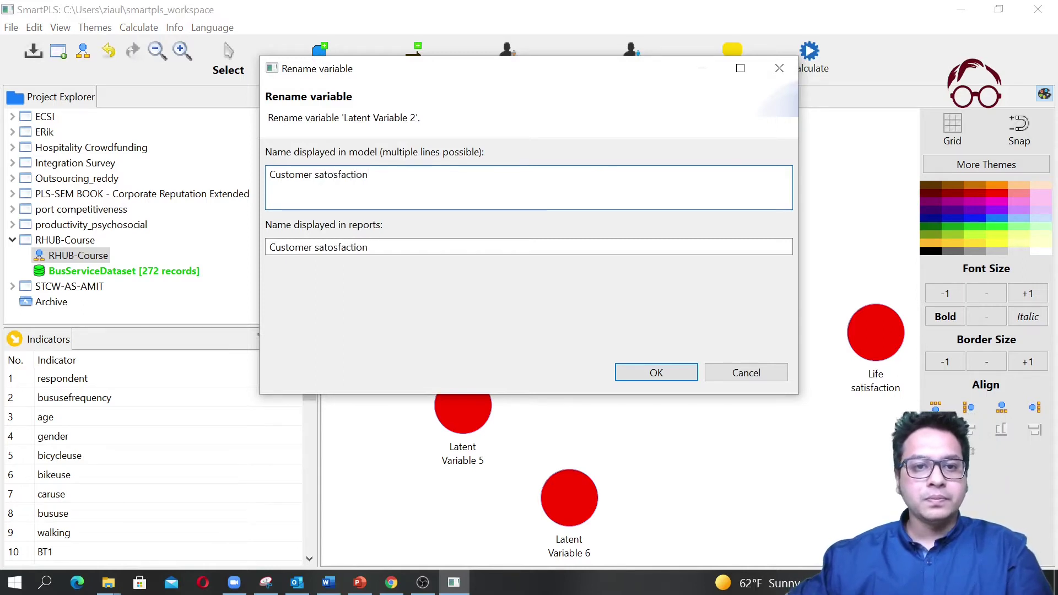
key("BackSpace")
type("i")
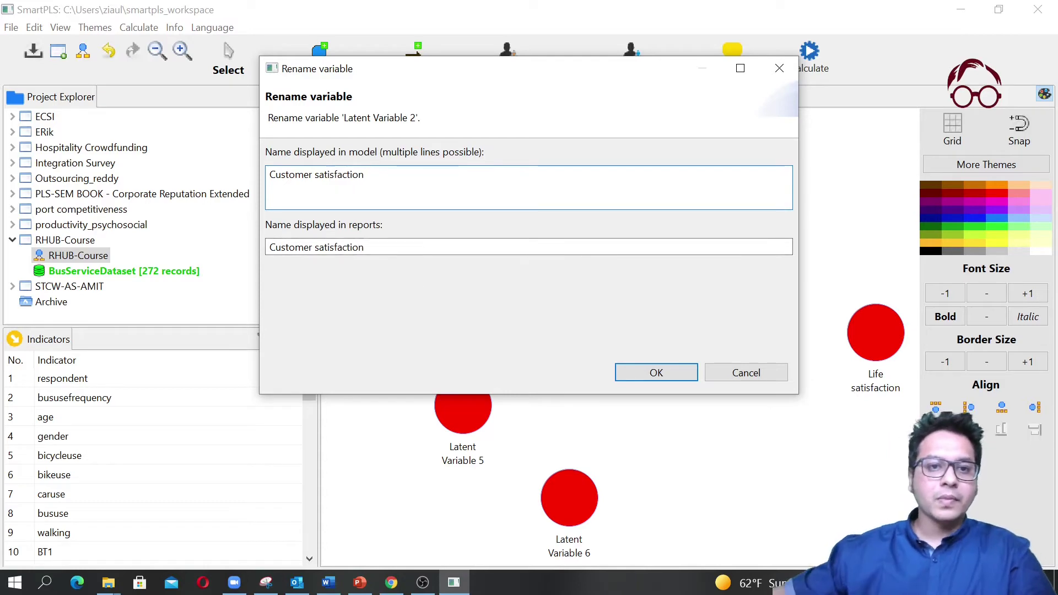
left_click(651, 373)
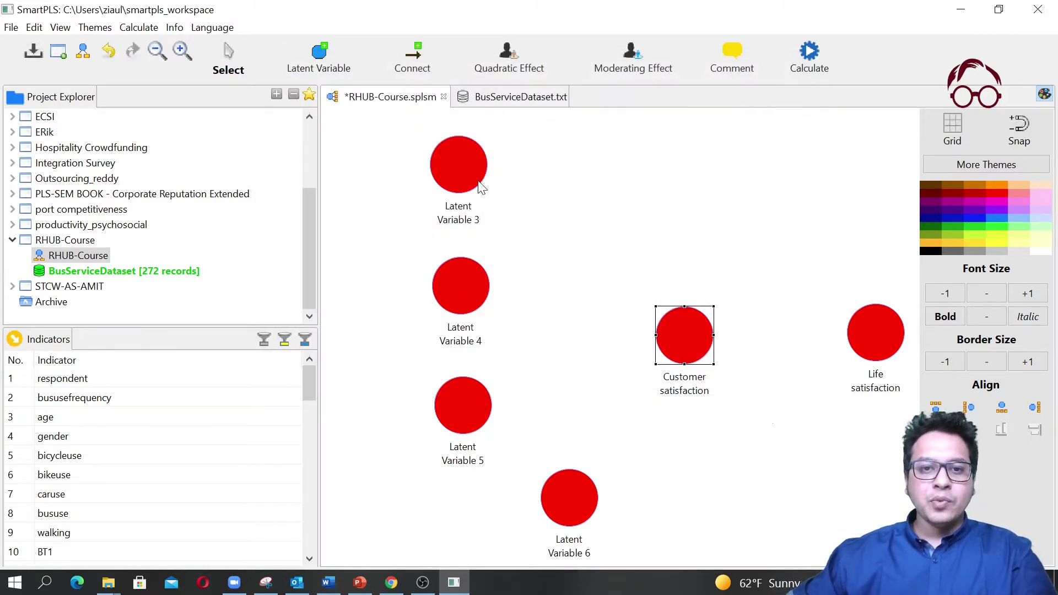
- Rename Latent Variable 3, the uppermost predictor, as "Bus tangible"
right_click(464, 164)
left_click(498, 174)
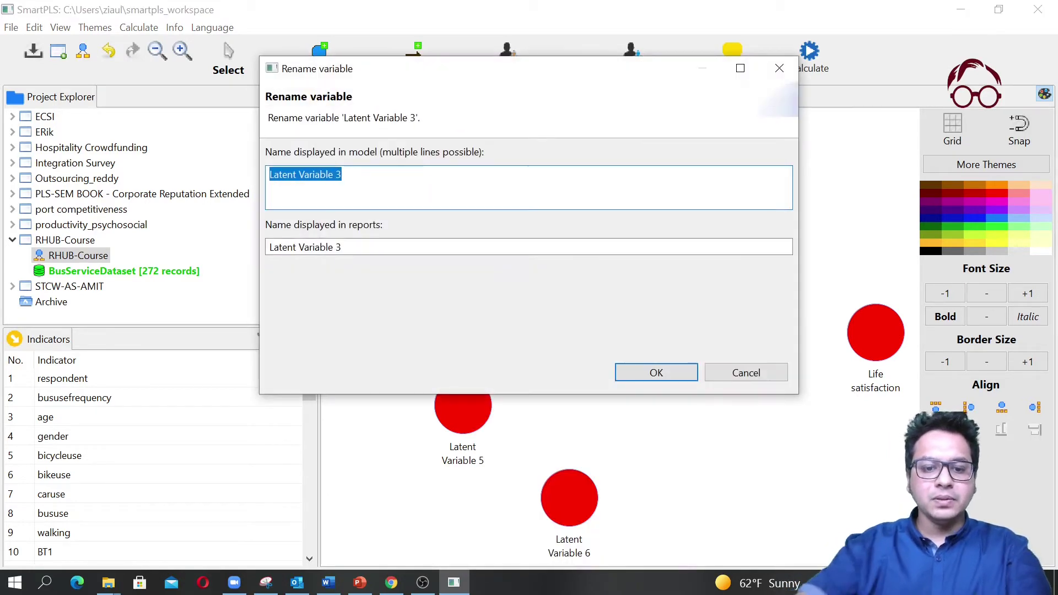
type("Bus tangible")
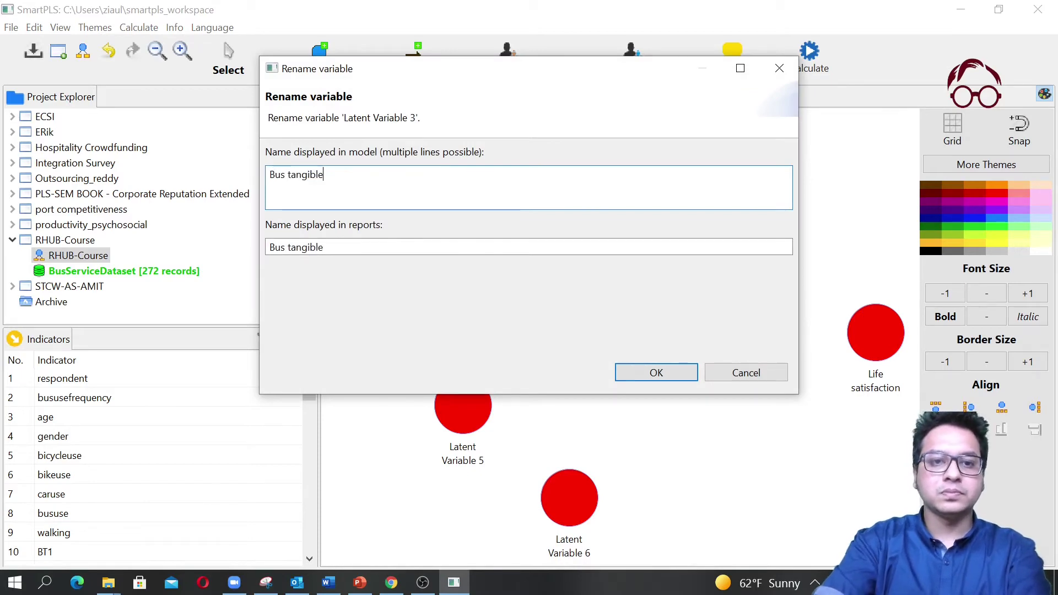
left_click(661, 372)
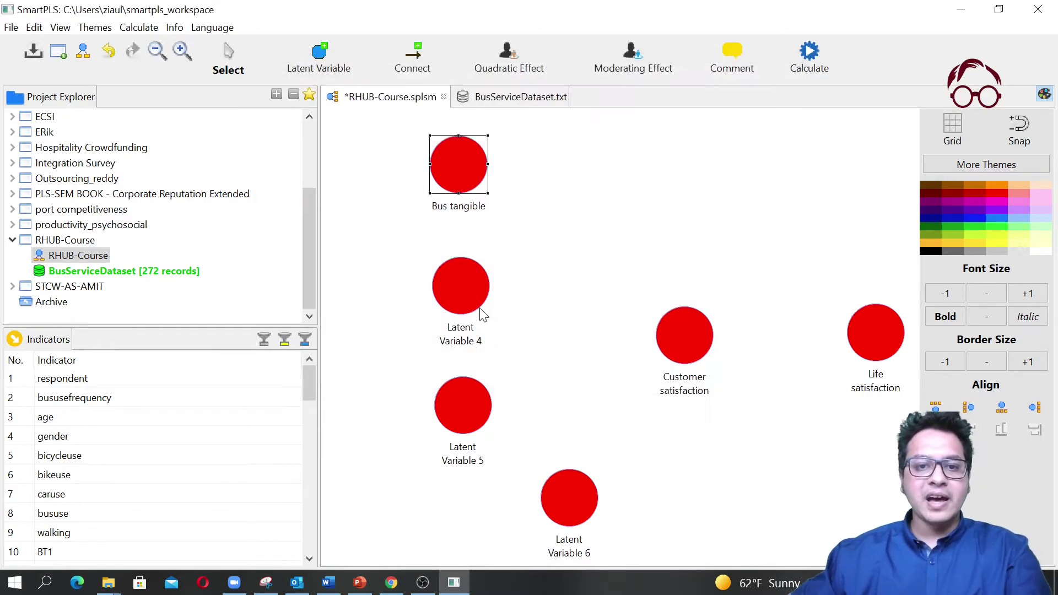
- Rename Latent Variable 4, below the Bus tangible construct, as "Bus drivers quality"
right_click(475, 308)
left_click(578, 167)
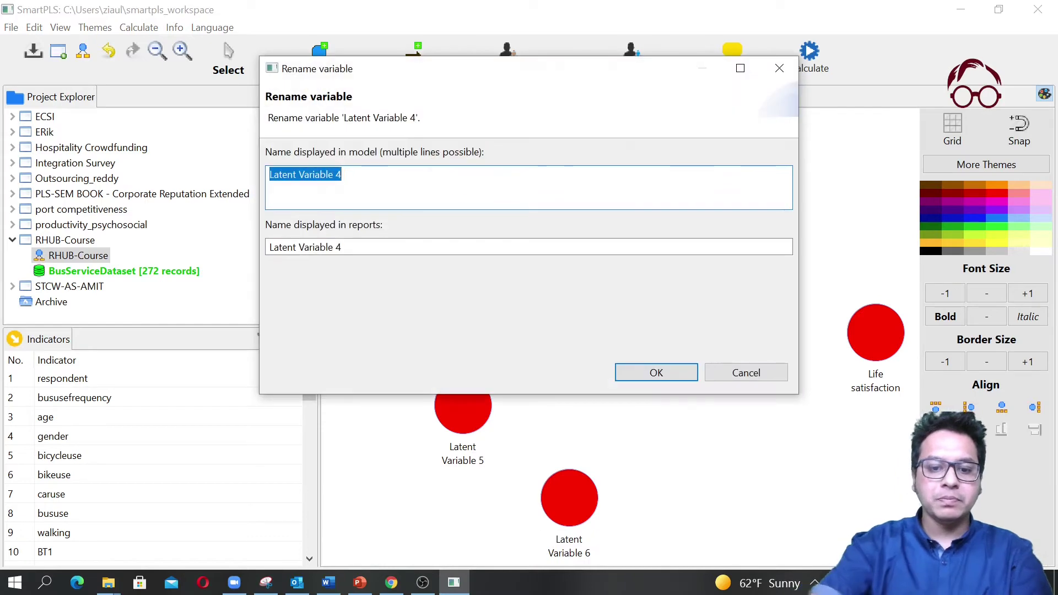
type("Bus drivers ")
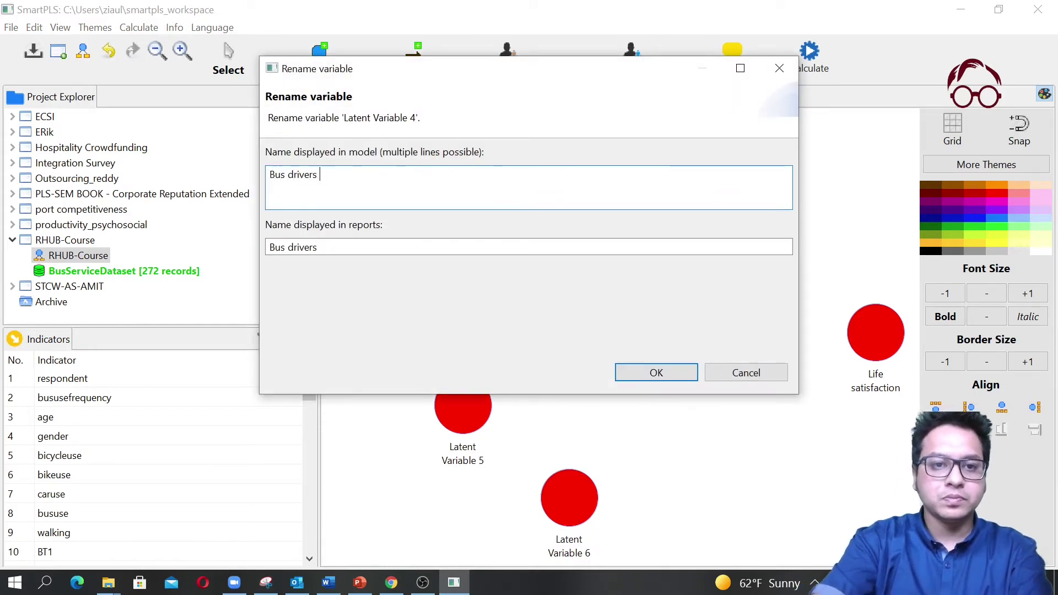
type("quality")
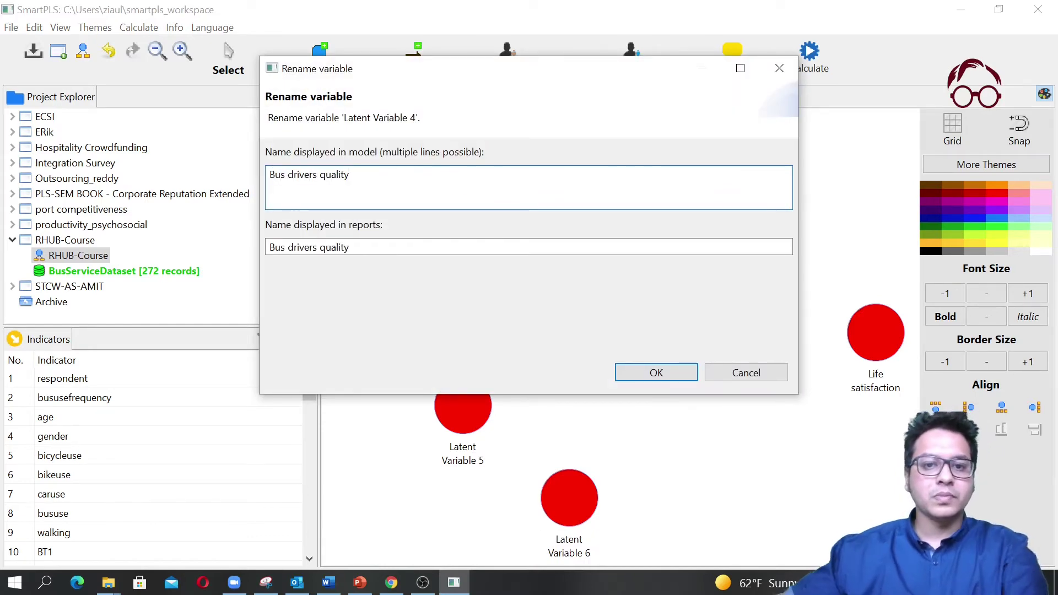
left_click(661, 373)
- Rename Latent Variable 5, below the Bus drivers quality construct, as "Empathy"
right_click(444, 427)
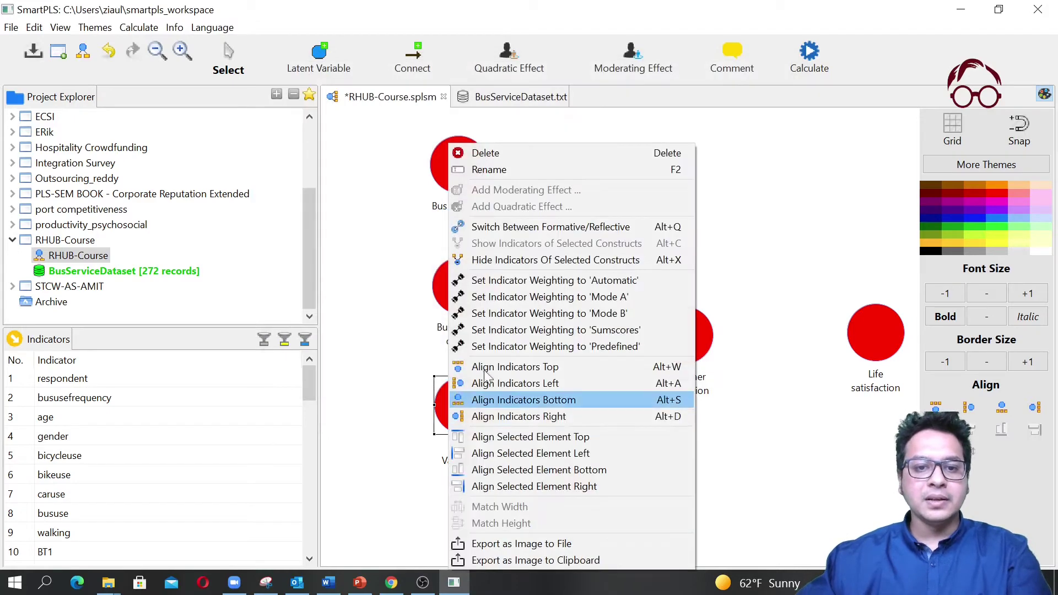
left_click(538, 169)
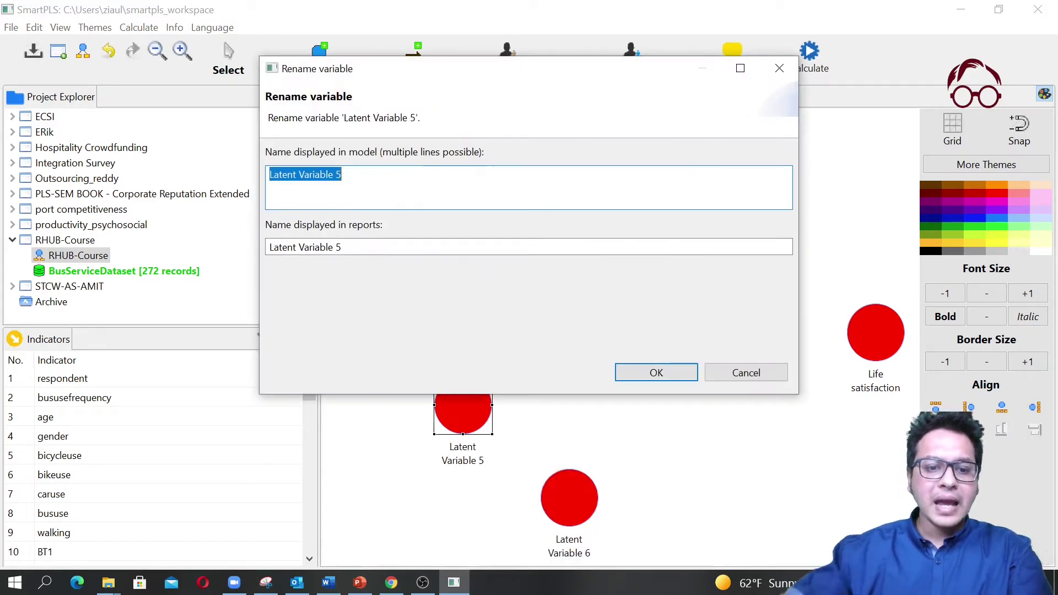
type("Empathy")
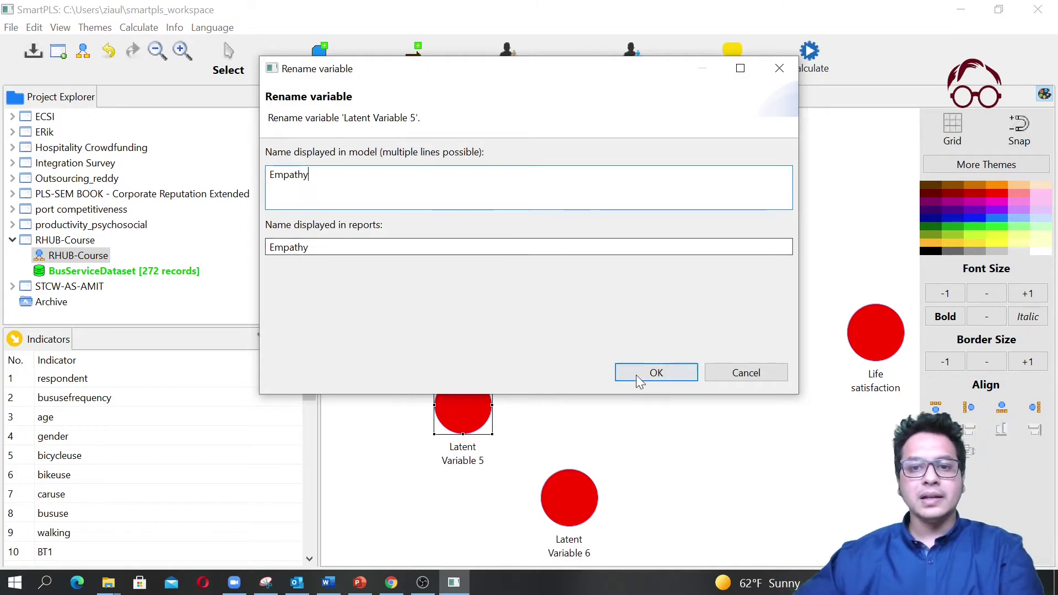
left_click(639, 380)
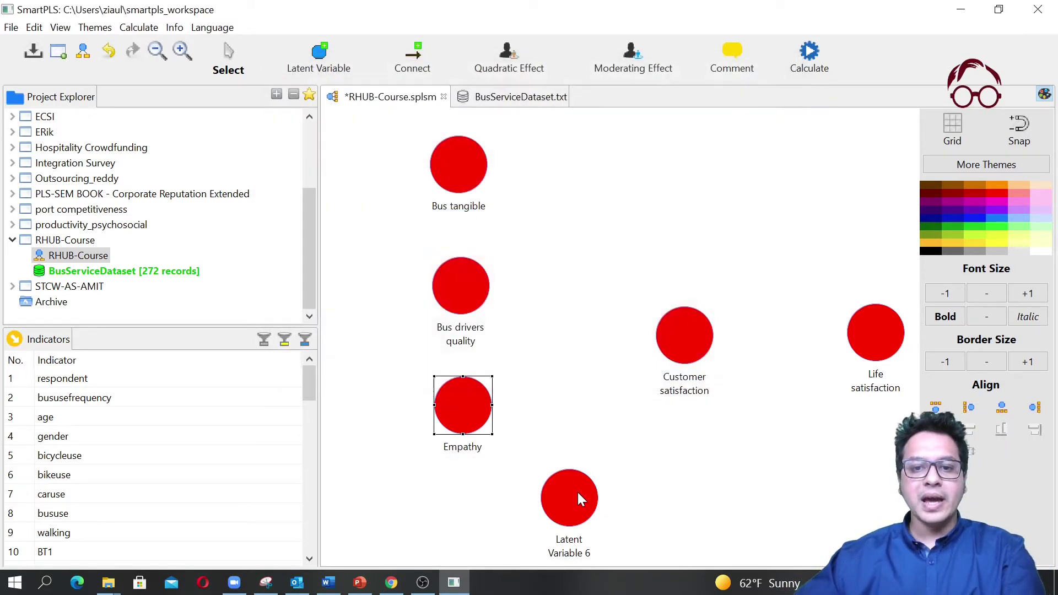
- Rename Latent Variable 6, the lowest predictor in the model, as "Environmental performance"
right_click(575, 501)
left_click(653, 98)
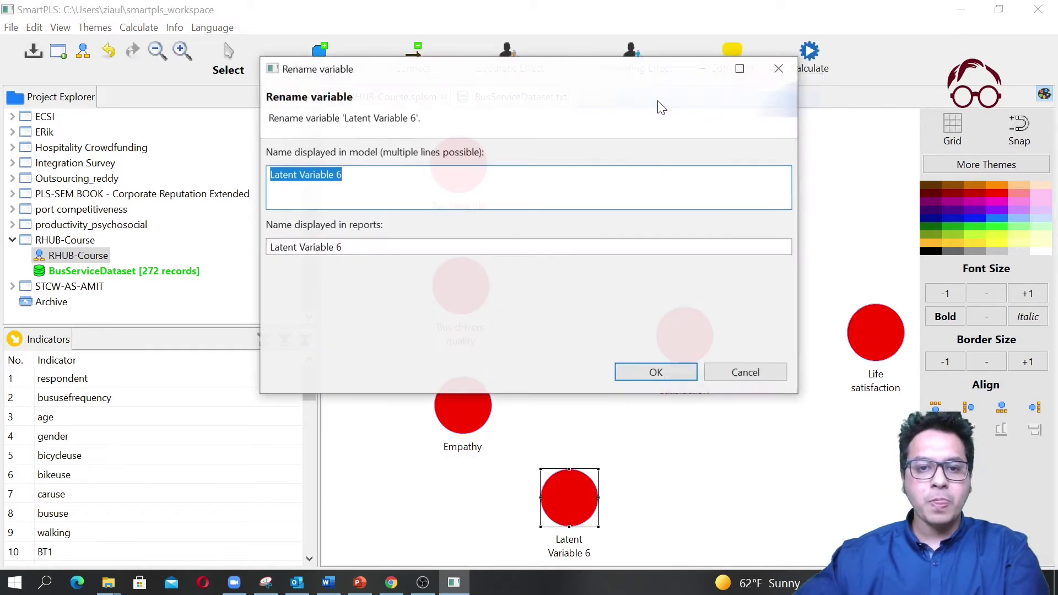
type("Enviro")
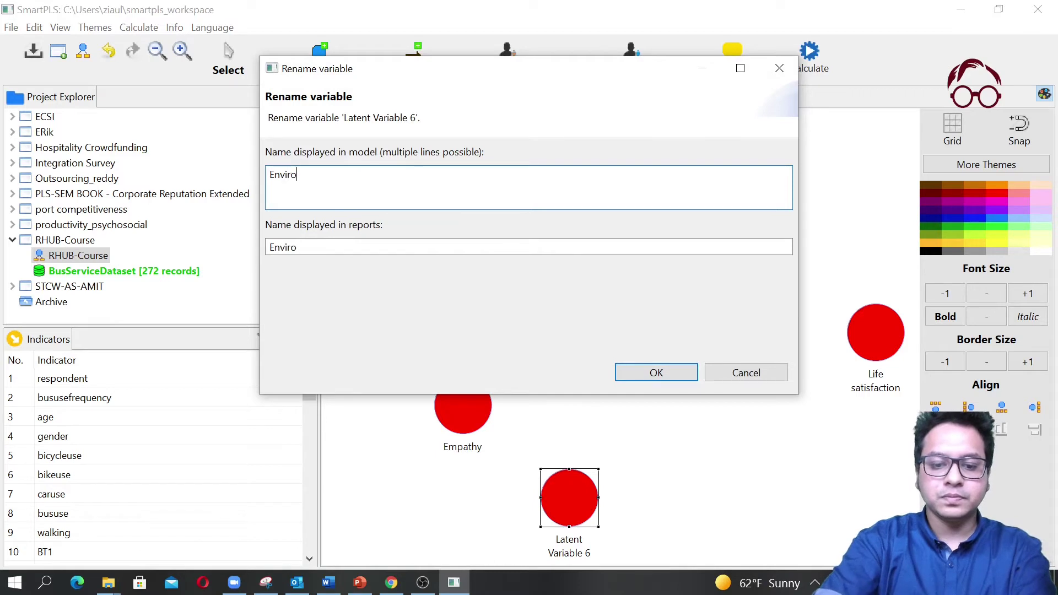
type("nmental performance")
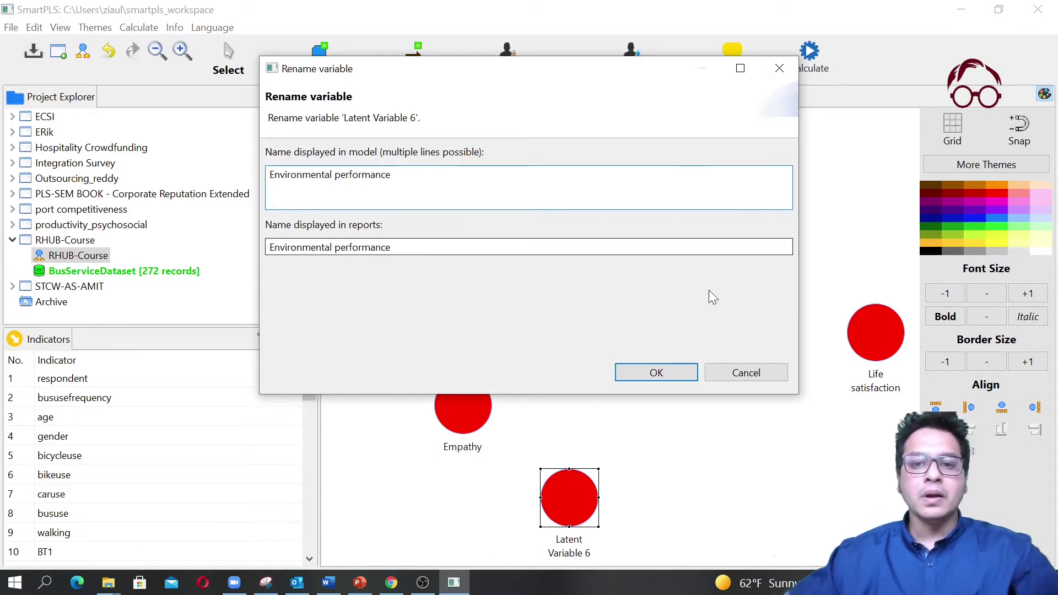
left_click(673, 371)
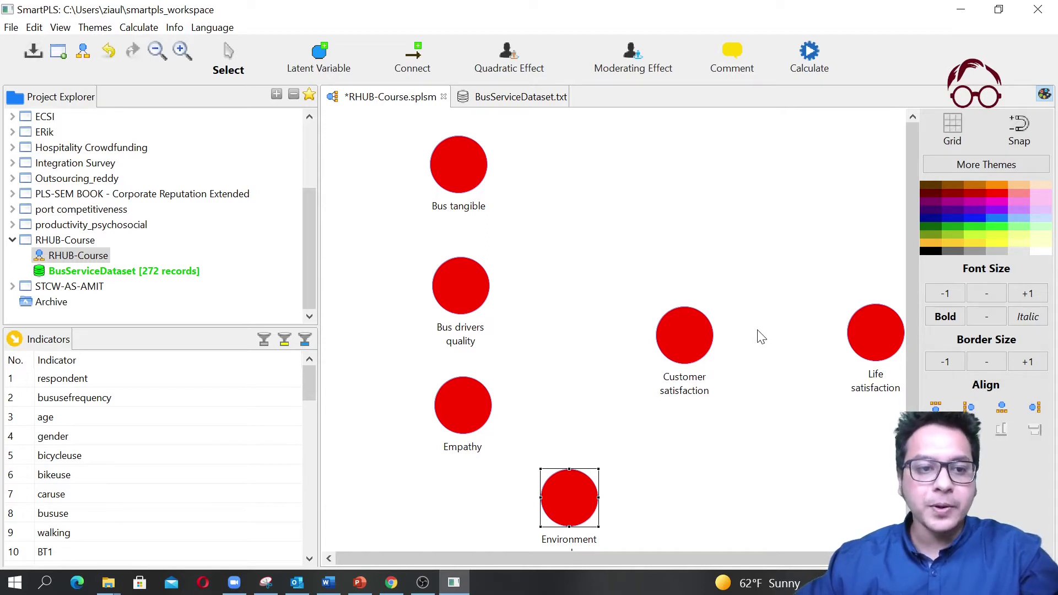
- Check the article's model figure in Chrome and assign indicators BT1, BT2, BT4, BT5, BT6 and BT7 to the Bus tangible construct in SmartPLS
scroll(126, 472, "down", 4)
scroll(129, 475, "up", 2)
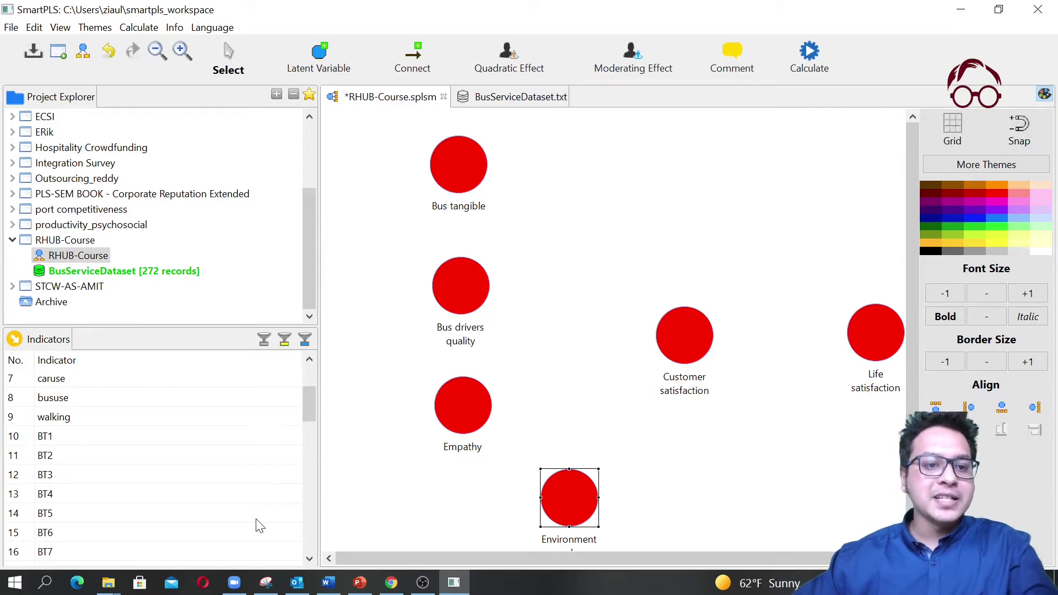
left_click(391, 582)
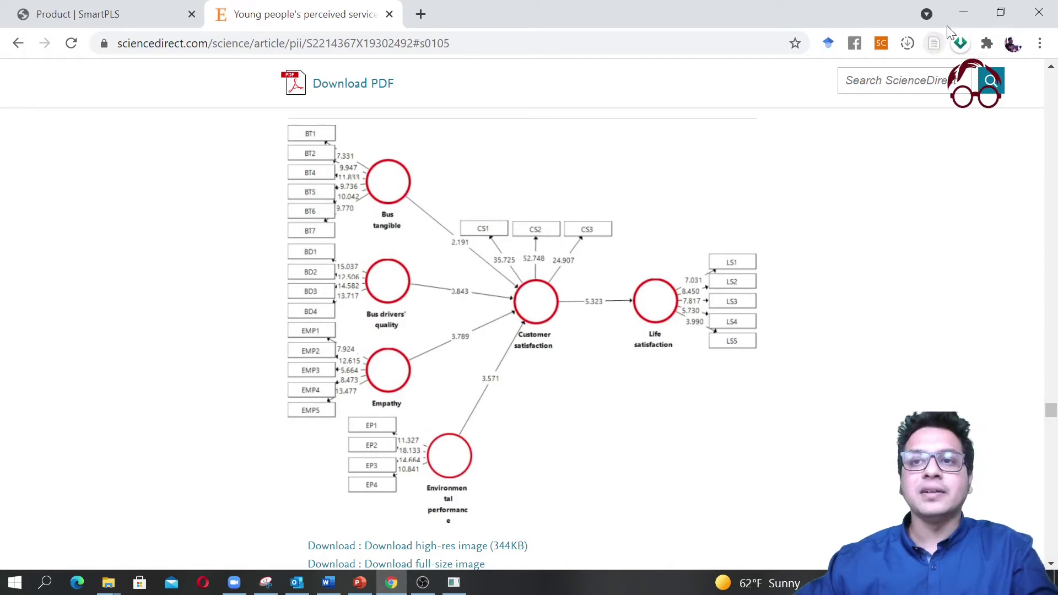
left_click(963, 12)
left_click(90, 440)
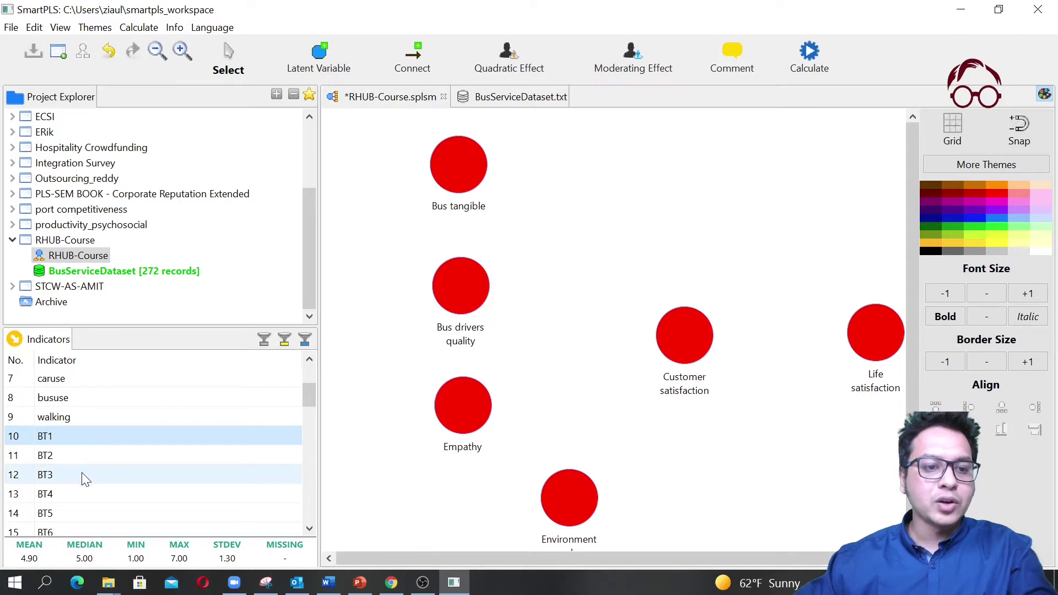
left_click(65, 456, "ctrl")
left_click(70, 496, "ctrl")
left_click(68, 514, "ctrl")
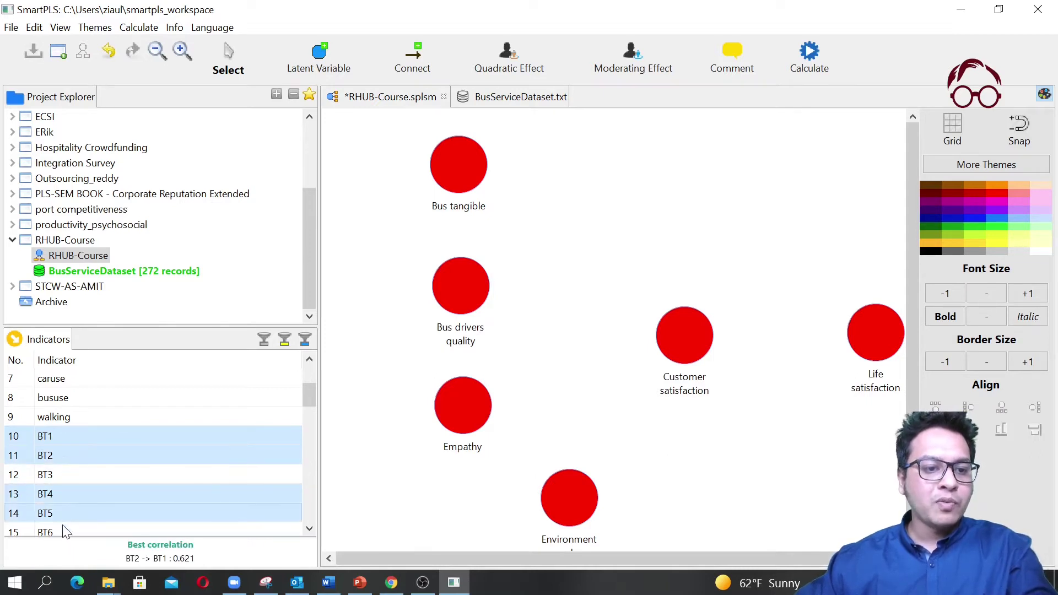
left_click(71, 530, "ctrl")
left_click(309, 528)
left_click(309, 529)
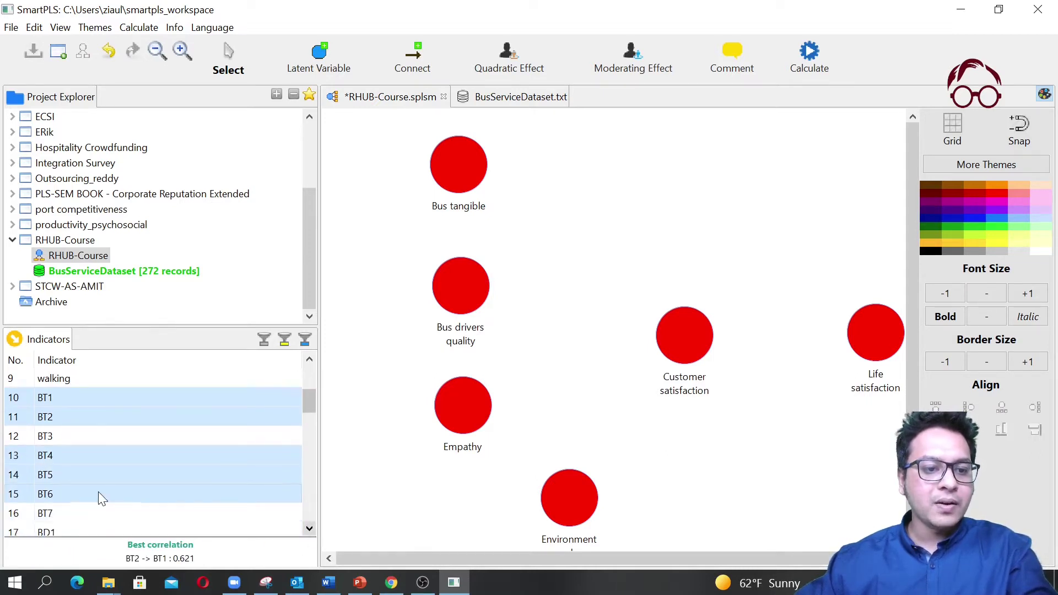
left_click(105, 521, "ctrl")
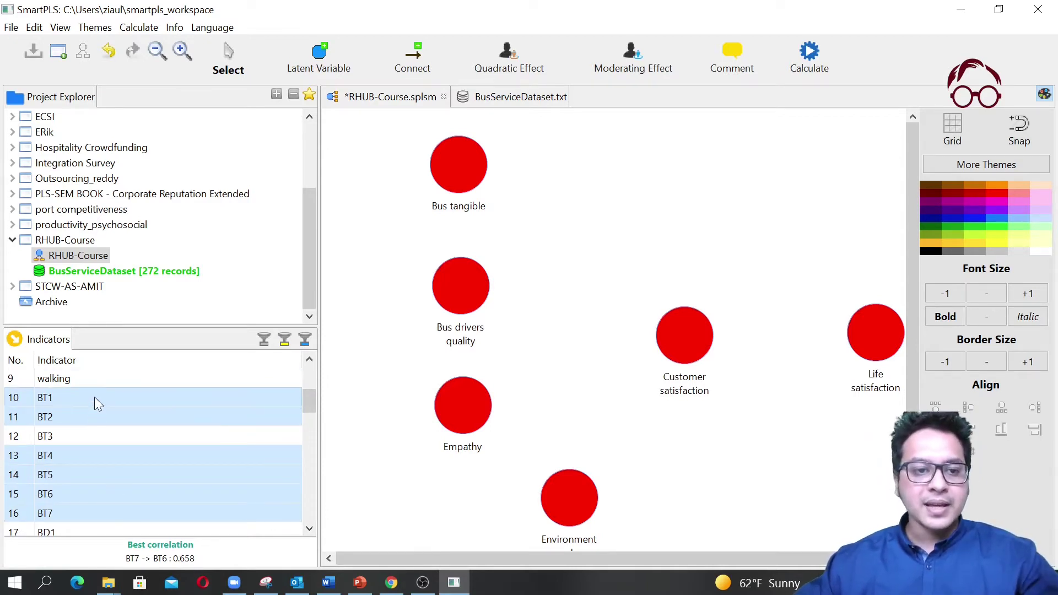
left_click_drag(94, 397, 462, 170)
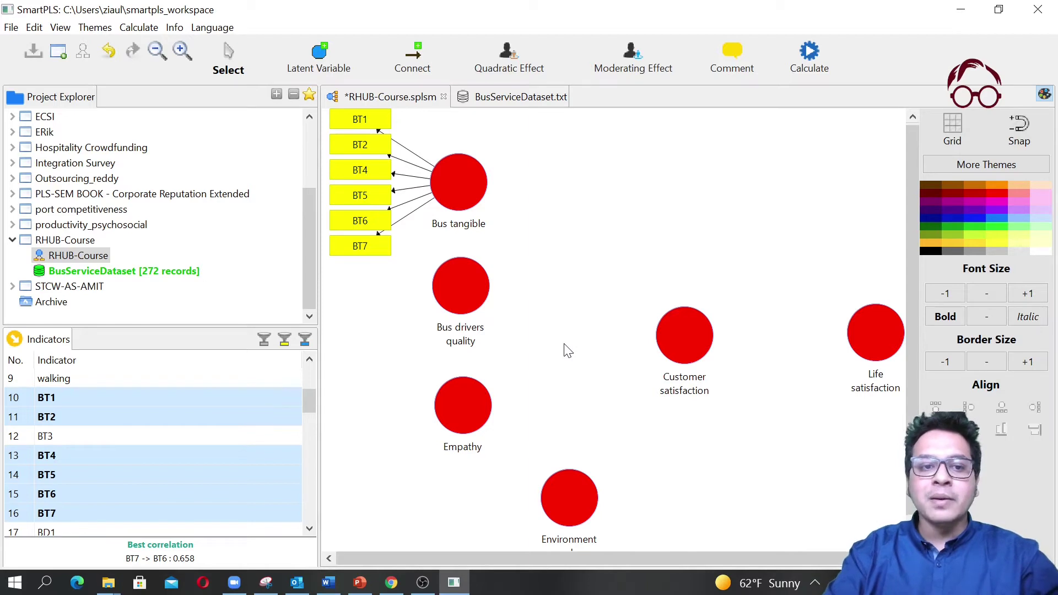
- Assign indicators BD1 to BD4 to the Bus drivers quality construct
left_click(309, 529)
left_click(310, 529)
left_click(309, 529)
left_click(309, 529)
left_click(309, 529)
left_click(309, 529)
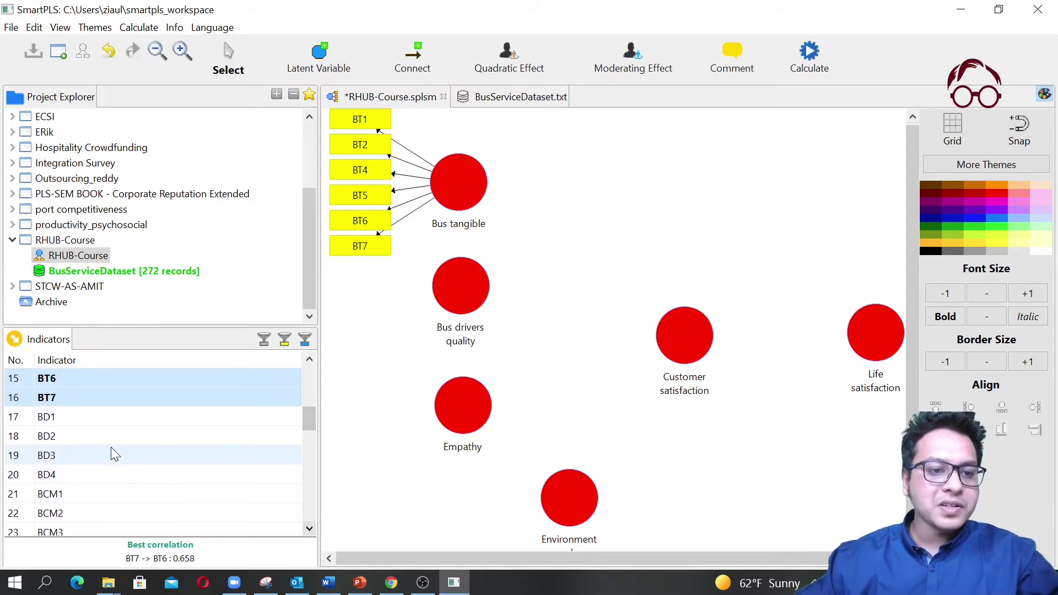
left_click(77, 422)
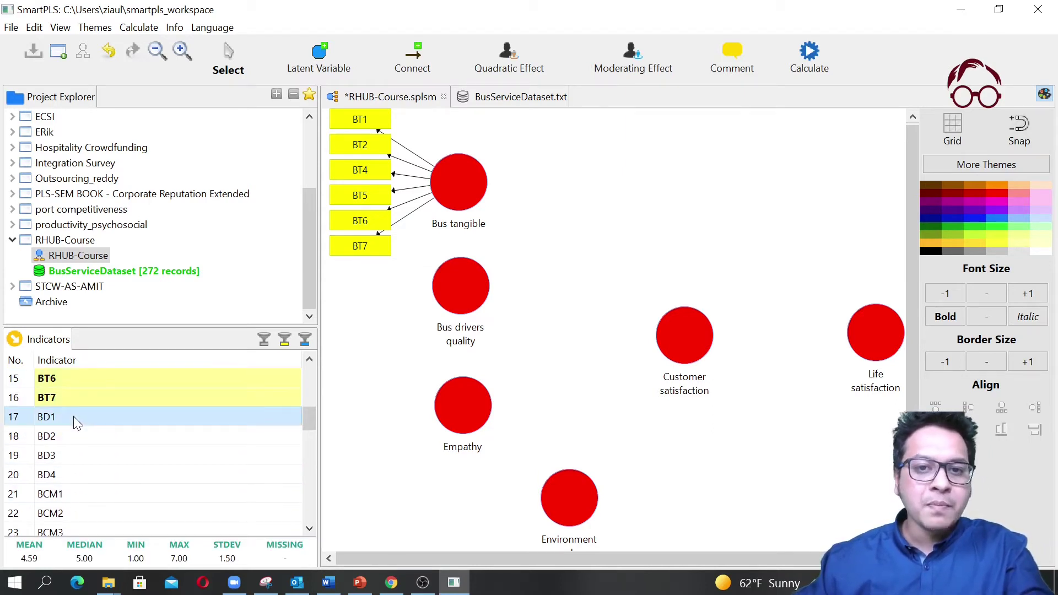
left_click(65, 481, "shift")
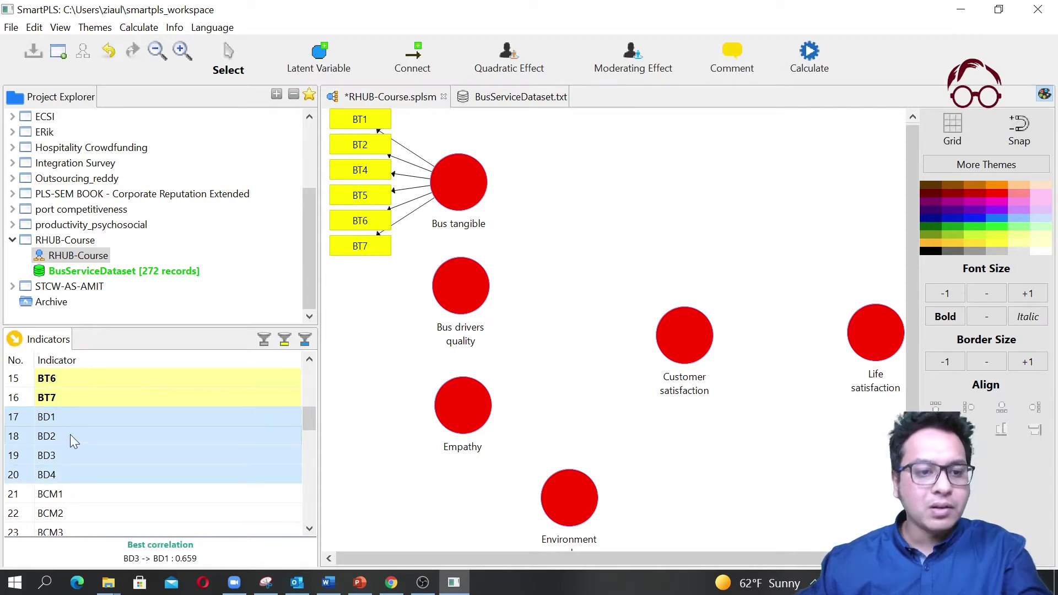
left_click_drag(142, 424, 467, 280)
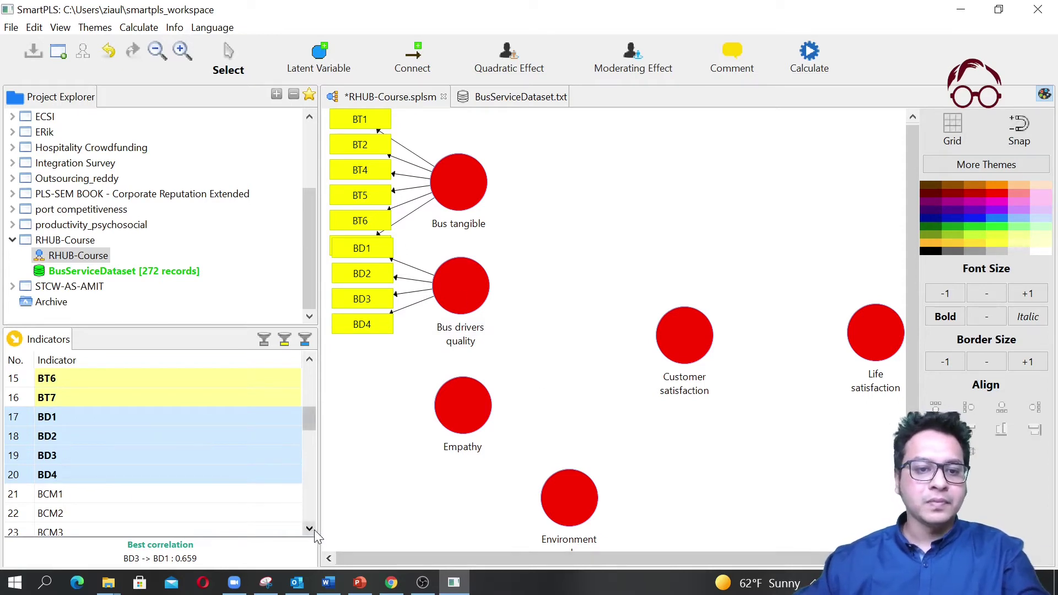
- Assign indicators EMP1 to EMP5 to the Empathy construct
scroll(314, 531, "down", 1)
scroll(314, 530, "down", 3)
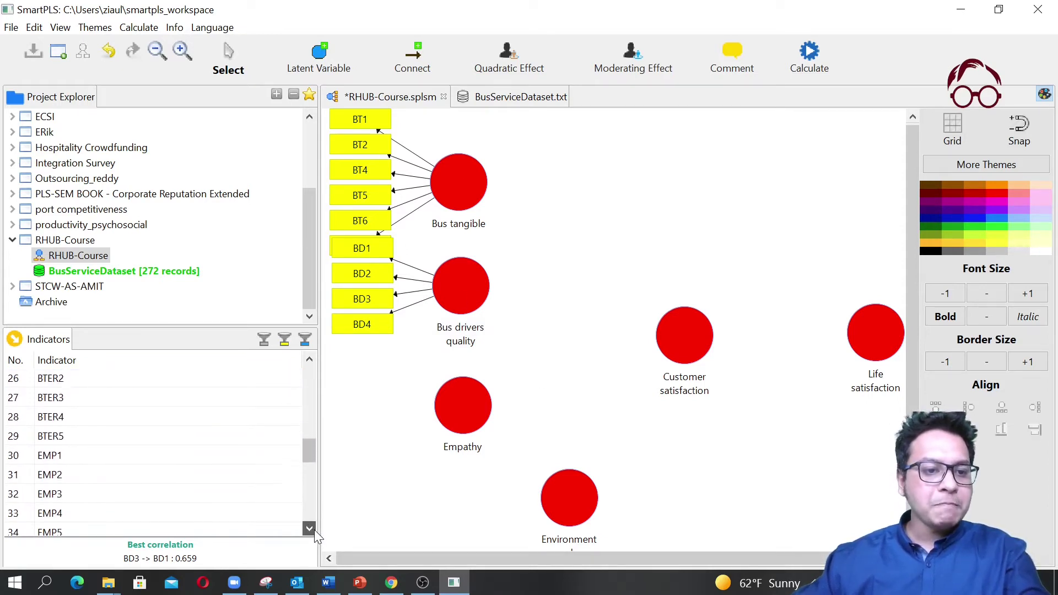
left_click(144, 429)
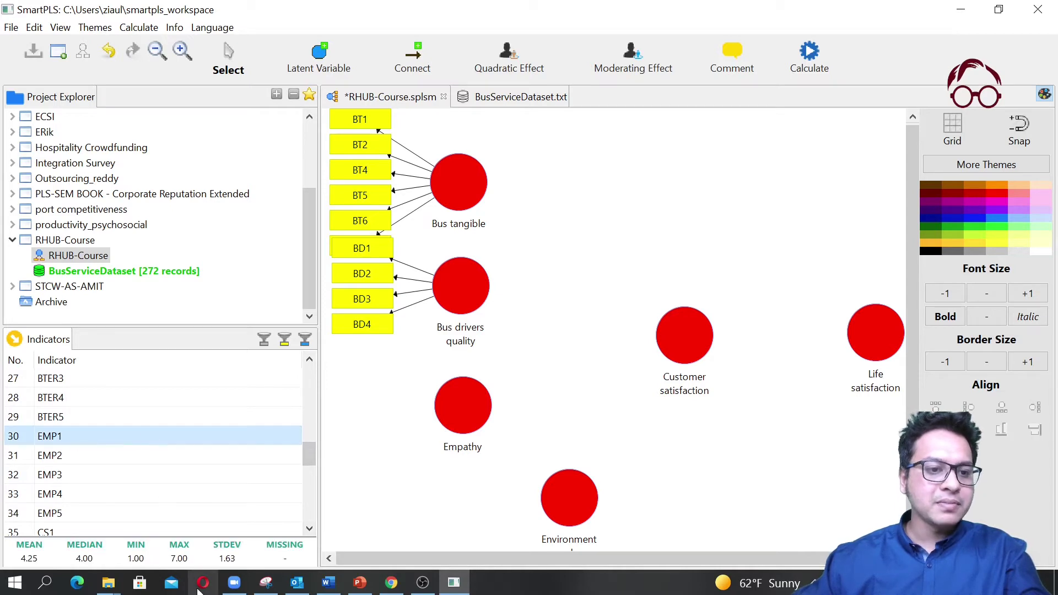
left_click(76, 515, "shift")
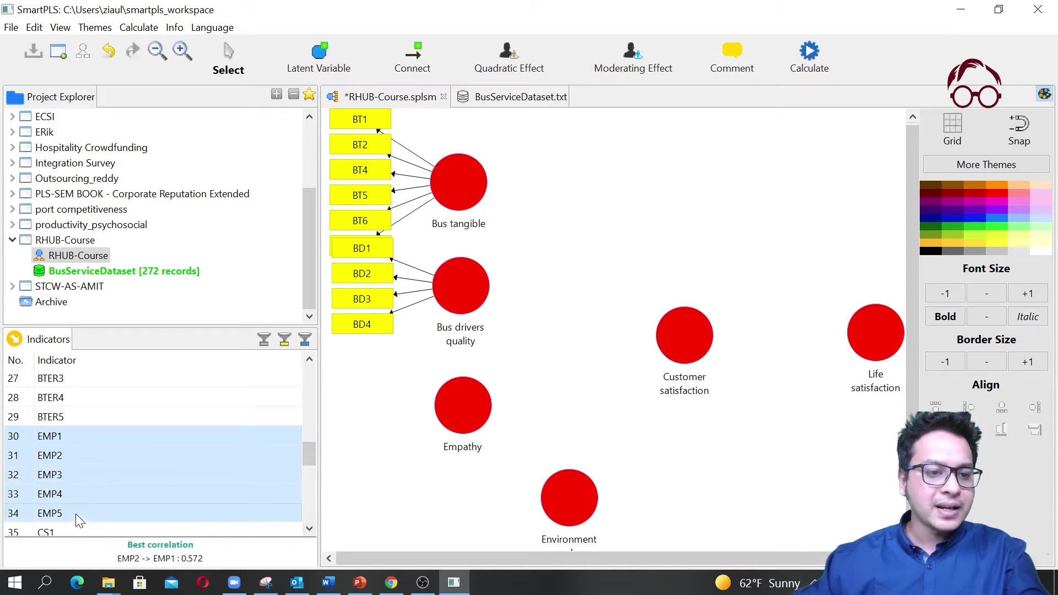
left_click_drag(86, 439, 469, 415)
- Assign indicators EP1 to EP4 to the Environmental performance construct
left_click(311, 529)
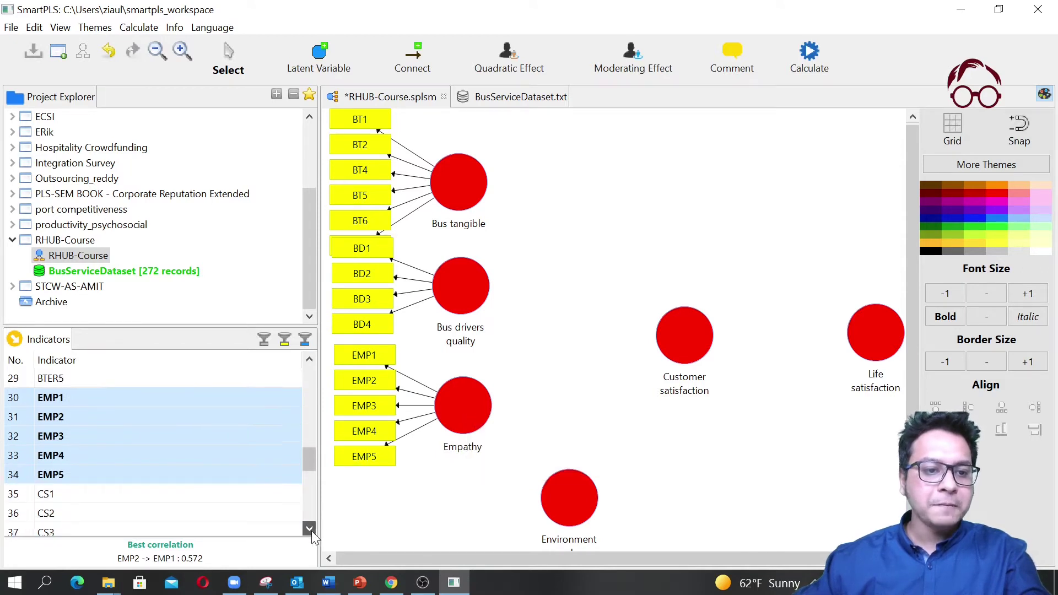
left_click(309, 529)
left_click(310, 529)
left_click(309, 529)
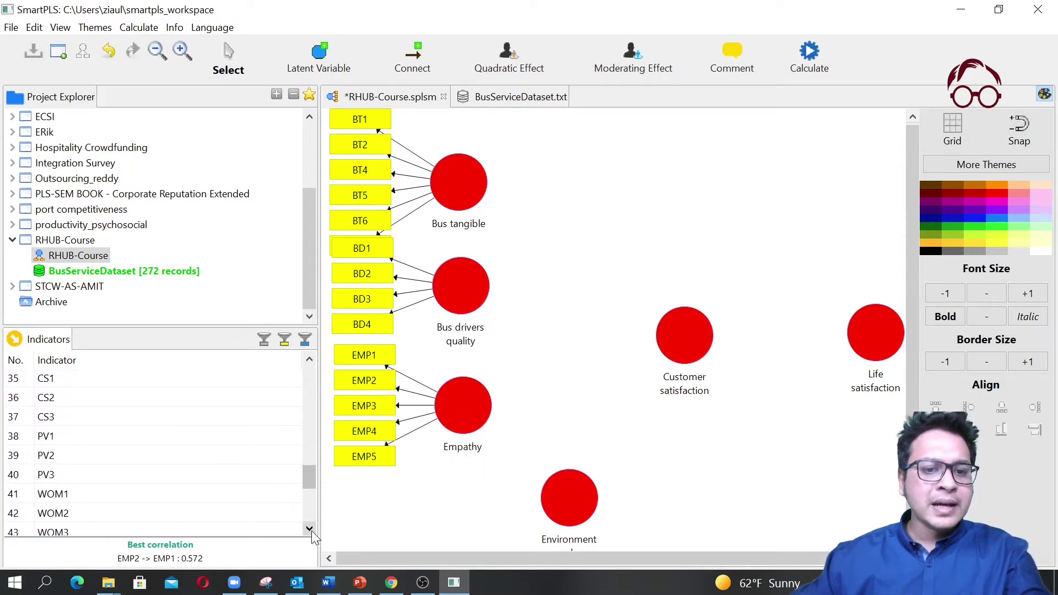
left_click(310, 529)
left_click(309, 529)
left_click(310, 529)
left_click(310, 529)
left_click(310, 529)
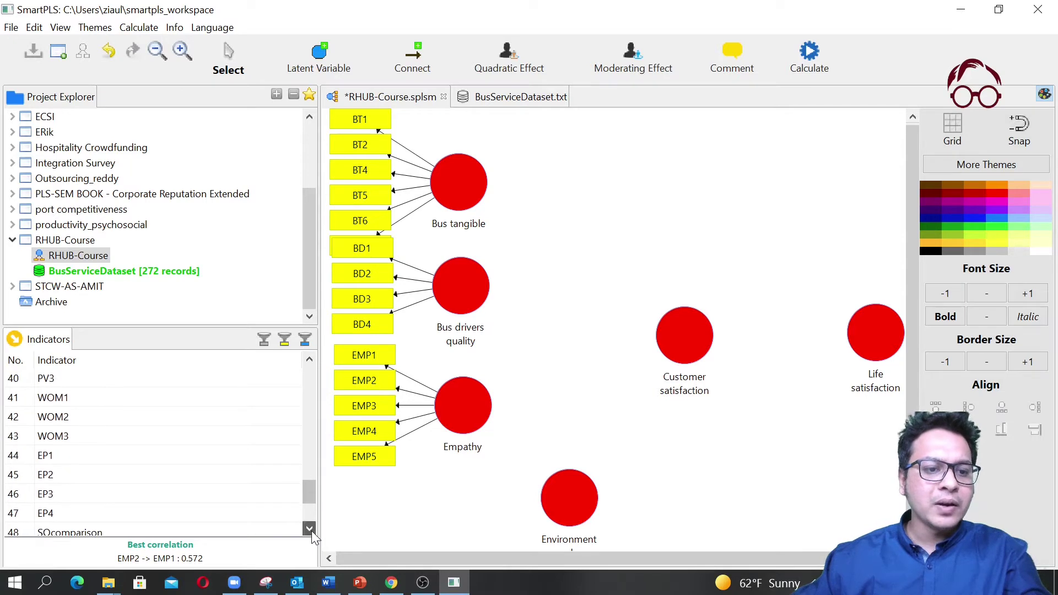
left_click(310, 529)
left_click(119, 435)
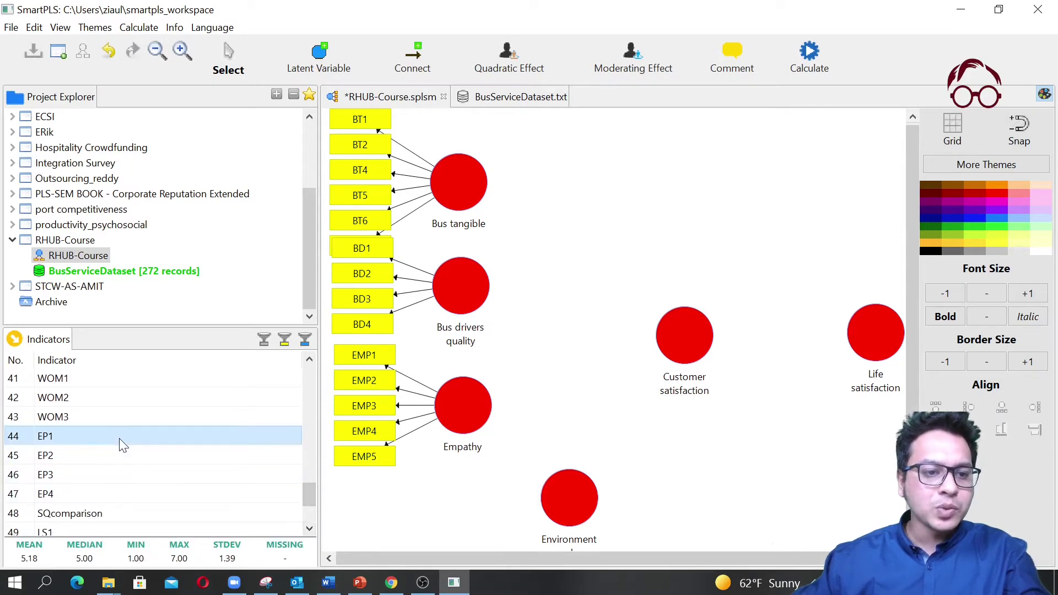
left_click(98, 492, "shift")
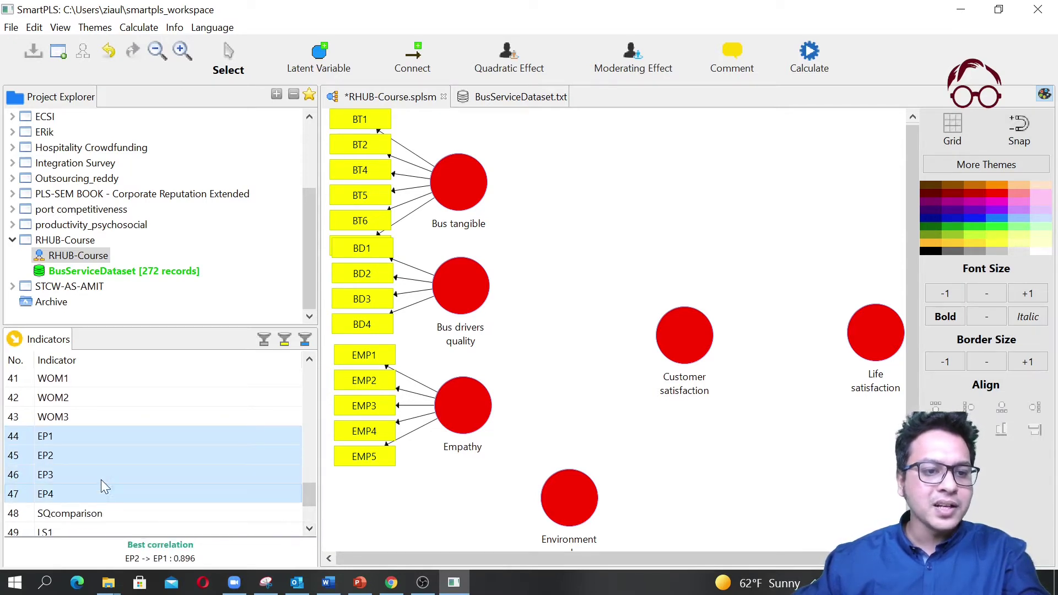
left_click_drag(108, 434, 568, 503)
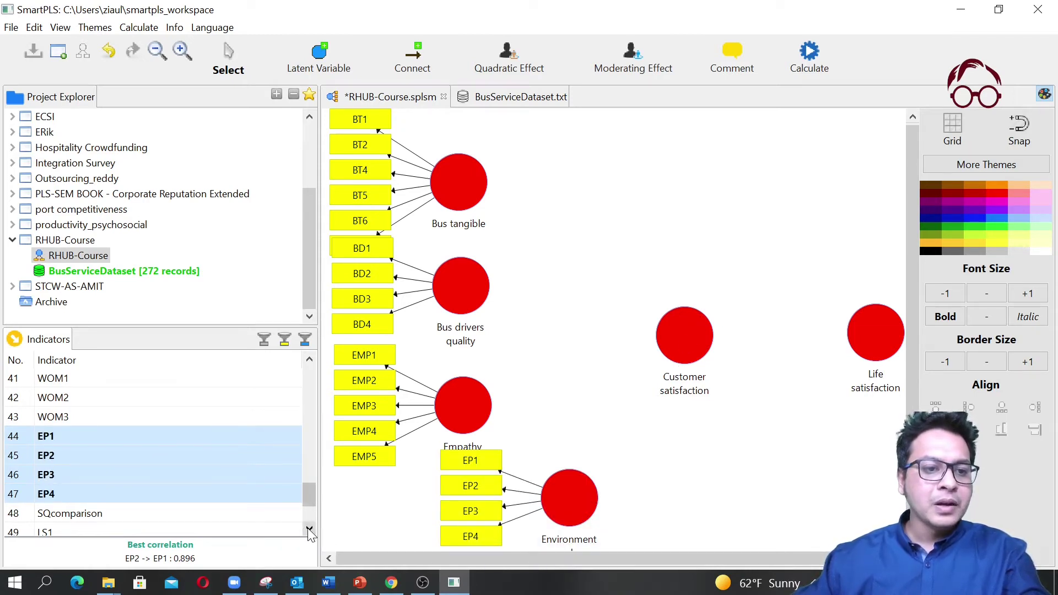
- Assign indicators CS1 to CS3 to the Customer satisfaction construct
scroll(94, 461, "up", 3)
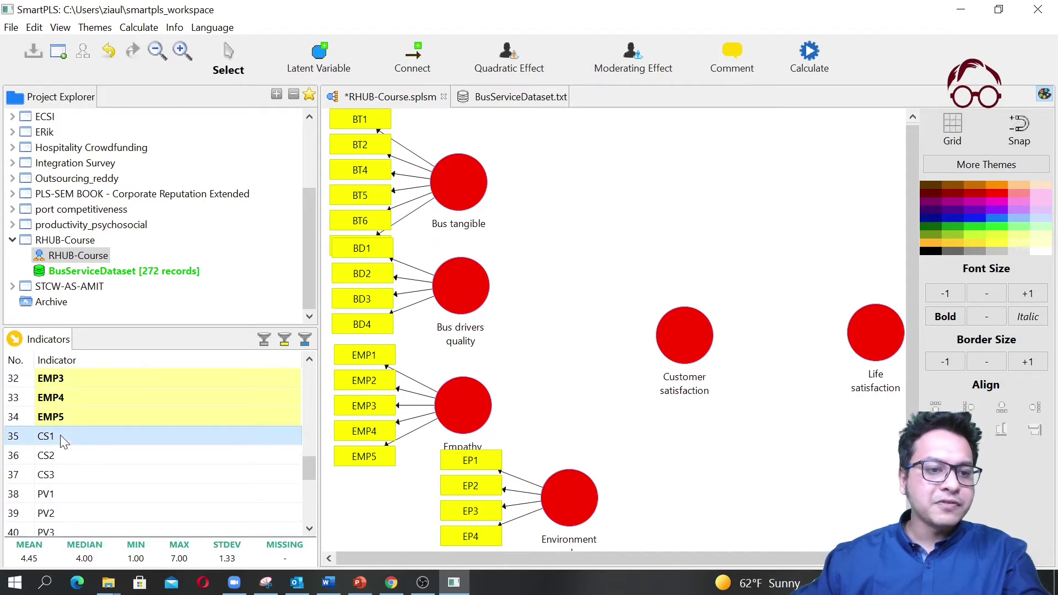
left_click(75, 473, "shift")
left_click_drag(73, 436, 685, 347)
- Assign indicators LS1 to LS5 to the Life satisfaction construct
scroll(207, 435, "down", 5)
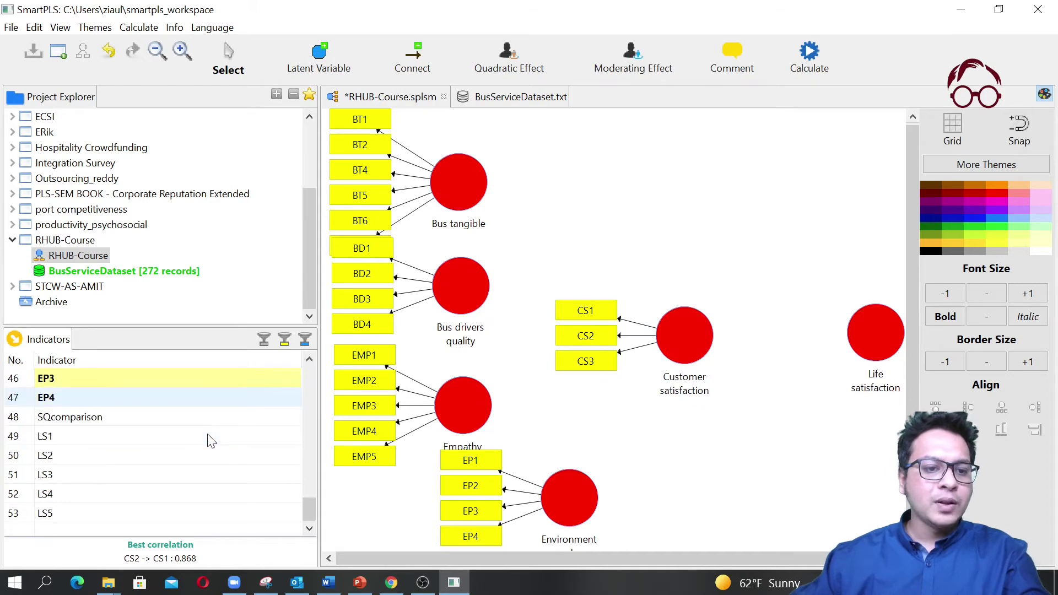
left_click(111, 441)
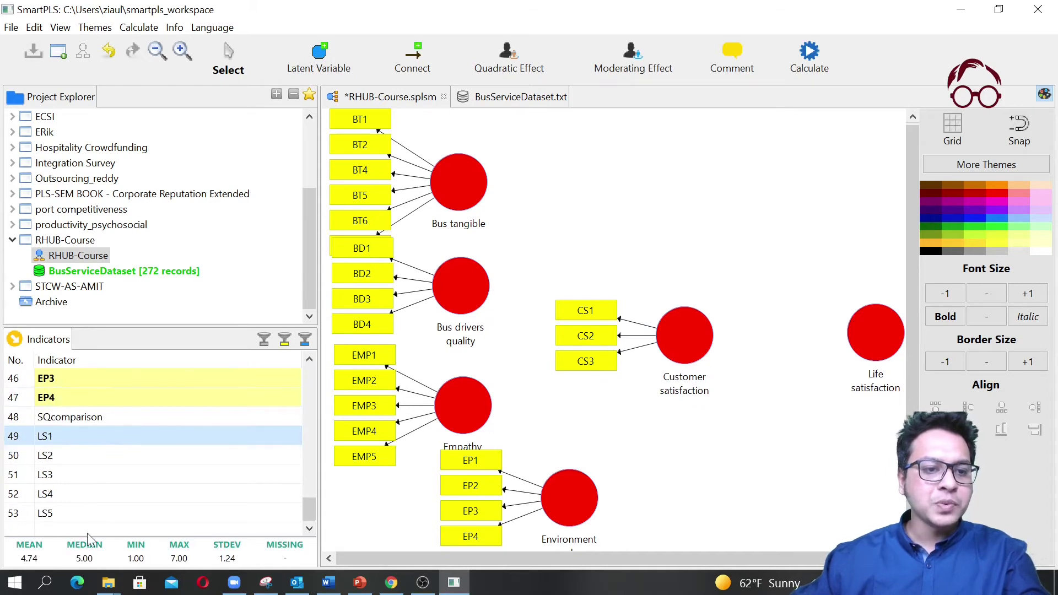
left_click(82, 516, "shift")
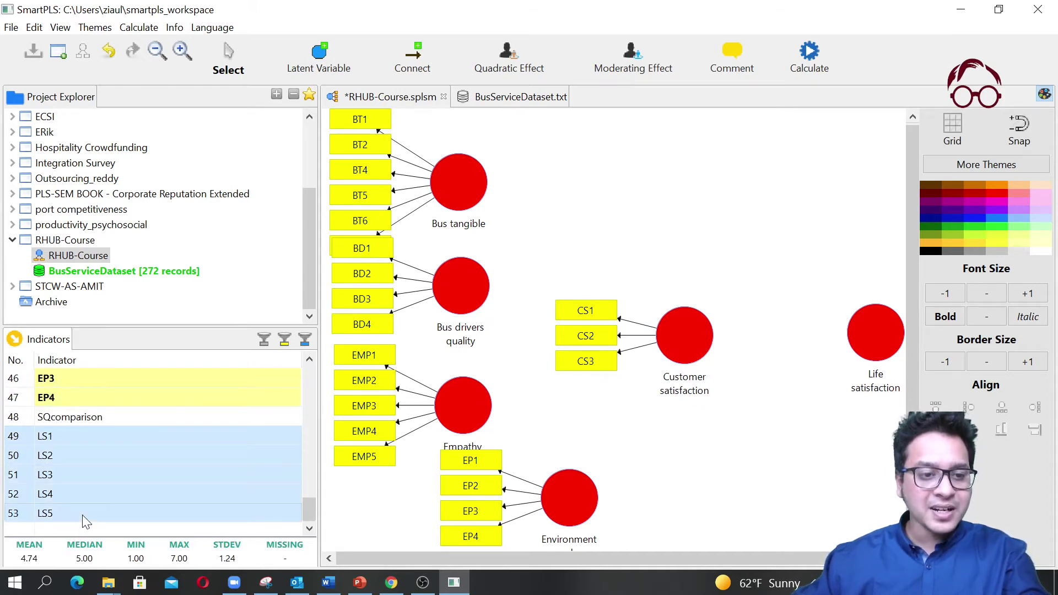
left_click_drag(103, 435, 875, 345)
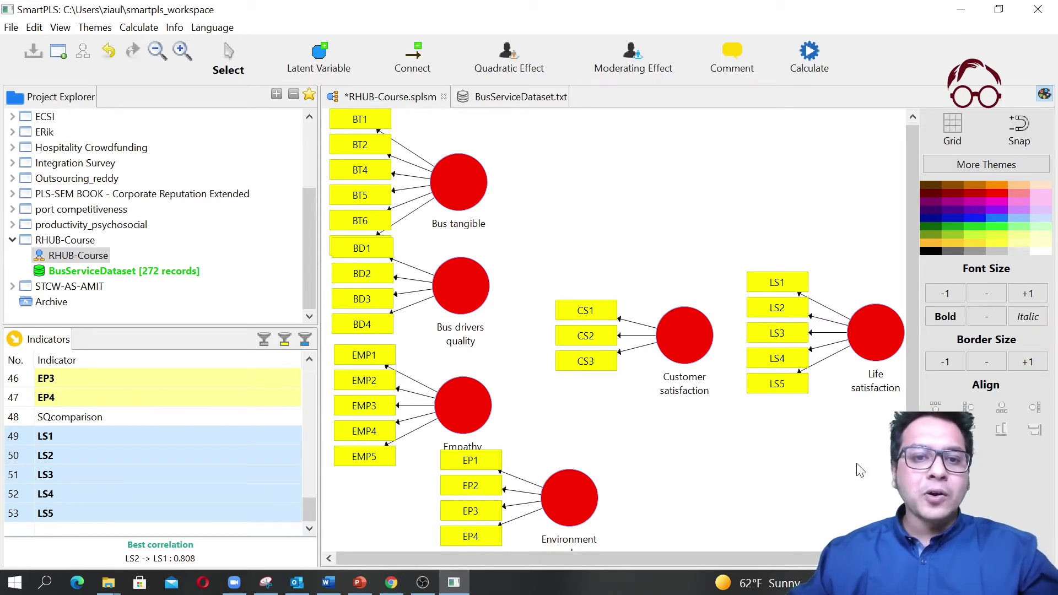
- Spread out the four predictor constructs by shifting Environmental performance, Empathy and Bus drivers quality slightly lower and Bus tangible up and to the right
left_click(575, 496)
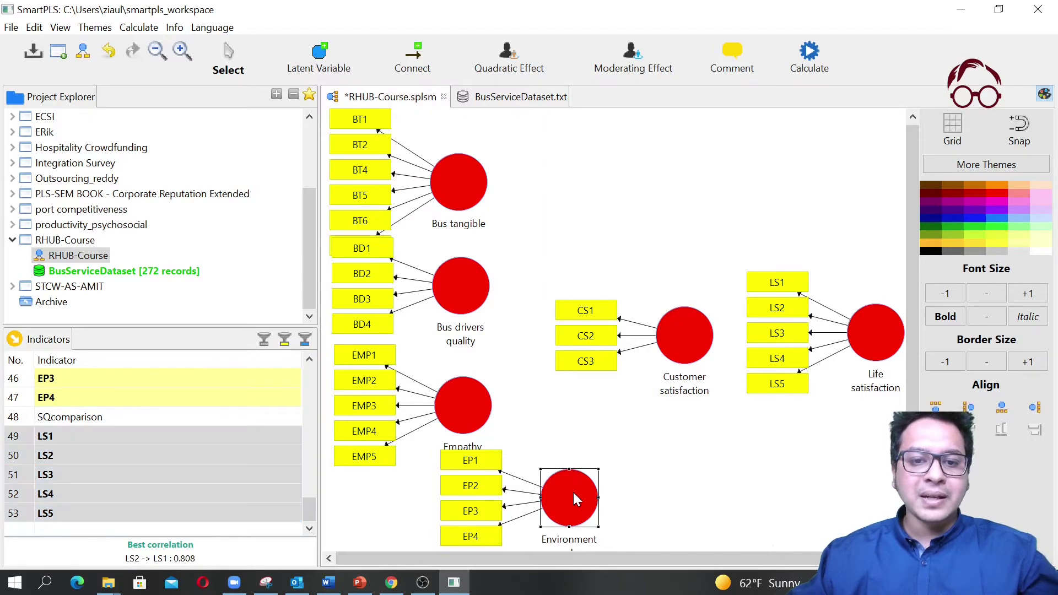
left_click_drag(574, 493, 578, 502)
left_click(473, 430)
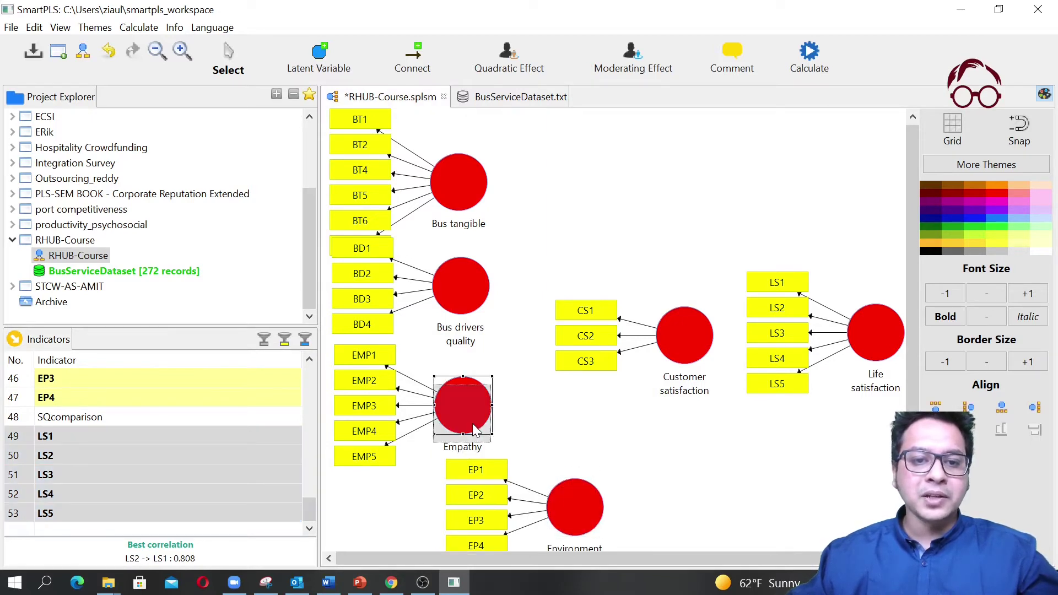
left_click_drag(474, 430, 473, 438)
left_click(464, 288)
left_click_drag(465, 289, 470, 299)
left_click(493, 190)
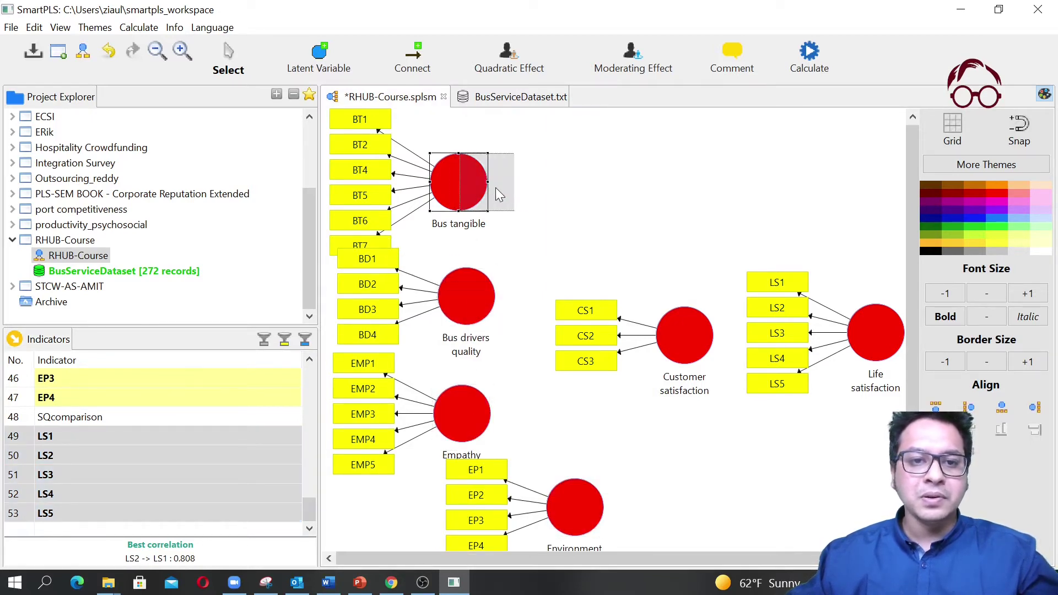
left_click_drag(496, 188, 488, 175)
- Align the Bus tangible indicators above their construct and reposition the Bus tangible and Bus drivers quality constructs to separate their indicators
mouse_move(501, 187)
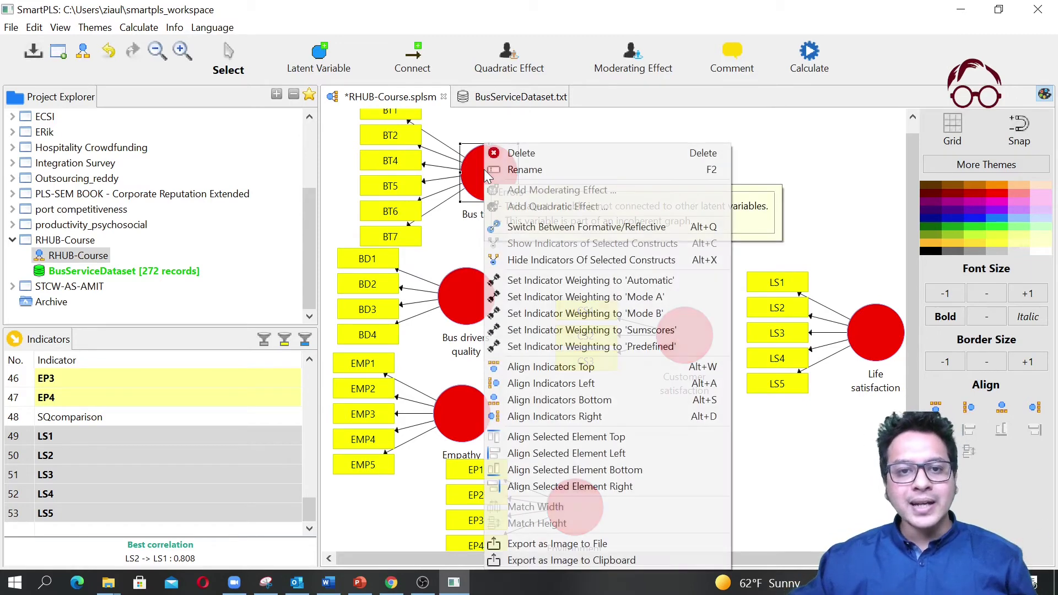
right_click(484, 169)
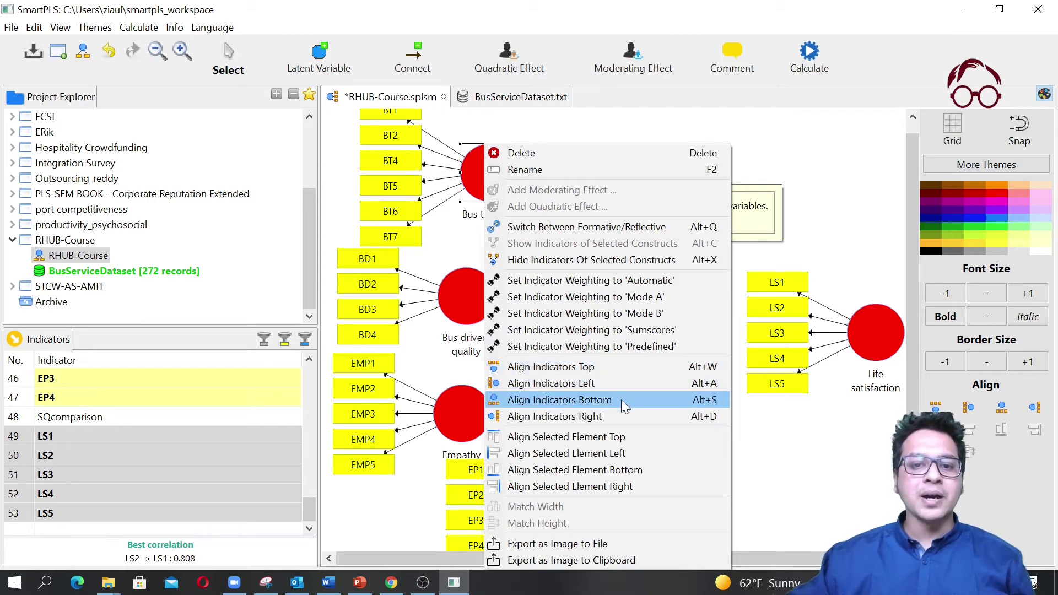
left_click(613, 366)
left_click_drag(530, 198, 494, 193)
left_click_drag(463, 291, 475, 296)
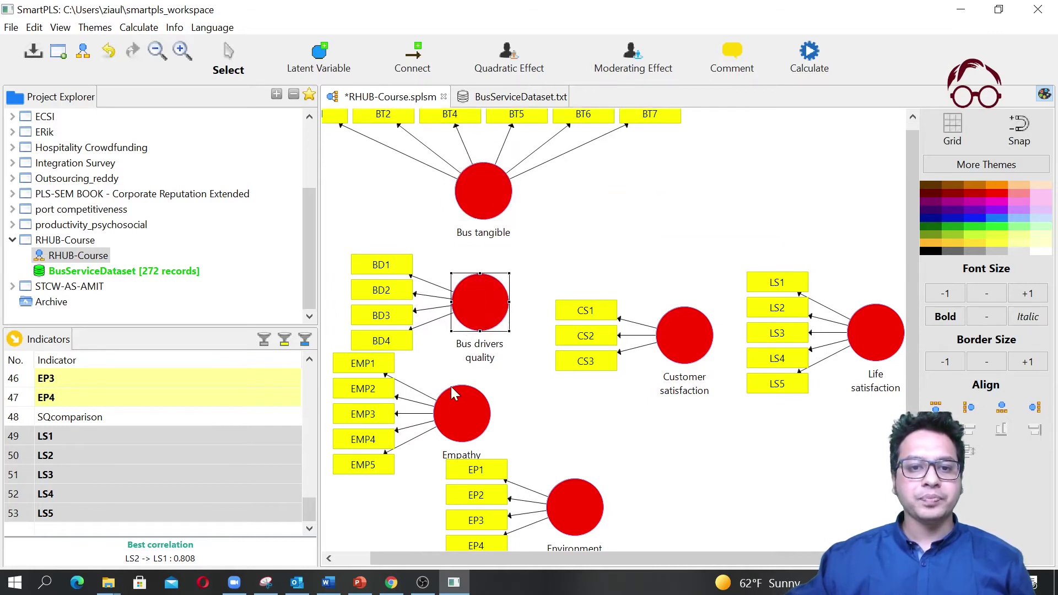
- Shift Empathy slightly right, then align the Environmental performance indicators below their construct and move that construct up
left_click_drag(454, 404, 468, 408)
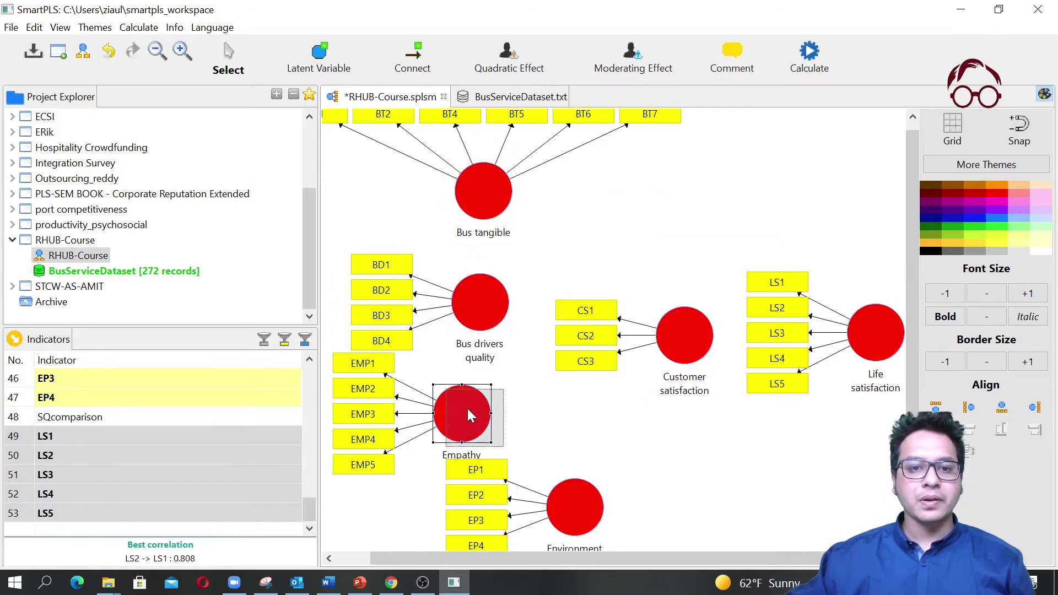
right_click(577, 508)
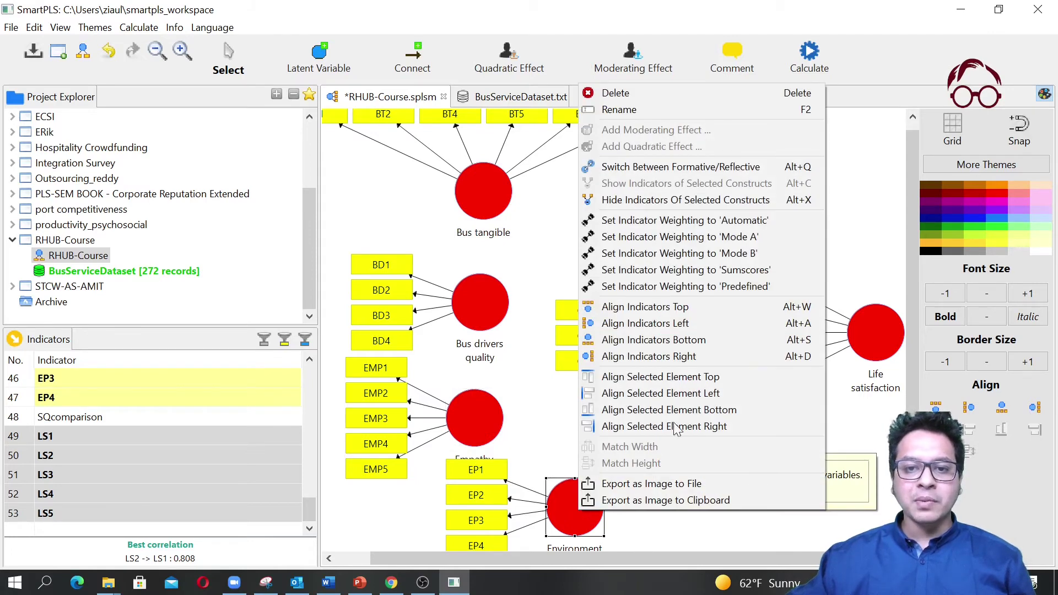
left_click(685, 341)
left_click_drag(579, 508, 581, 477)
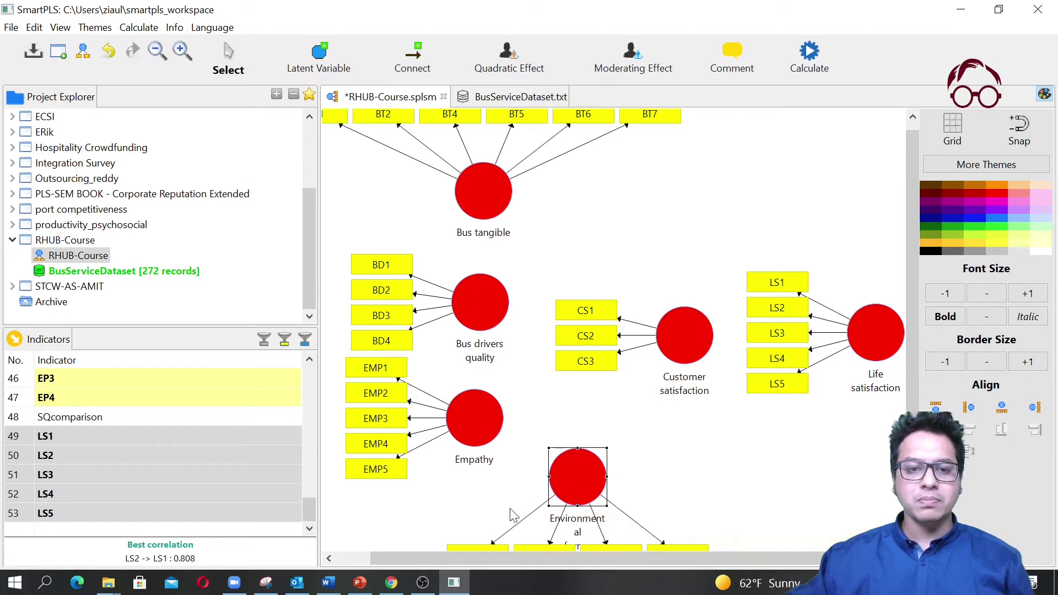
- Fine-tune the positions of Empathy, Bus drivers quality and Environmental performance, moving the last two slightly up to space out their indicators
left_click(474, 432)
mouse_move(474, 432)
left_mouse_down()
mouse_move(481, 441)
mouse_move(473, 431)
left_mouse_up()
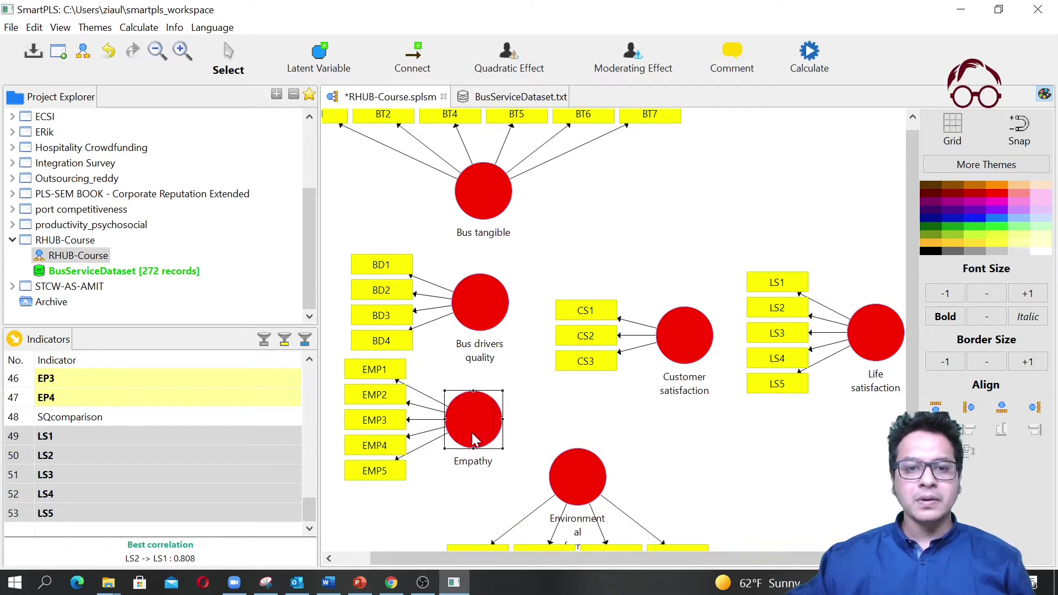
left_click(493, 319)
left_click_drag(492, 319, 494, 310)
left_click_drag(570, 478, 570, 467)
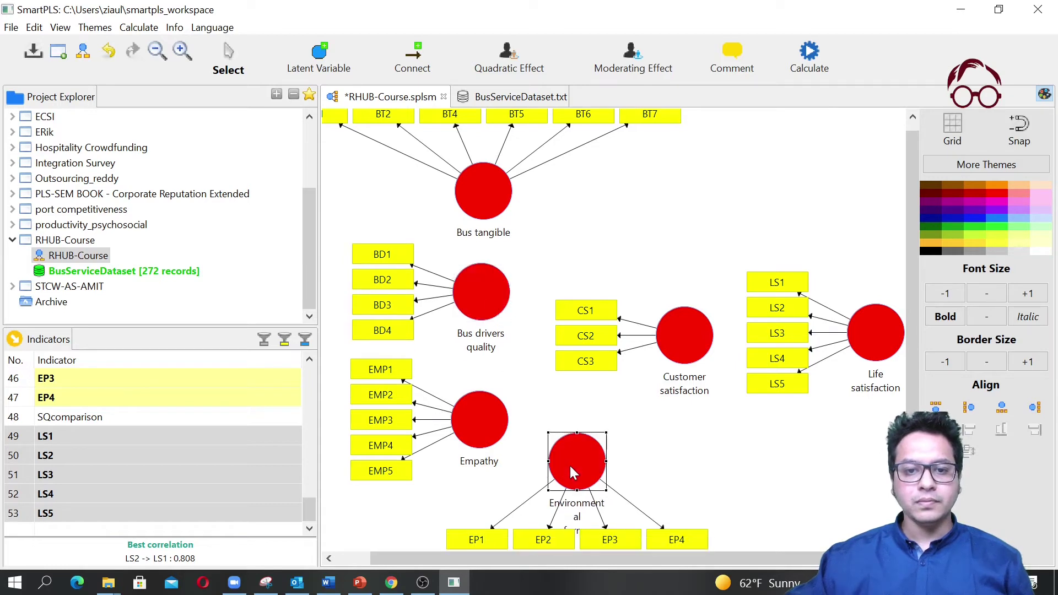
- Move Customer satisfaction slightly up and to the left, and align its indicators above the construct
left_click(679, 331)
left_click_drag(681, 333, 667, 321)
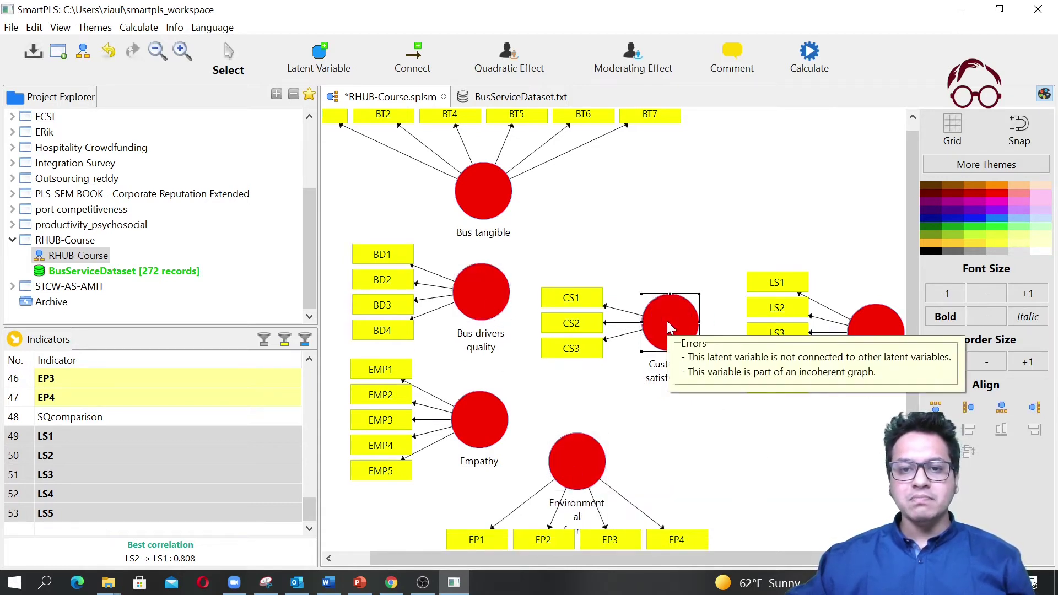
right_click(685, 327)
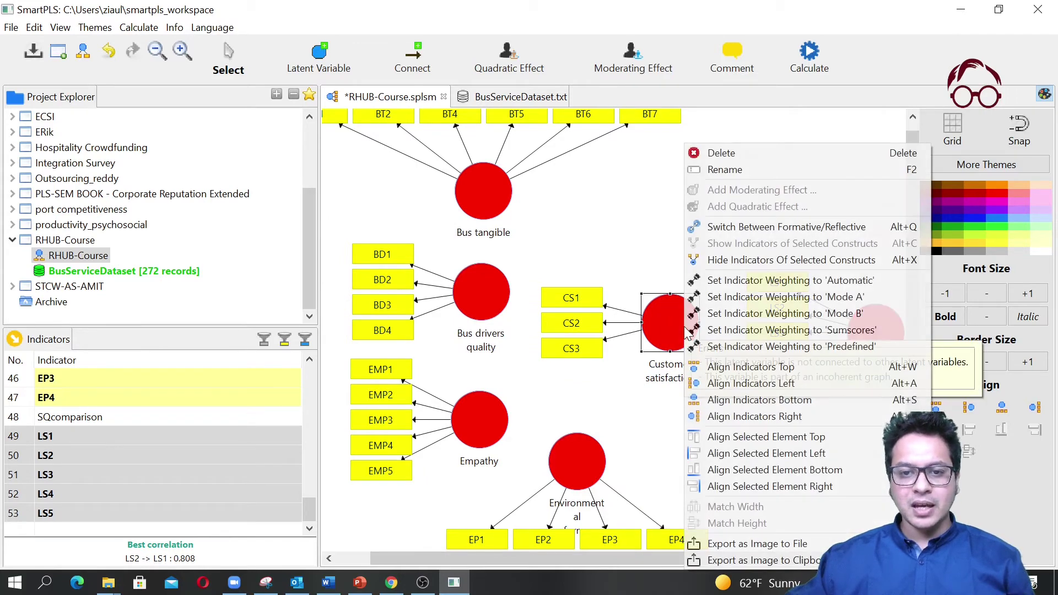
left_click(758, 368)
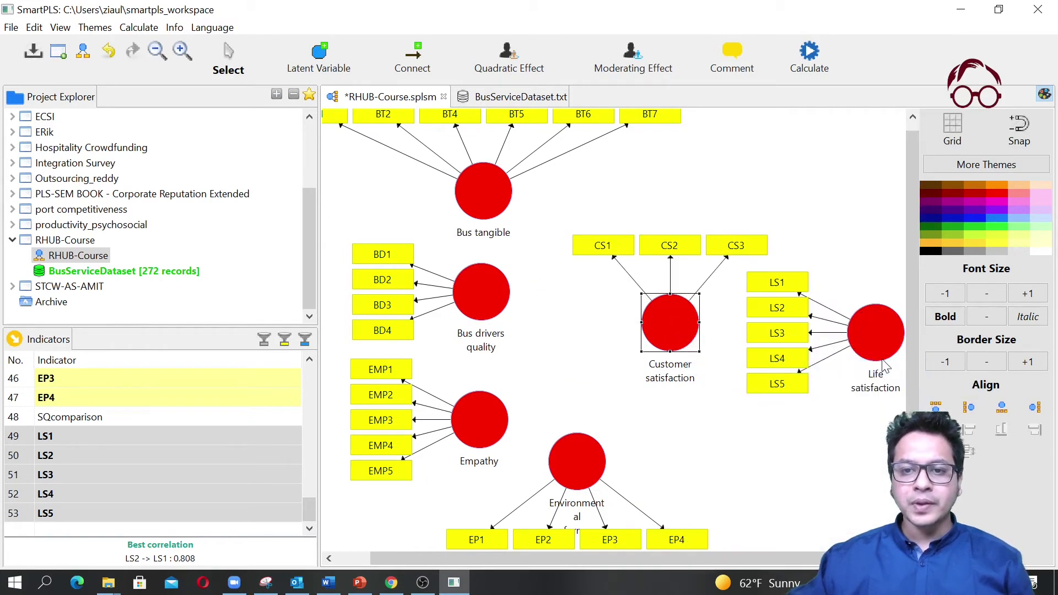
- Align the Life satisfaction indicators on the right side of their construct
right_click(871, 328)
left_click(871, 416)
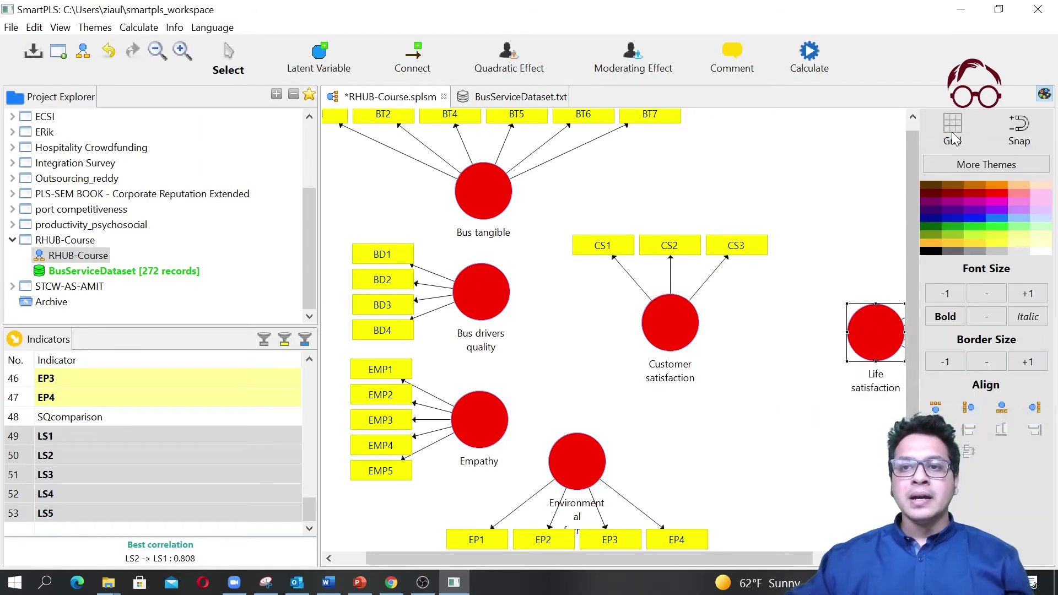
left_click(1045, 95)
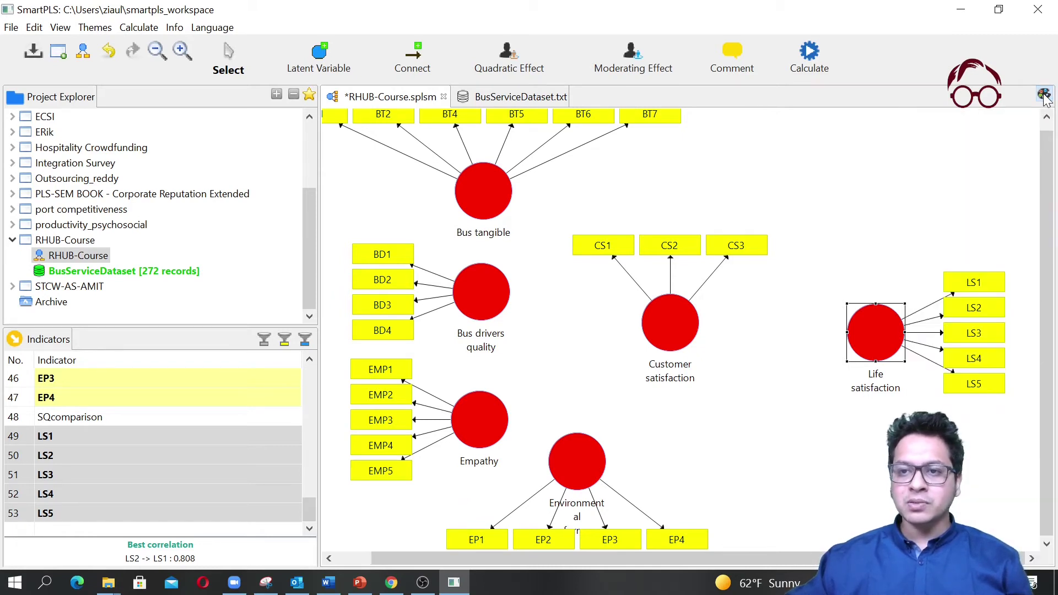
left_click(1044, 95)
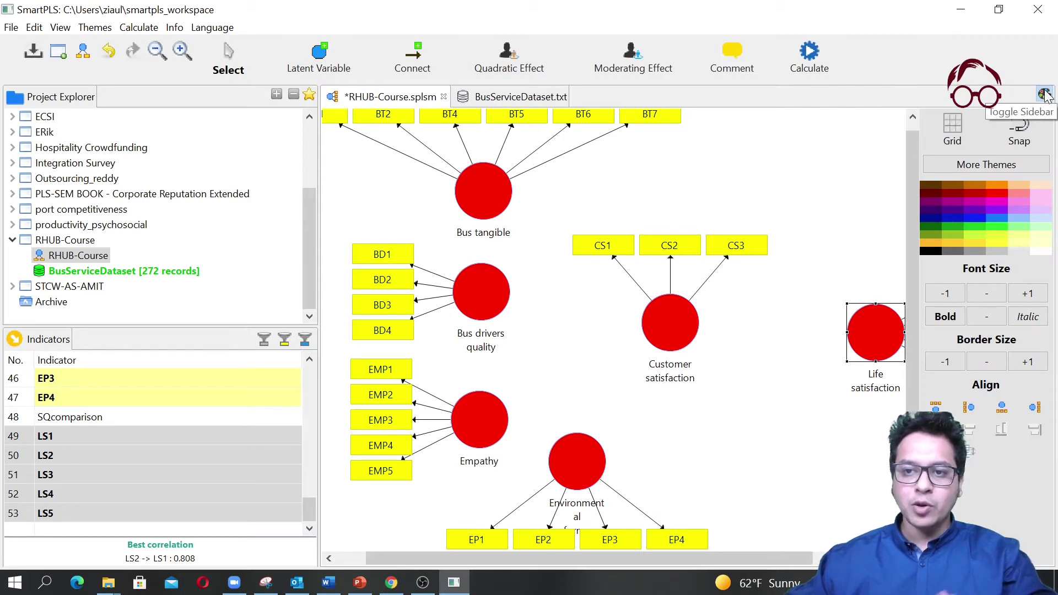
left_click(1044, 95)
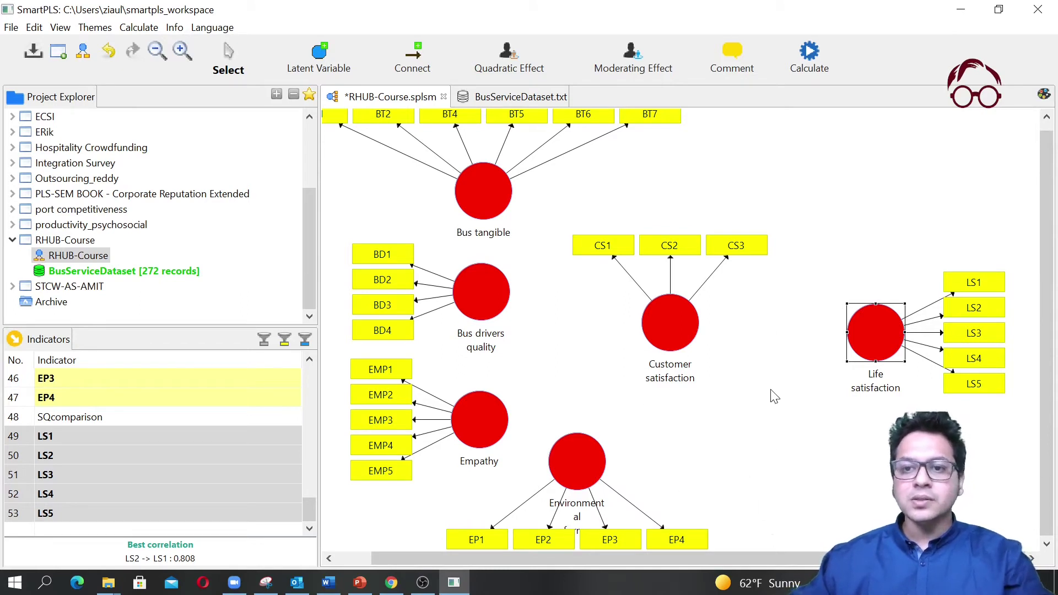
left_click(1043, 95)
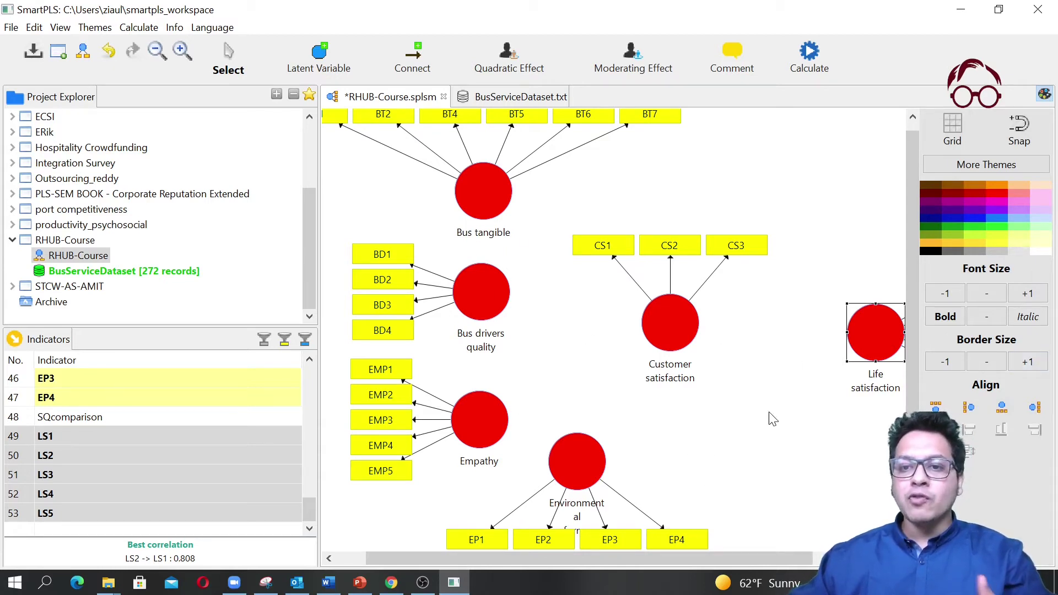
left_click(481, 194)
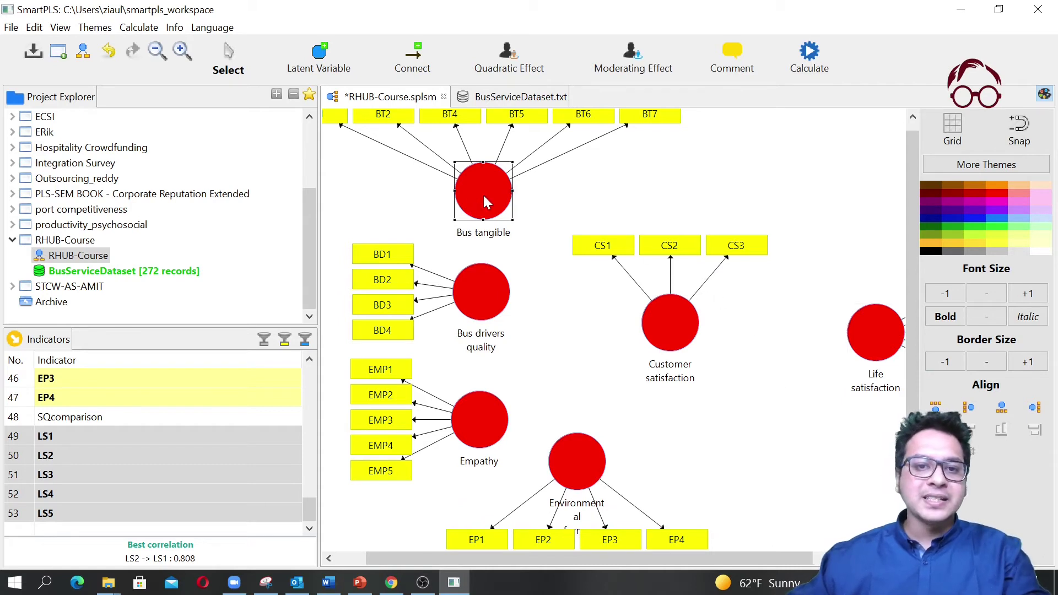
left_click(498, 309, "ctrl")
left_click(496, 416, "ctrl")
left_click(587, 463, "ctrl")
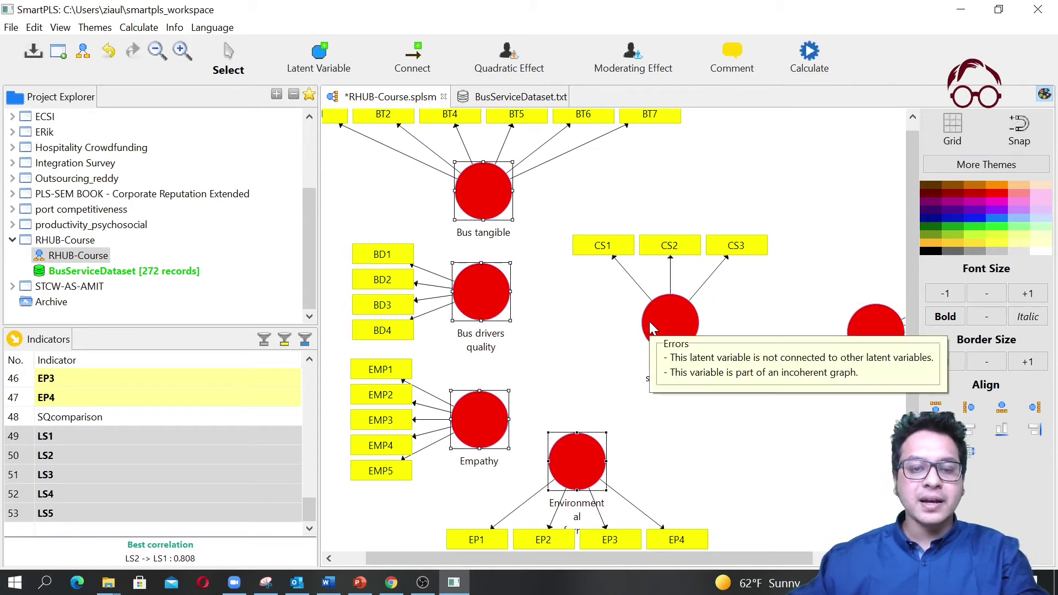
left_click(520, 212)
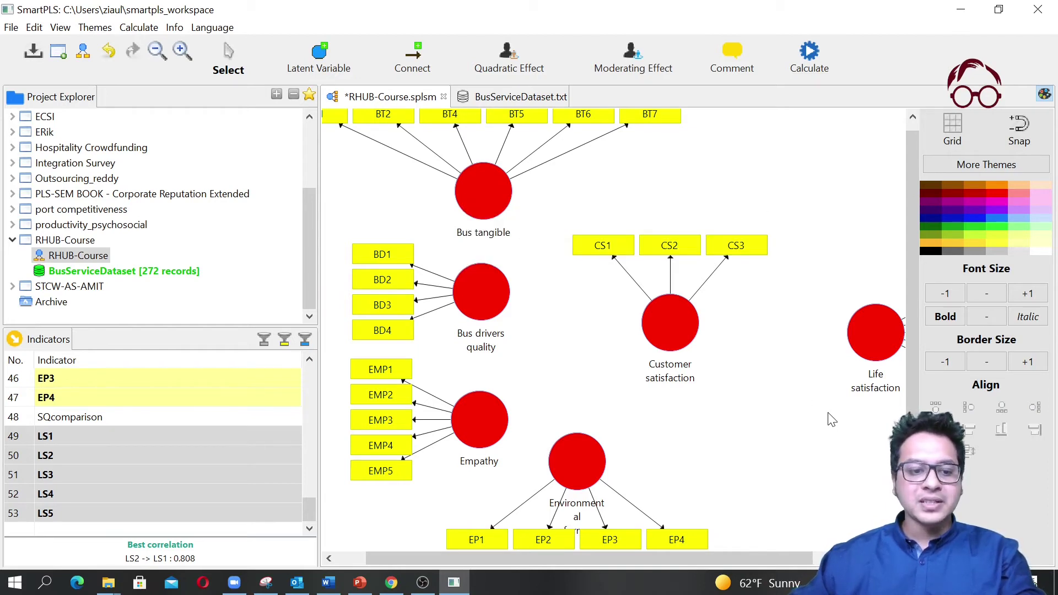
- Assign a white background to all six constructs, from Bus tangible through Life satisfaction
left_click(487, 202)
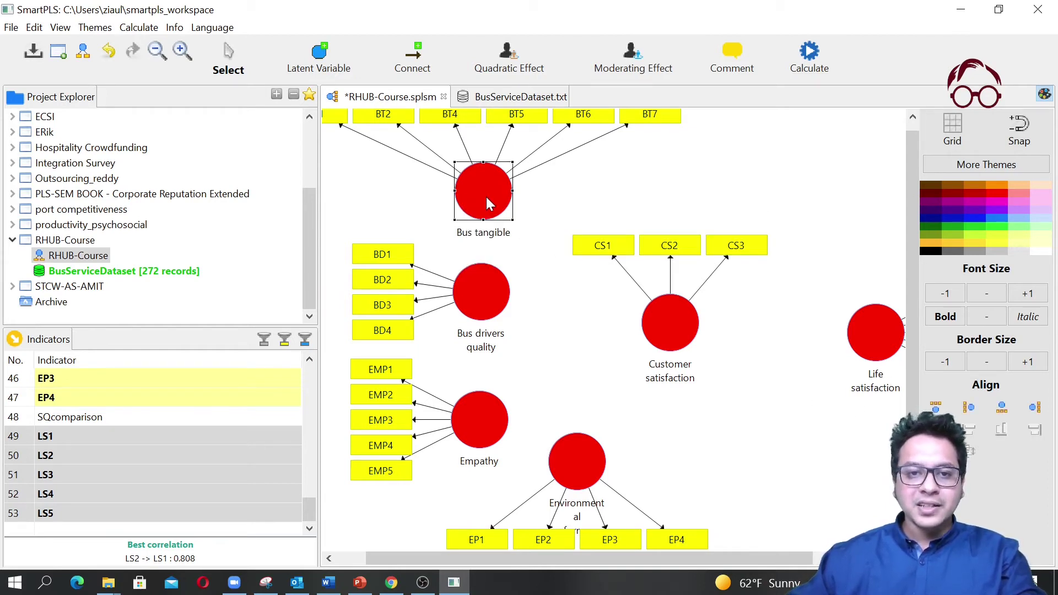
left_click(478, 276, "ctrl")
left_click(467, 421, "ctrl")
left_click(584, 474, "ctrl")
left_click(679, 329, "ctrl")
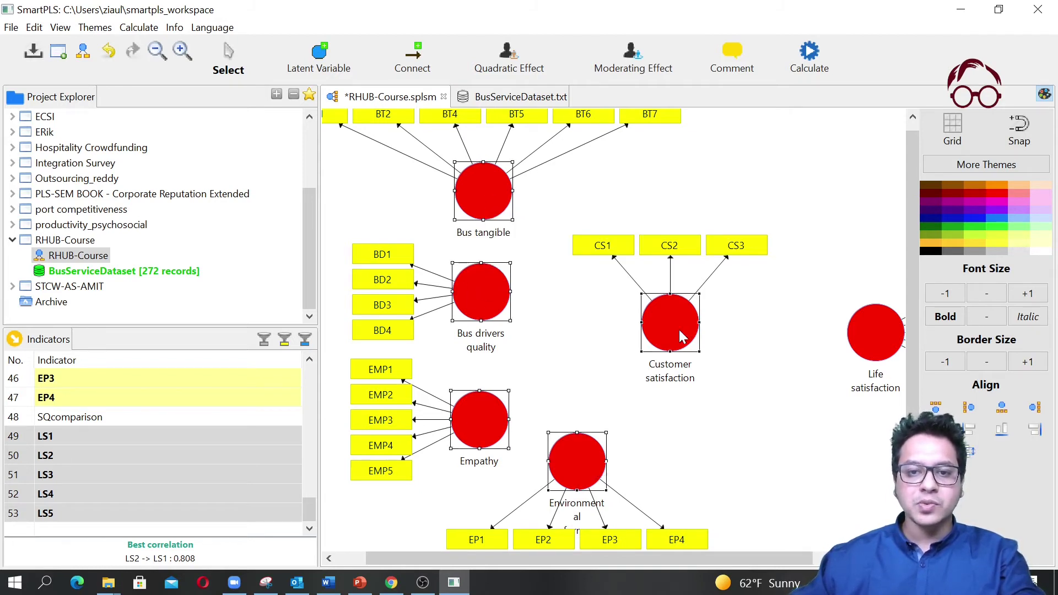
left_click(883, 332, "ctrl")
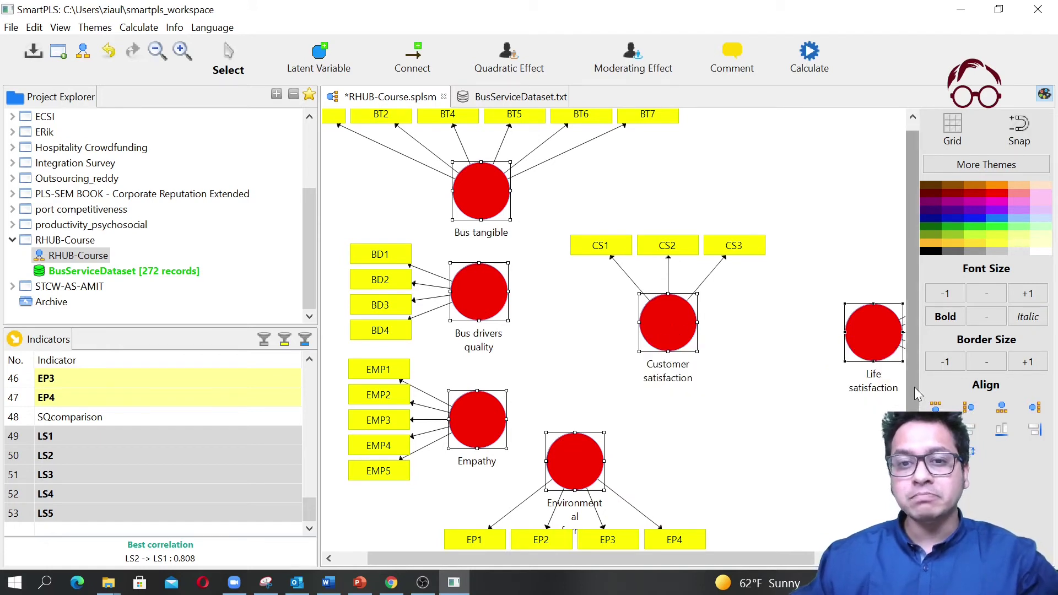
left_click(1039, 251)
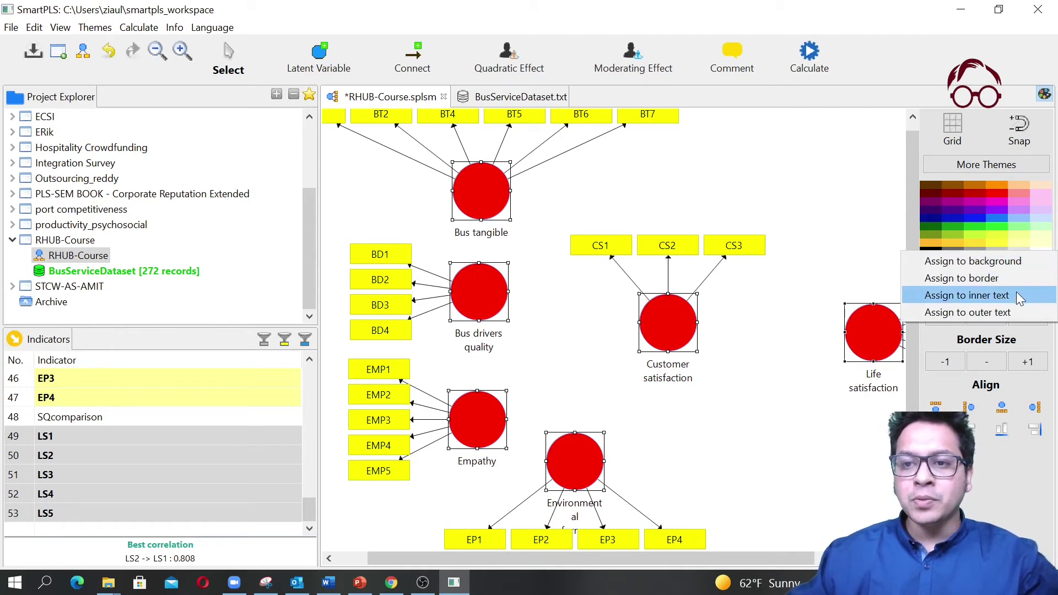
left_click(1027, 263)
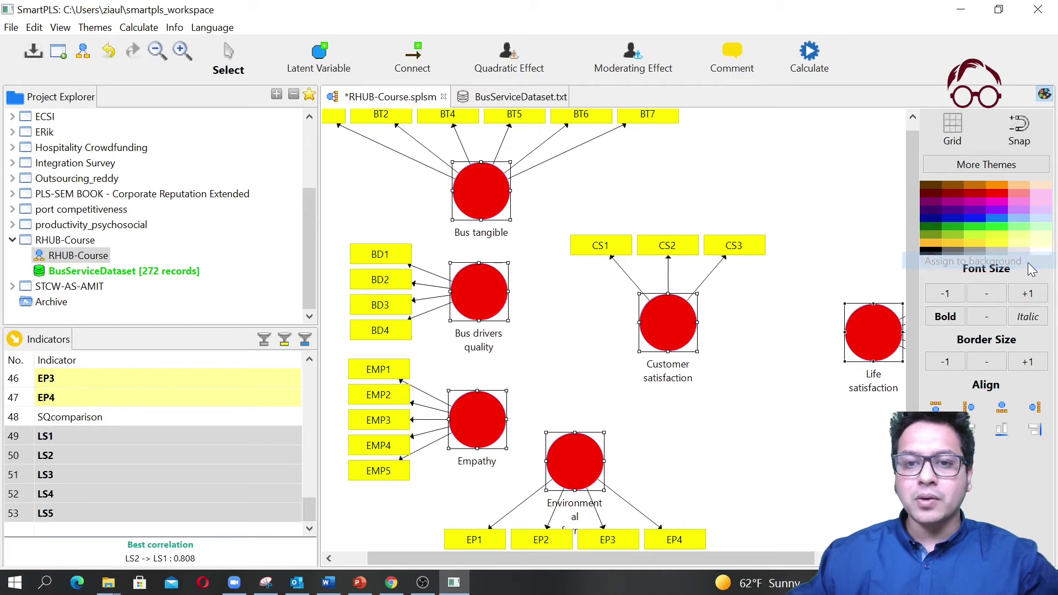
left_click(868, 380)
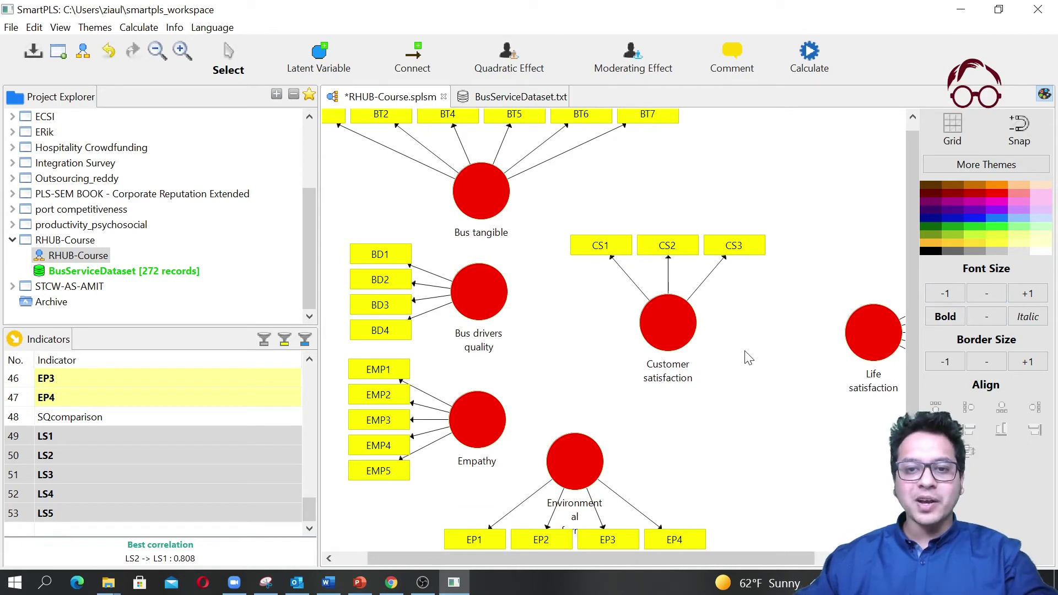
left_click(1044, 96)
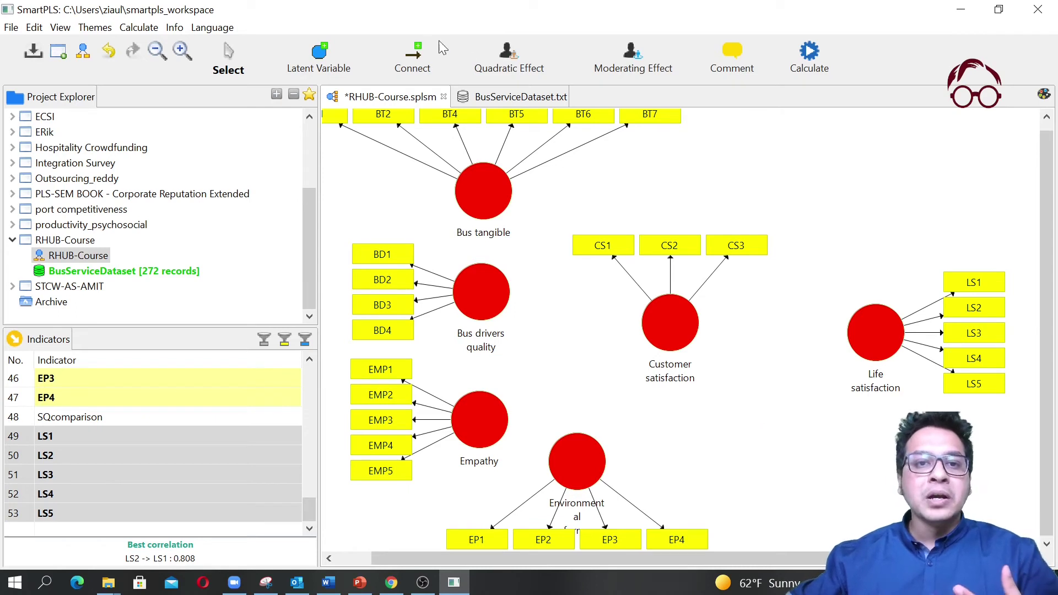
- Connect Customer satisfaction to Life satisfaction, and Bus tangible, Bus drivers quality, Empathy and Environmental performance to Customer satisfaction
left_click(414, 71)
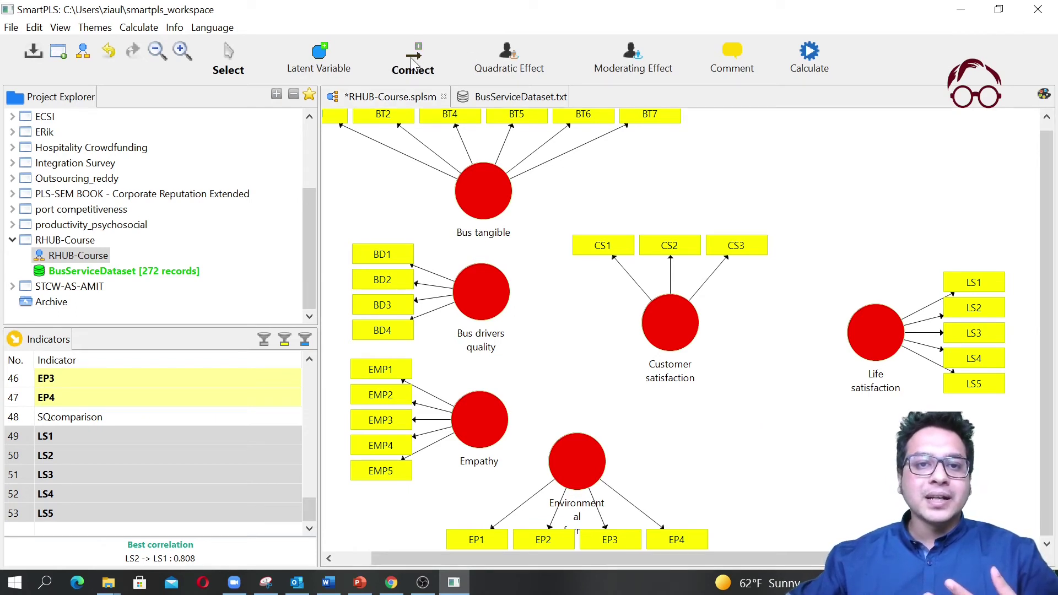
left_click(679, 322)
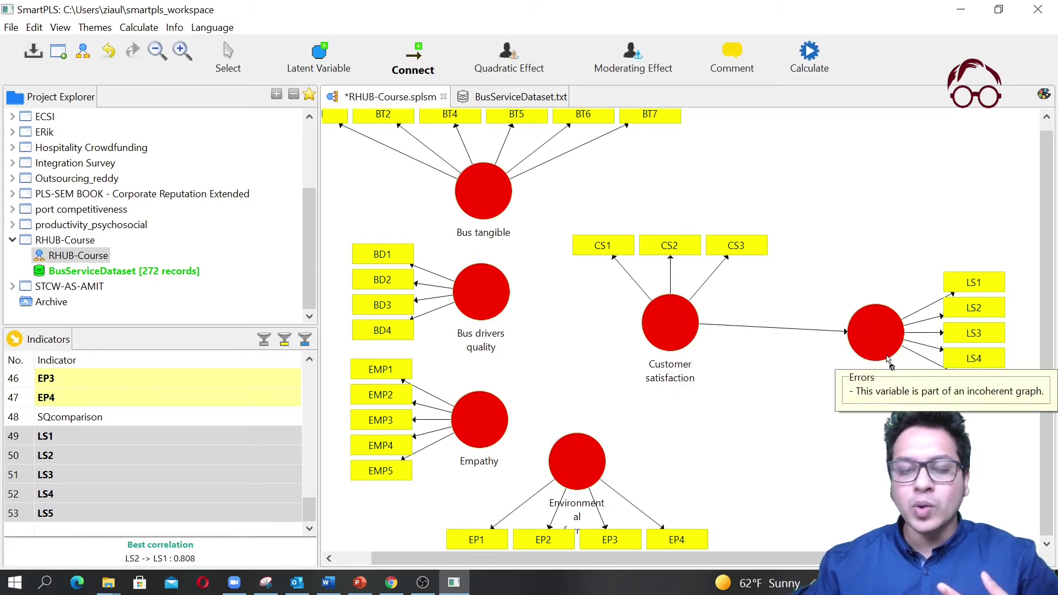
left_click(488, 194)
left_click(654, 326)
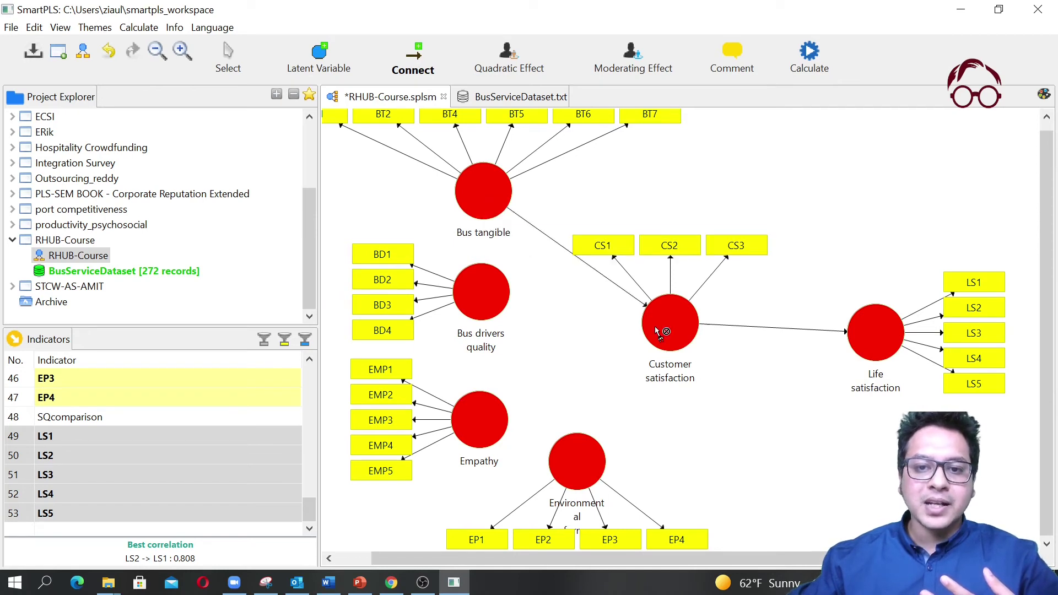
left_click(473, 298)
left_click(681, 337)
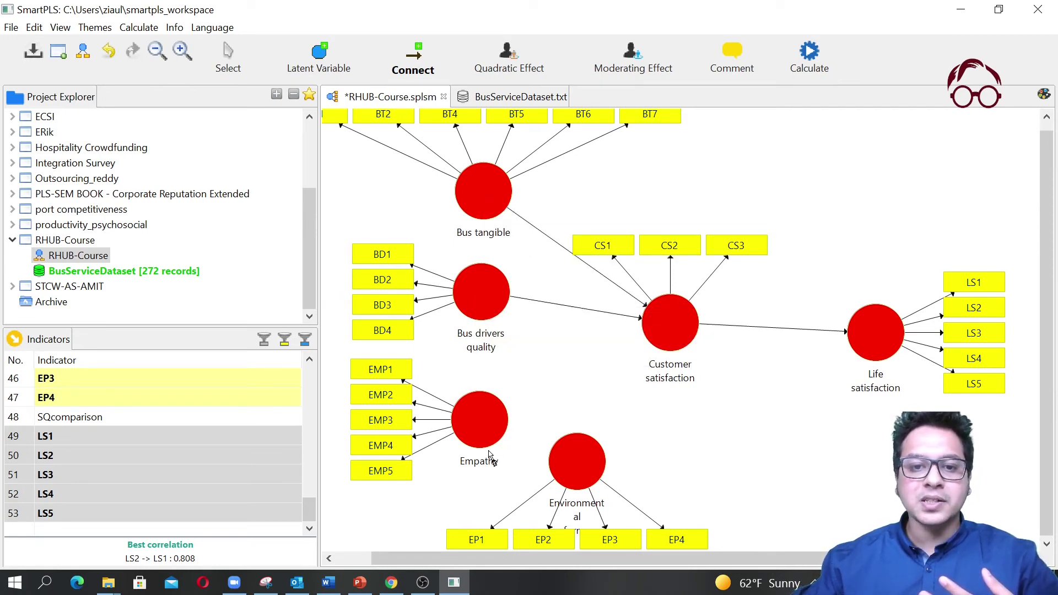
left_click(490, 430)
left_click(680, 330)
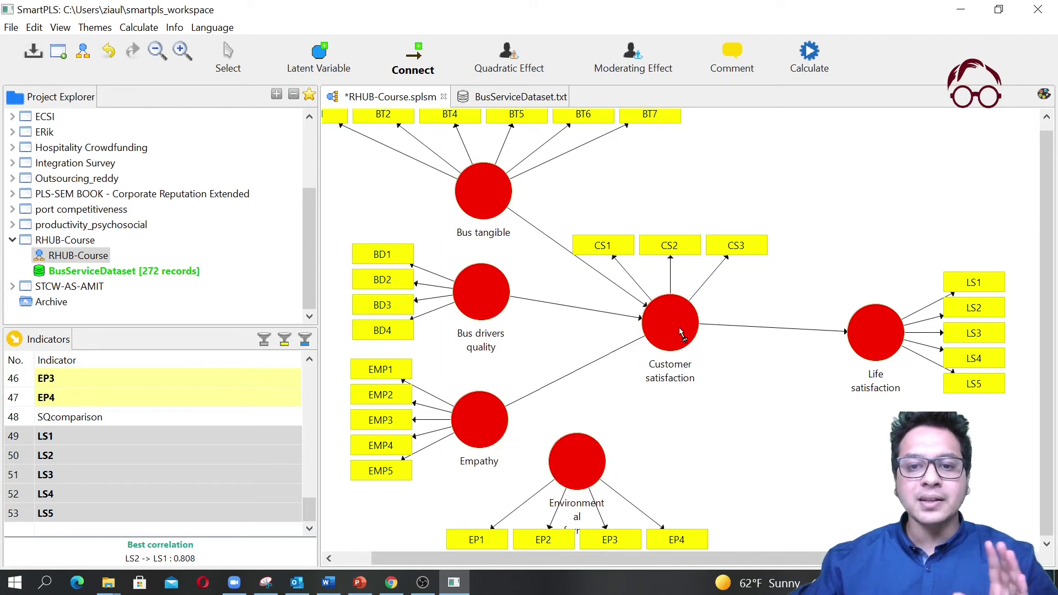
left_click(584, 466)
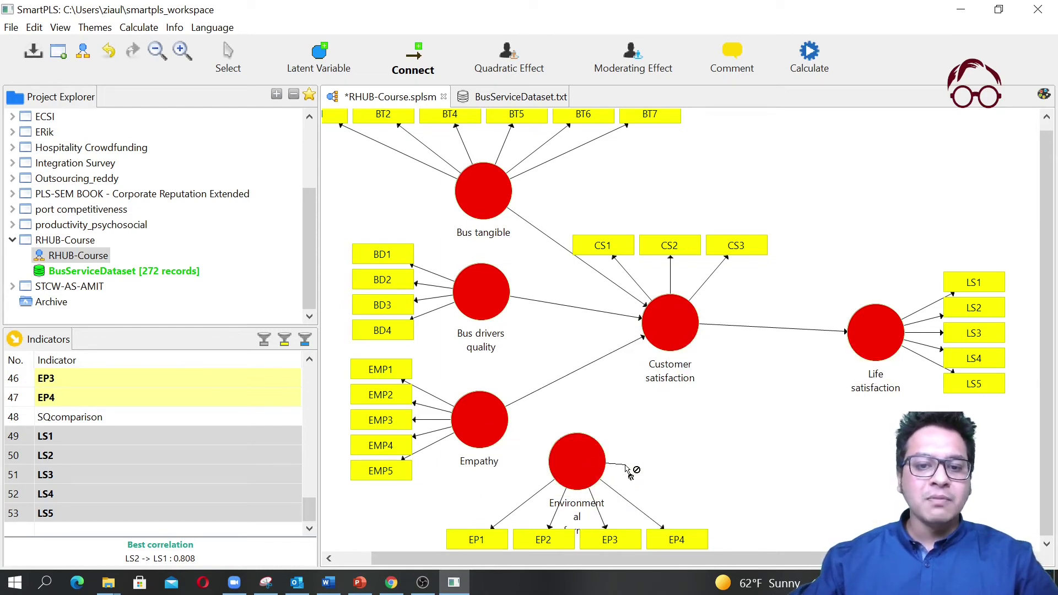
left_click(679, 386)
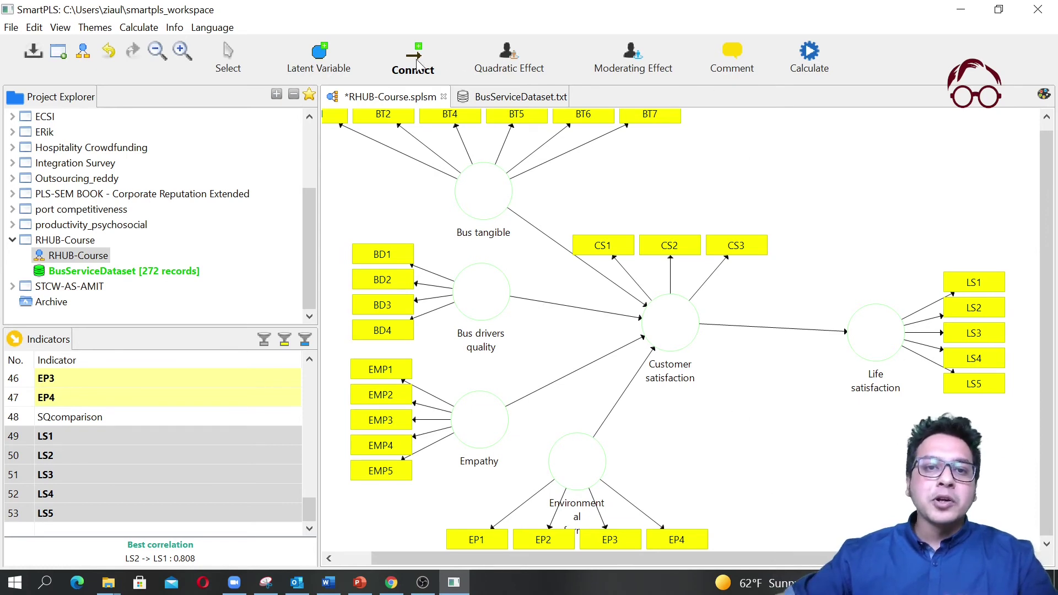
left_click(232, 63)
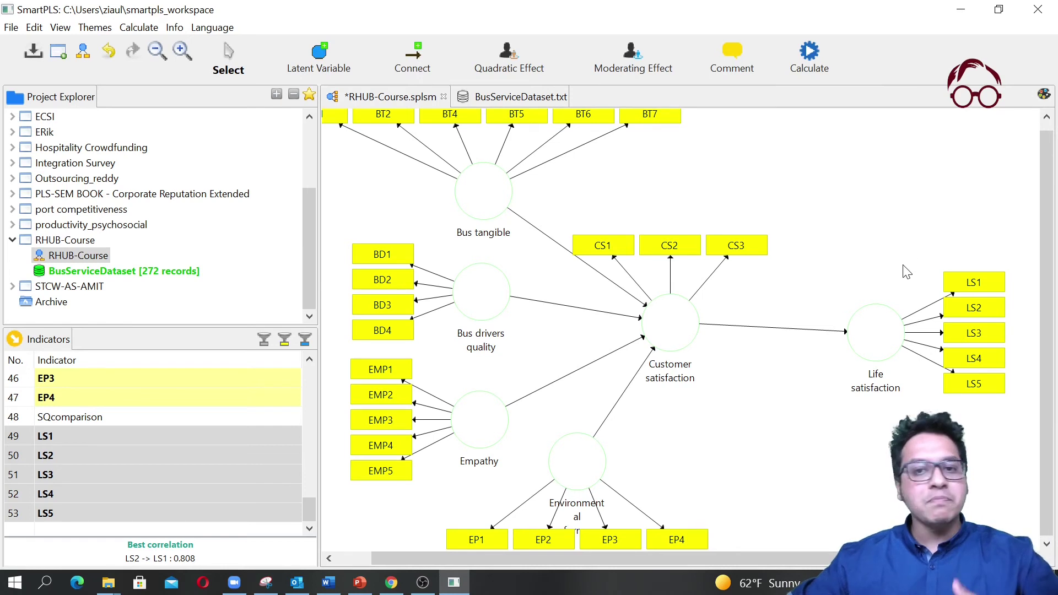
- Assign a red border to all six constructs, from Bus tangible through Life satisfaction
left_click(1044, 96)
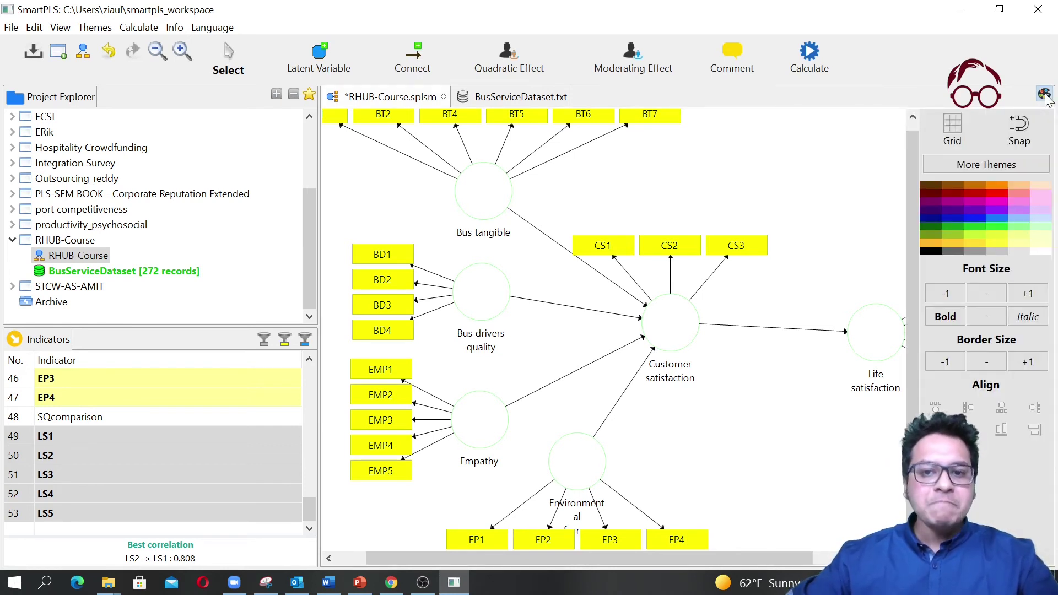
left_click(483, 191)
left_click(841, 210)
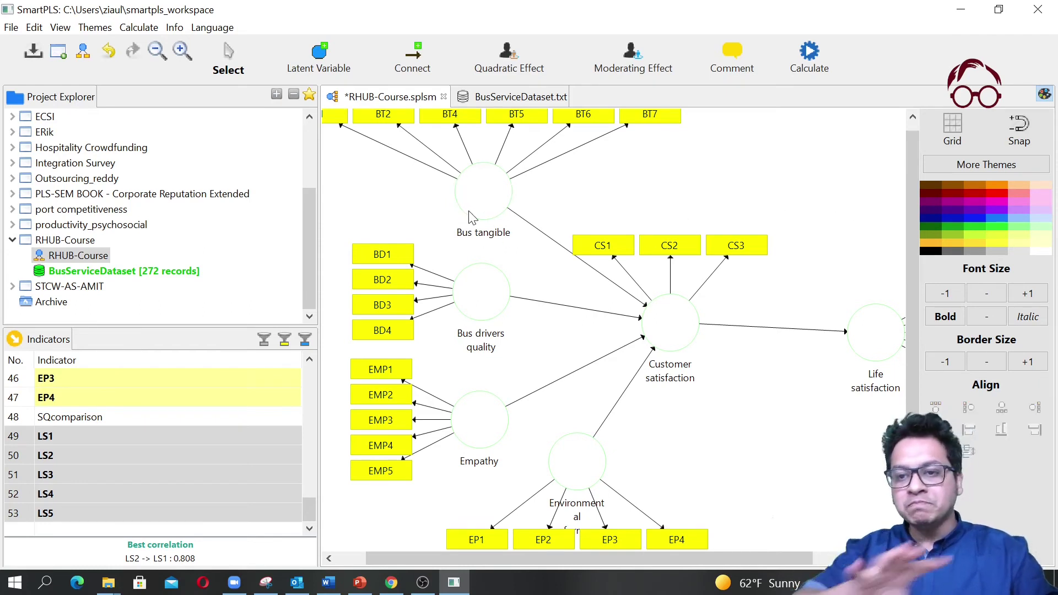
left_click(487, 195)
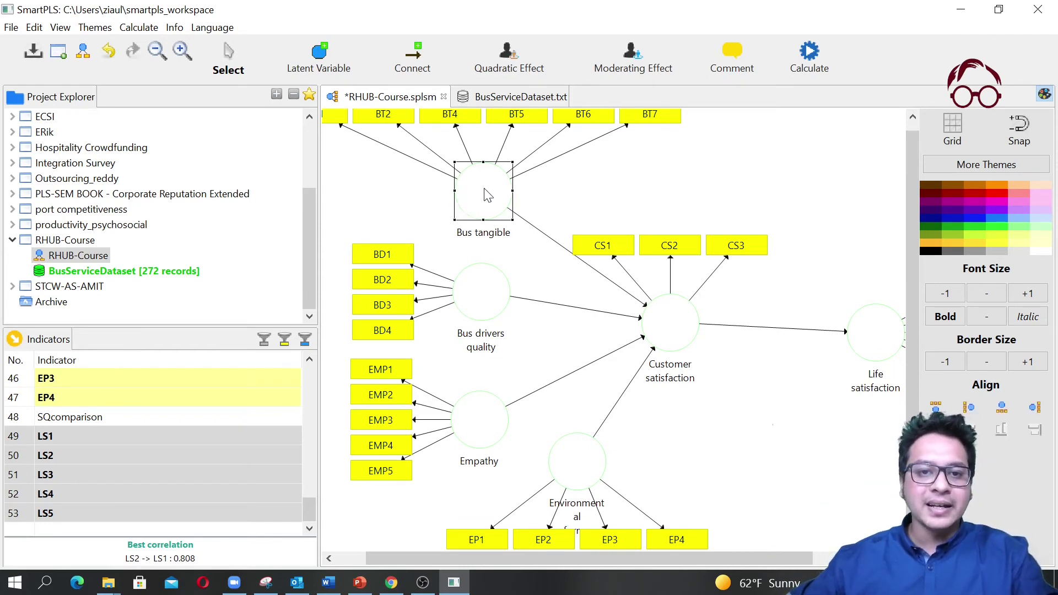
left_click(485, 311, "ctrl")
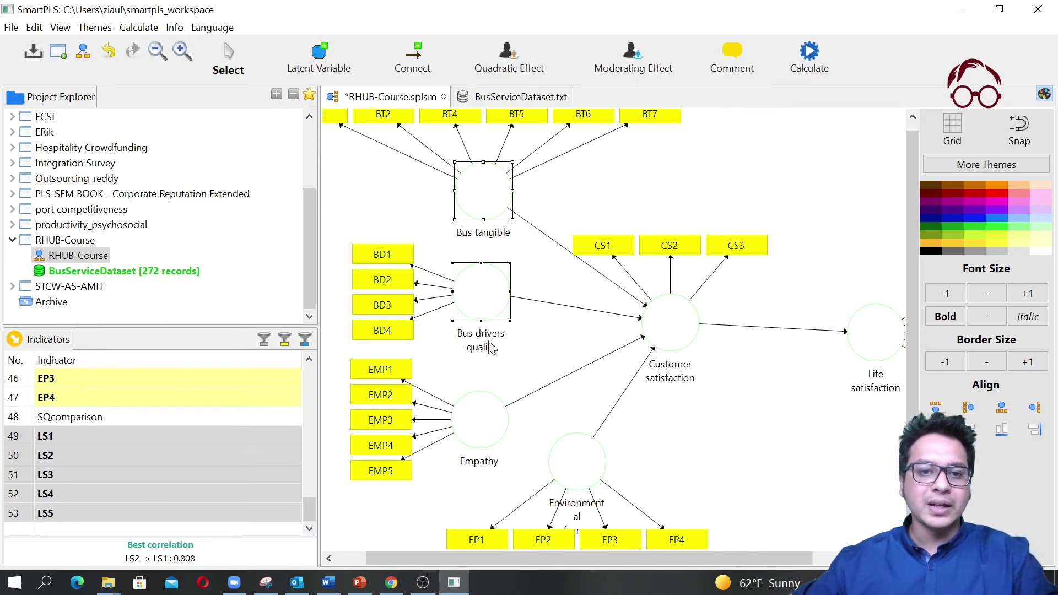
left_click(494, 403, "ctrl")
left_click(584, 476, "ctrl")
left_click(662, 322, "ctrl")
left_click(875, 336, "ctrl")
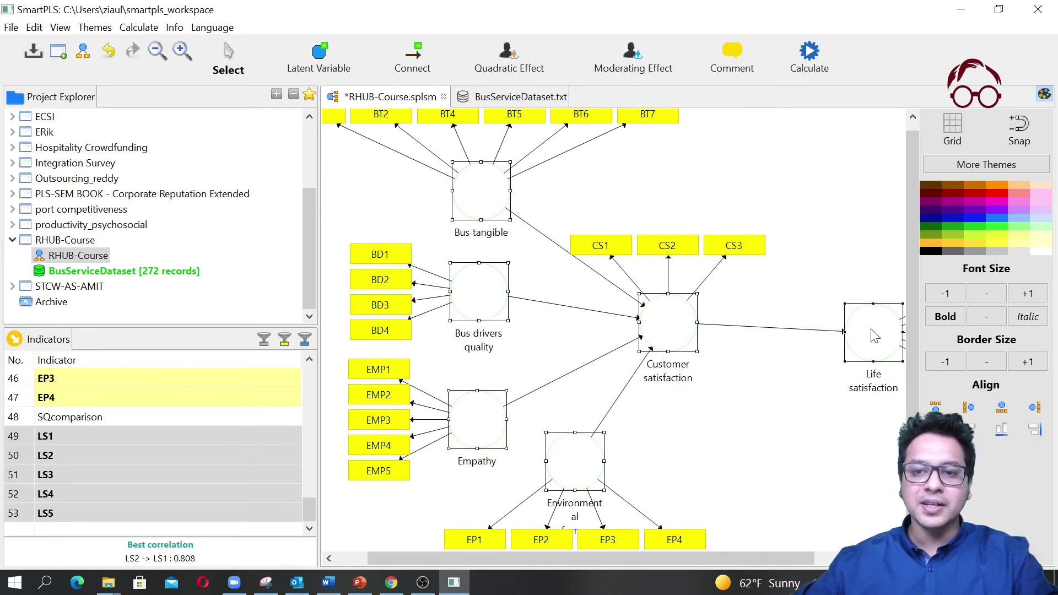
left_click(997, 197)
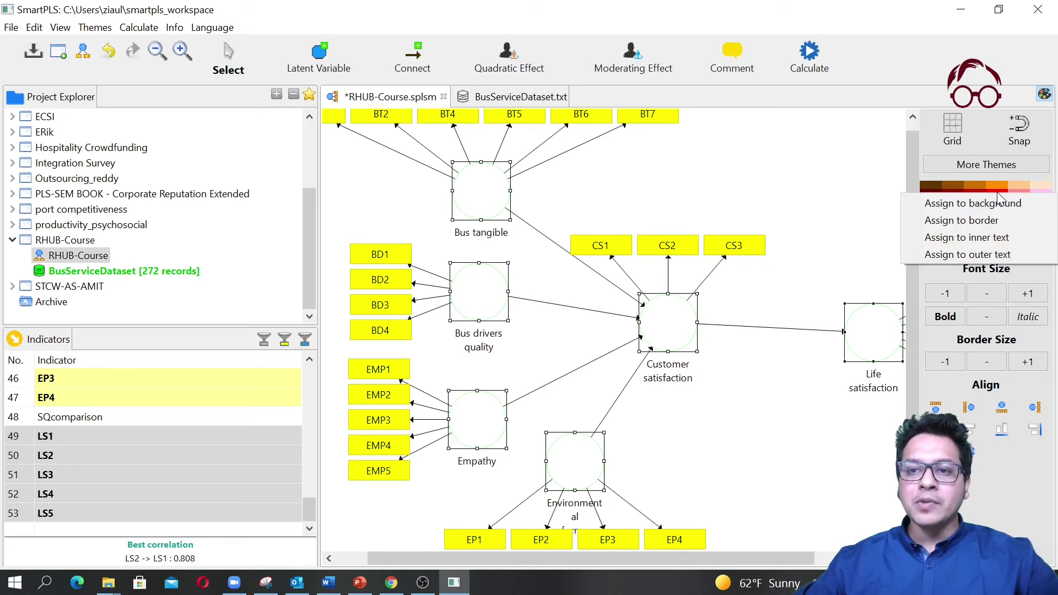
left_click(996, 220)
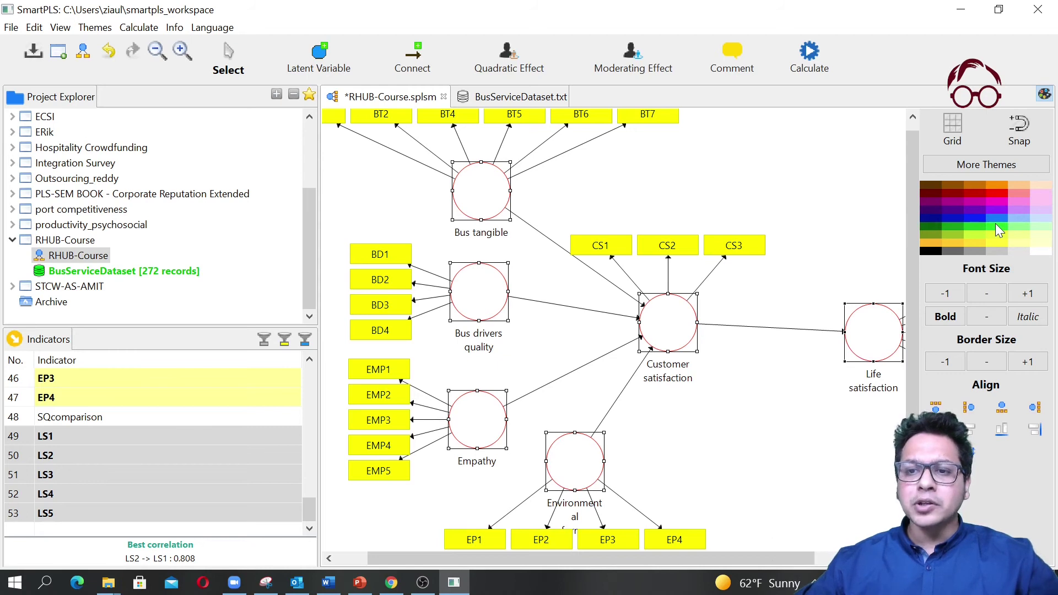
- Increase the border size of the six selected constructs to give their circles a thicker outline
left_click(1027, 362)
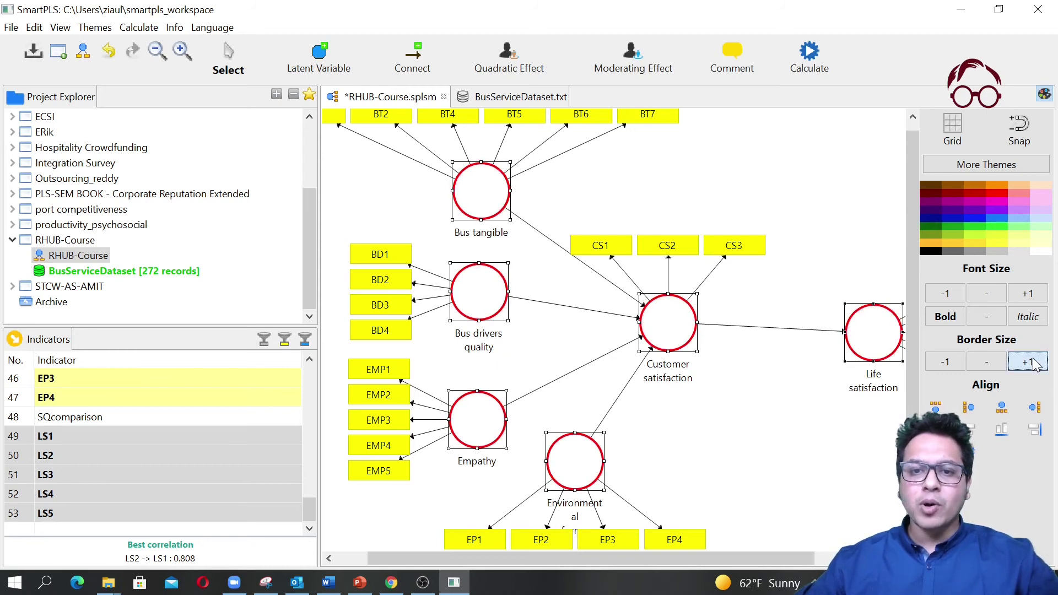
left_click(1028, 361)
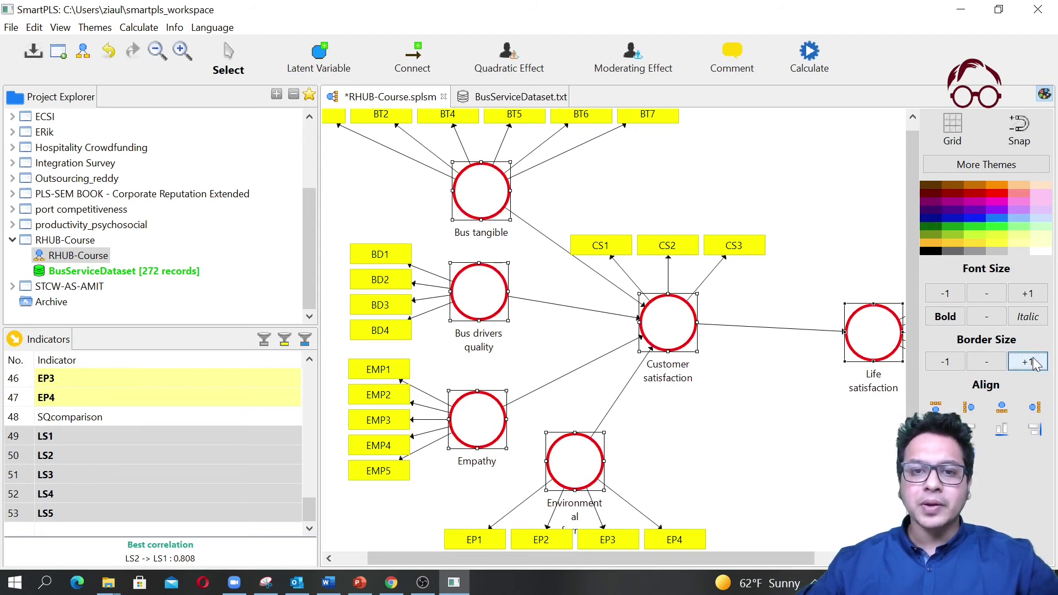
left_click(945, 362)
left_click(1028, 361)
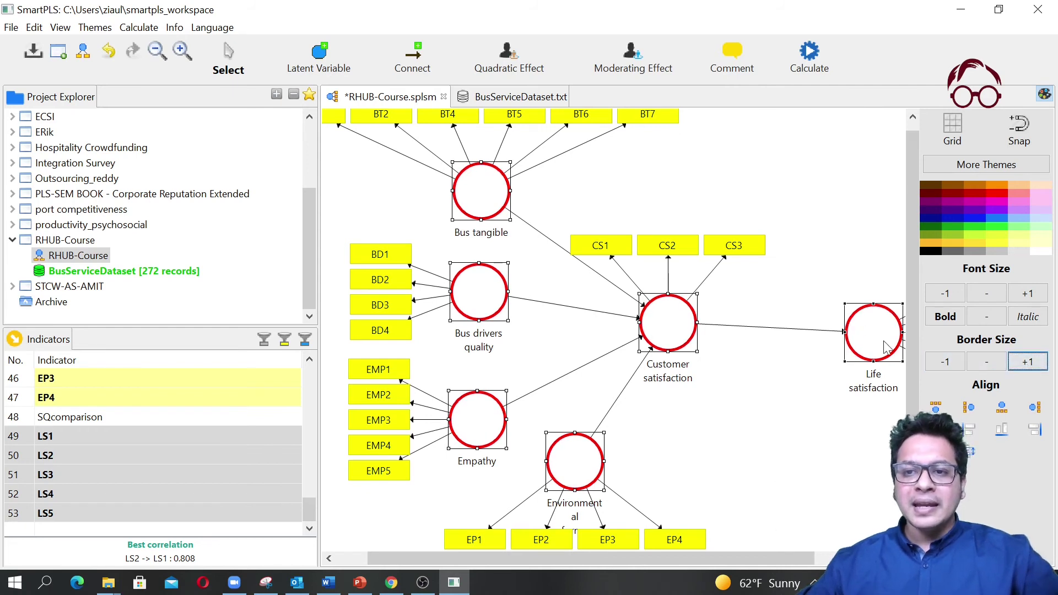
- Try light grey and orange backgrounds with an orange border on the six constructs
left_click(1019, 251)
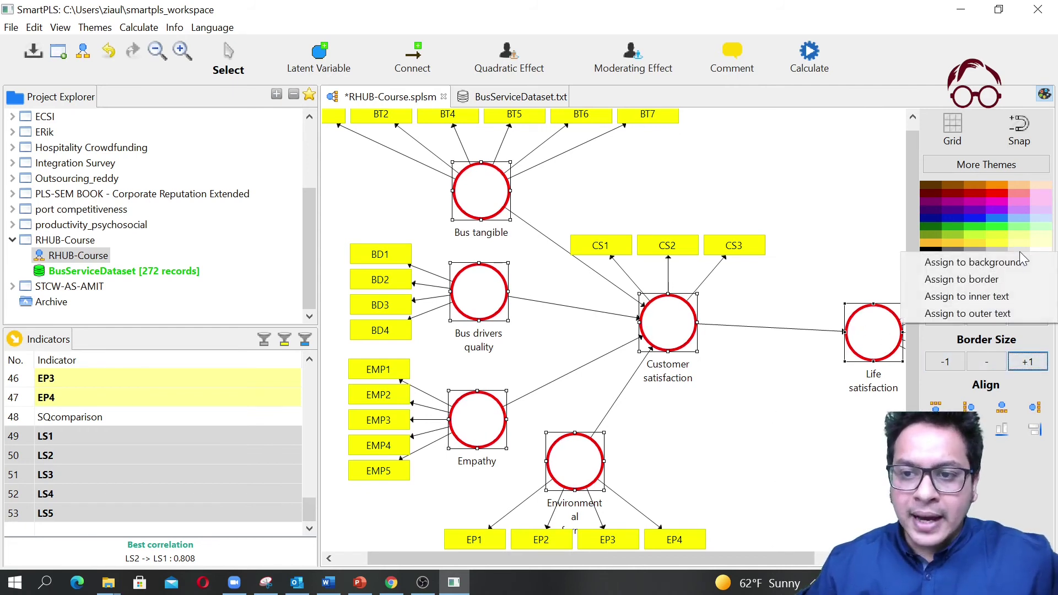
left_click(996, 264)
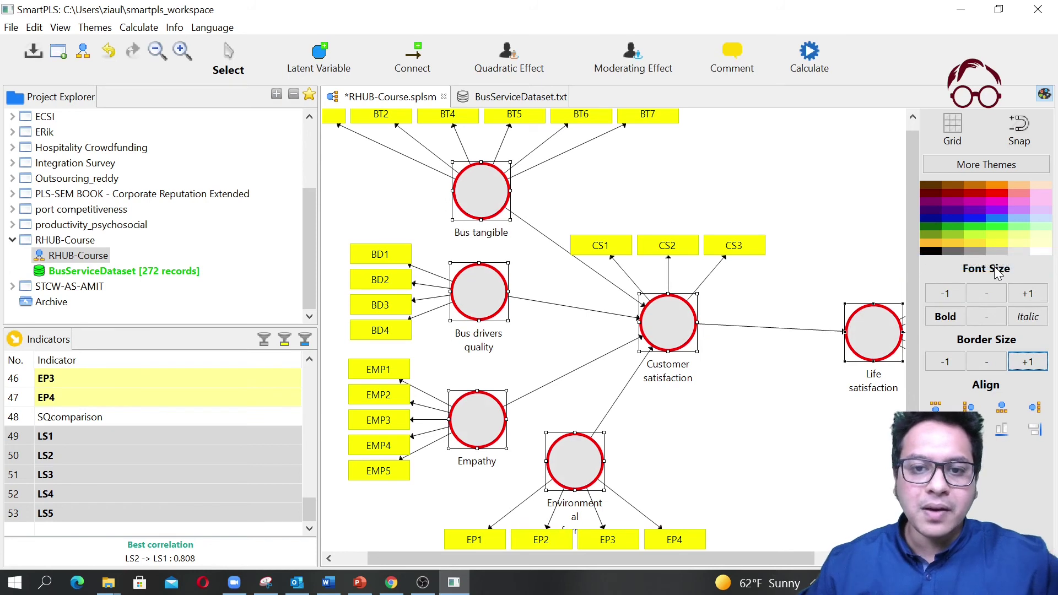
left_click(997, 188)
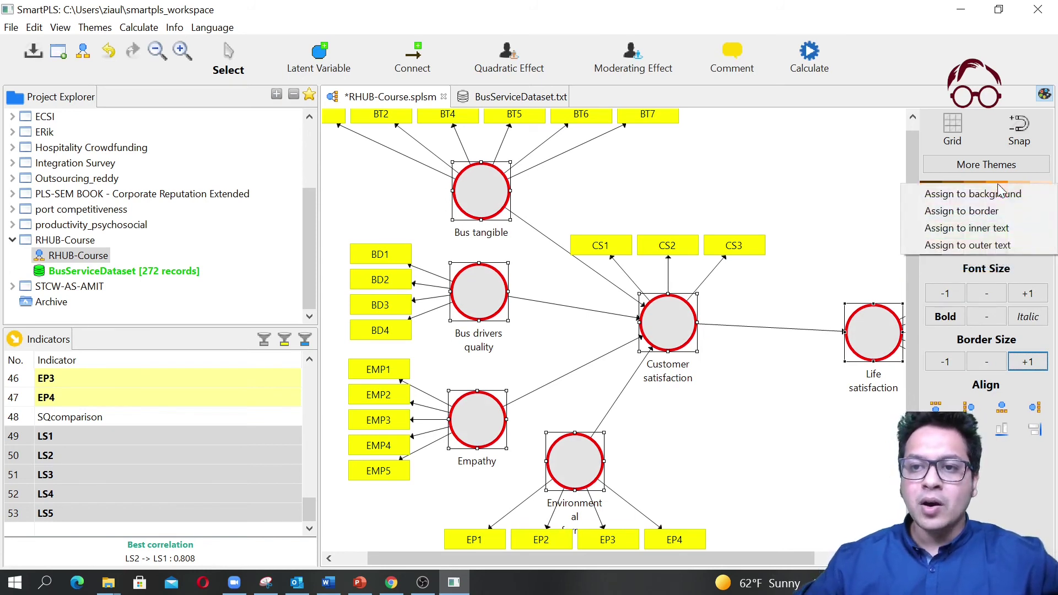
left_click(997, 207)
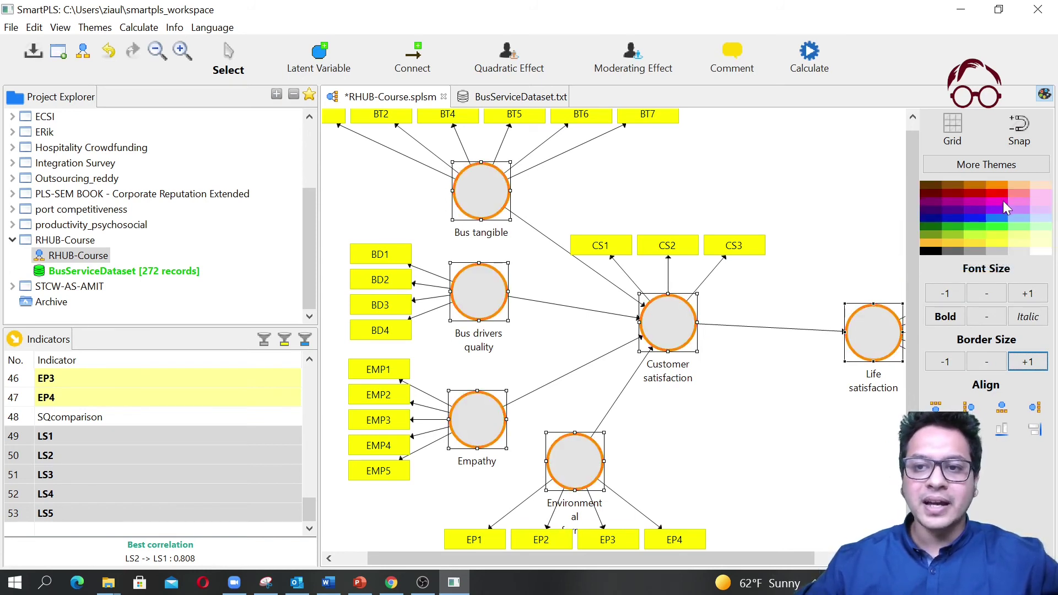
left_click(1001, 185)
left_click(1004, 217)
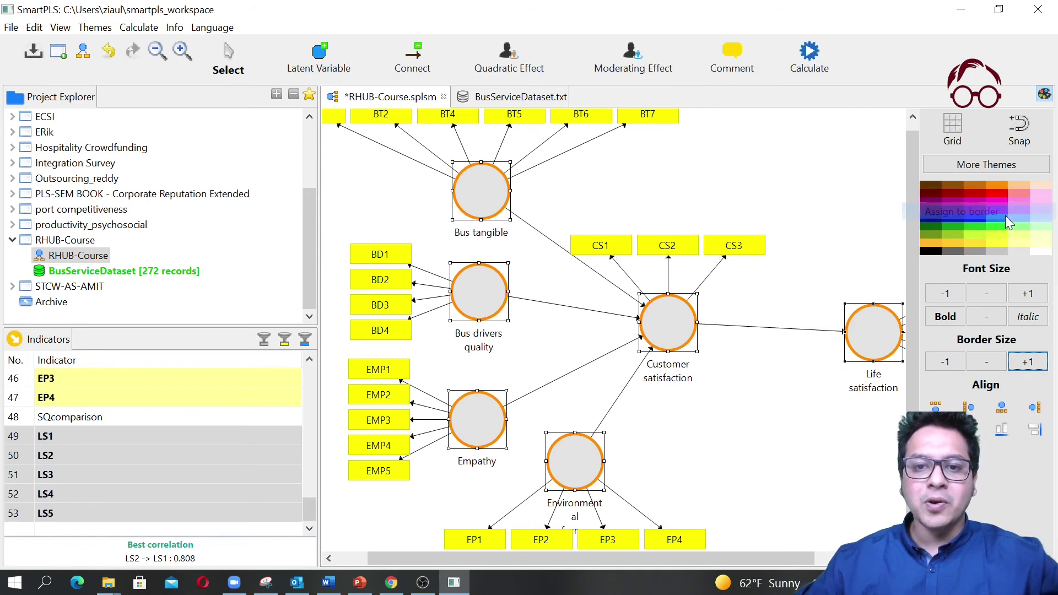
left_click(1001, 183)
left_click(1011, 197)
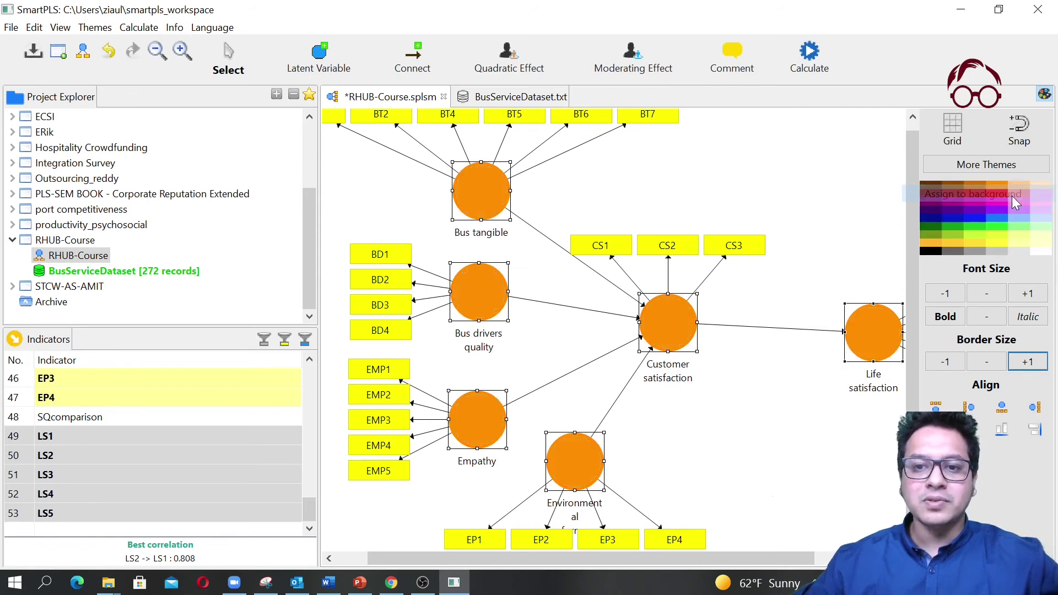
- Assign a red border and a white background to the six constructs, and close the theme options
left_click(1004, 227)
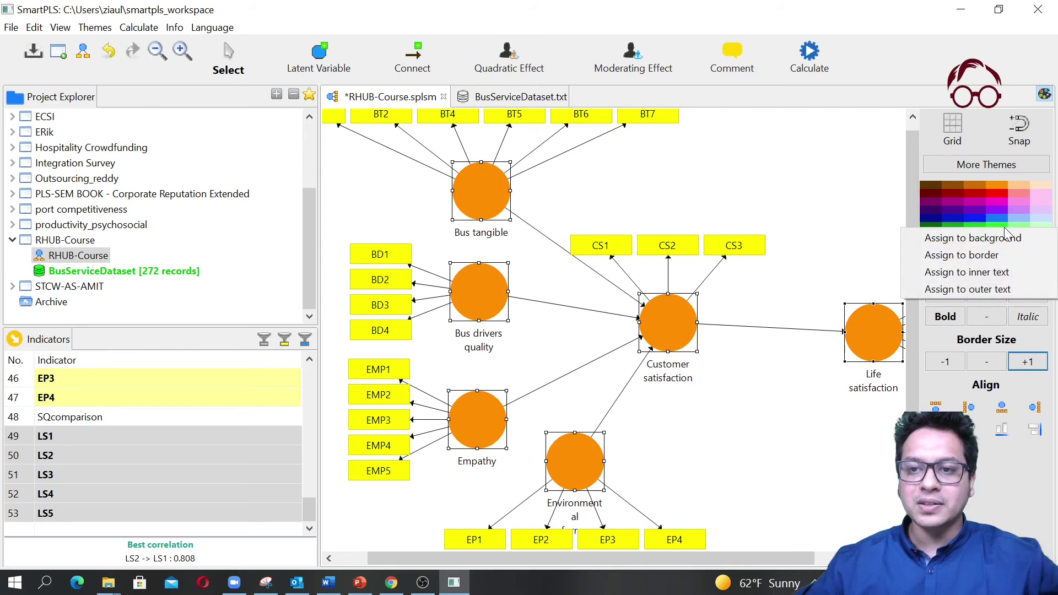
left_click(999, 197)
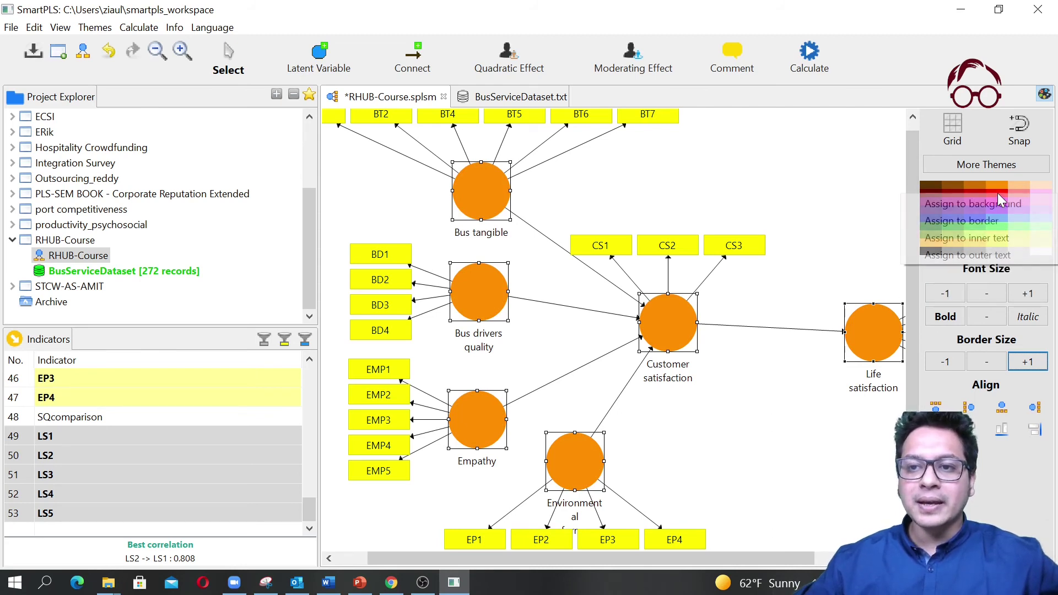
left_click(991, 221)
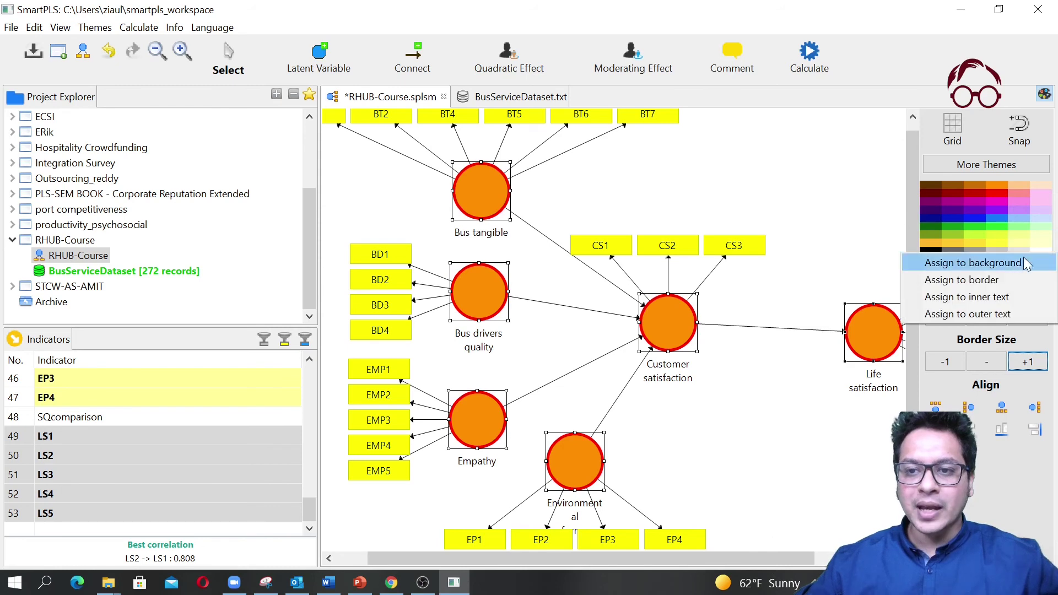
left_click(1010, 262)
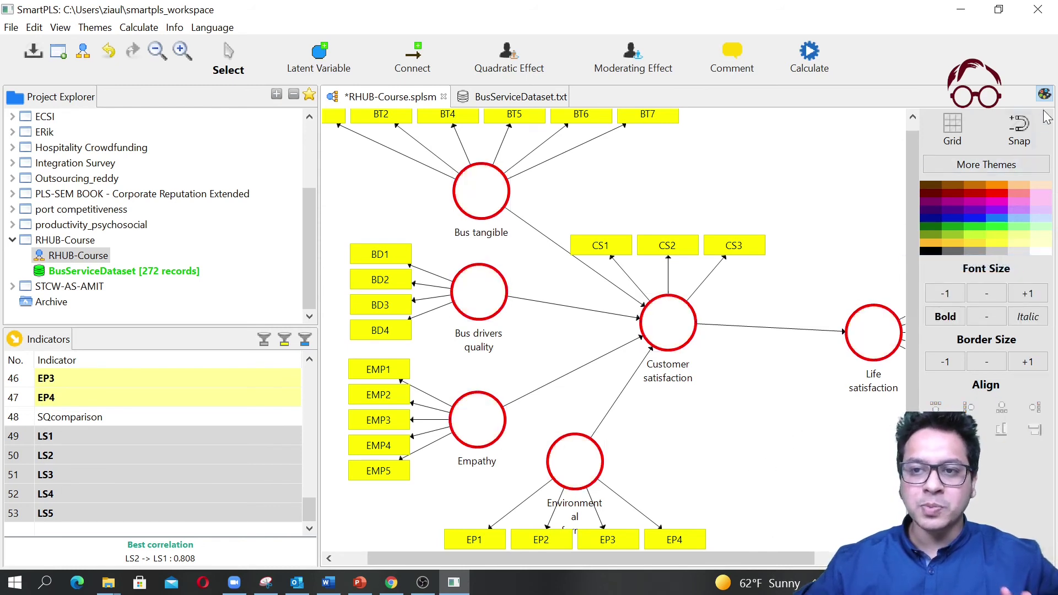
left_click(1044, 93)
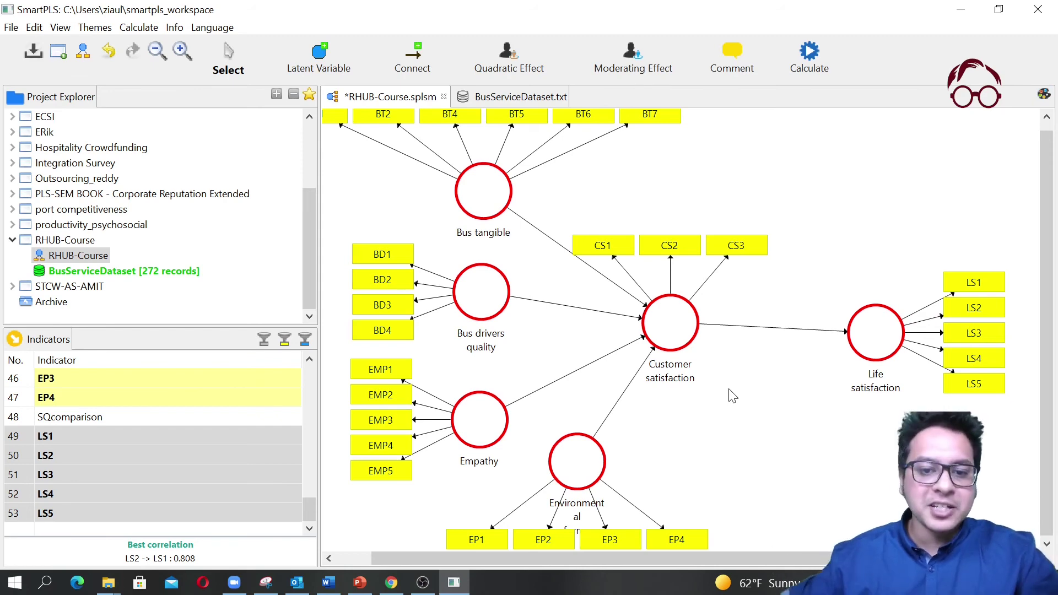
- Switch to Chrome to compare the article's published model figure with the built model, and return to SmartPLS to review the whole diagram
left_click(391, 582)
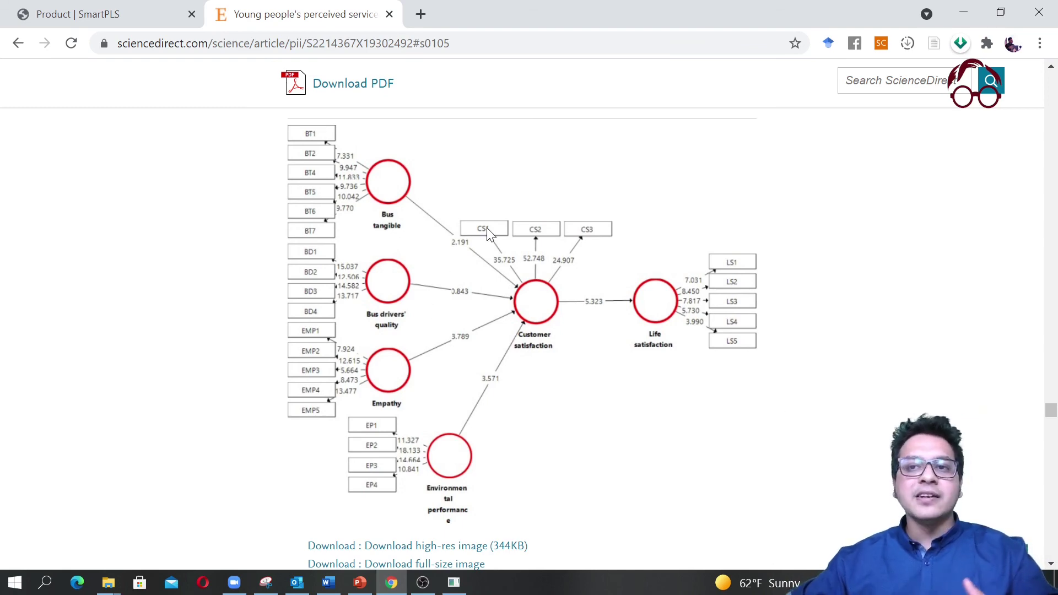
left_click(963, 12)
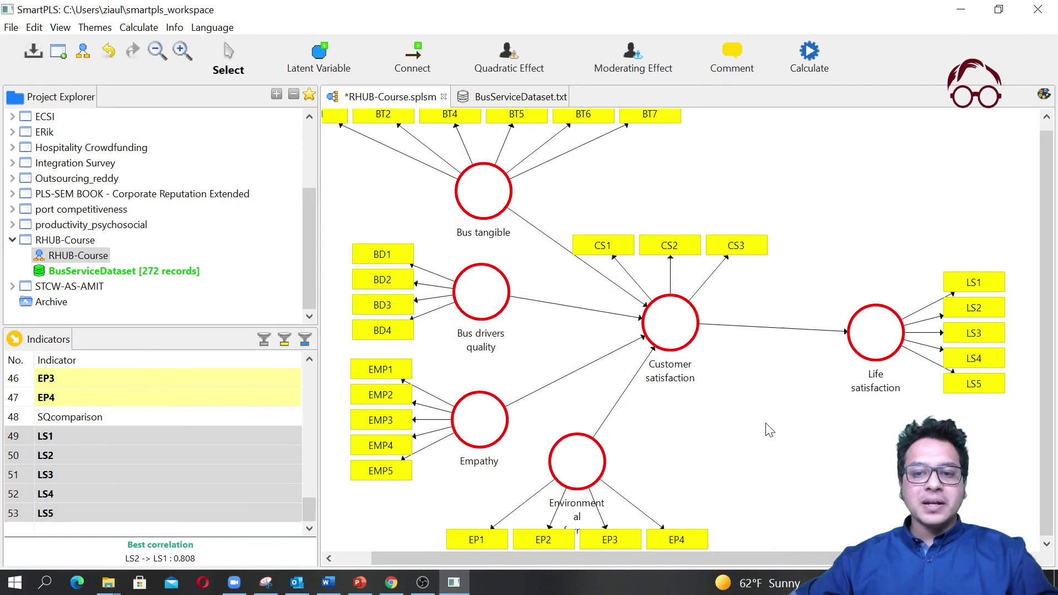
scroll(770, 427, "up", 1)
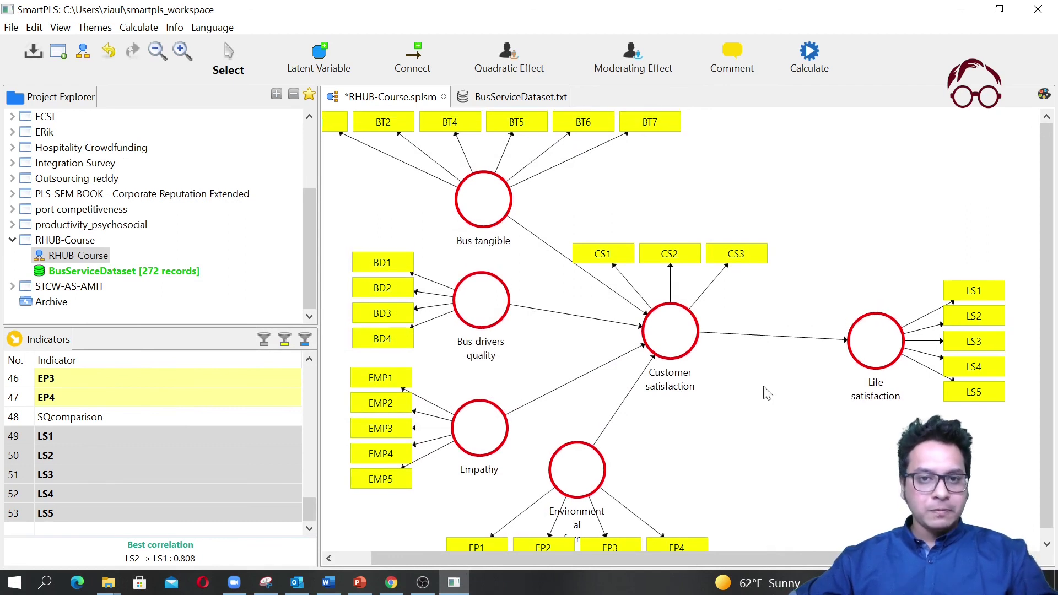
scroll(806, 218, "left", 2)
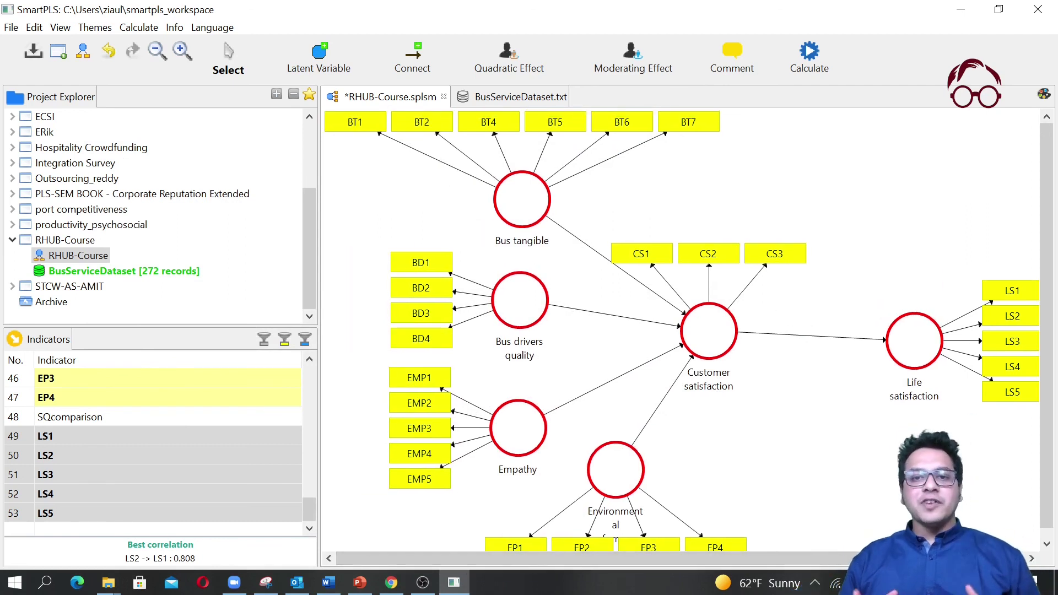